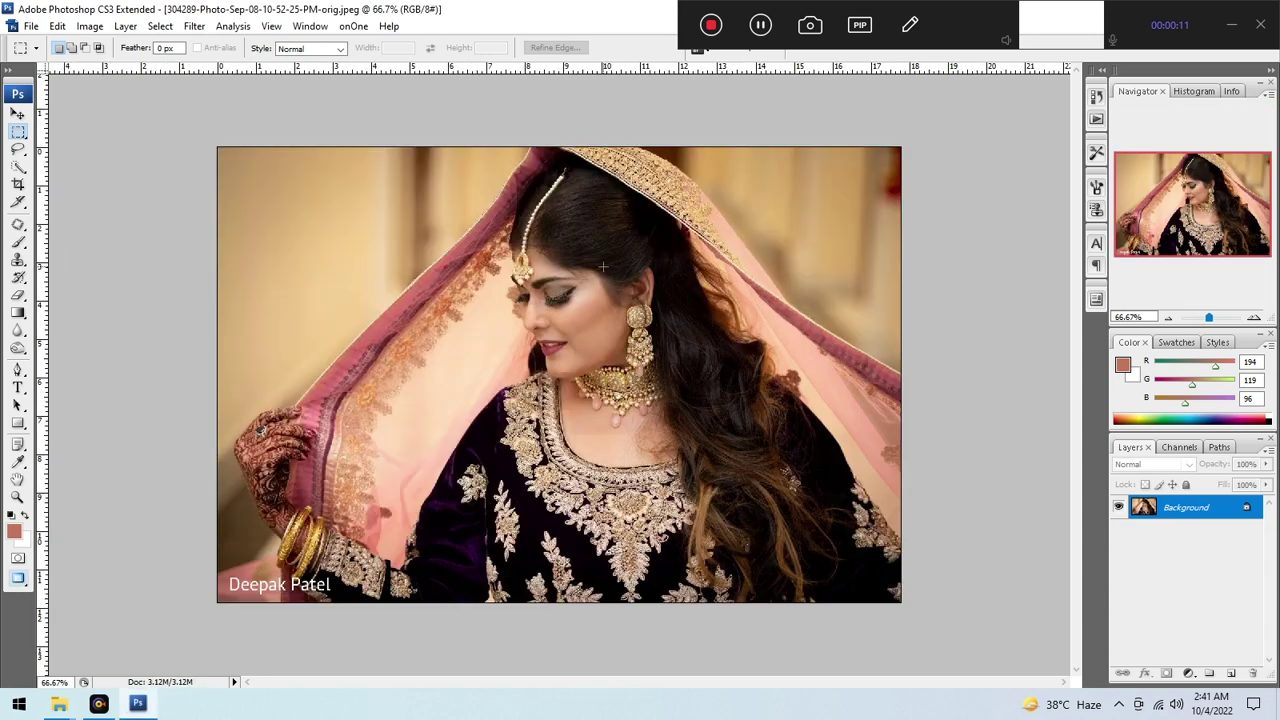
# Place the bride photo in the blank Untitled-1 document, scaled to about 199.2% and aligned across the upper part of the page.
pyautogui.scroll(-2, 603, 267)
pyautogui.hotkey('ctrl', 'Tab')
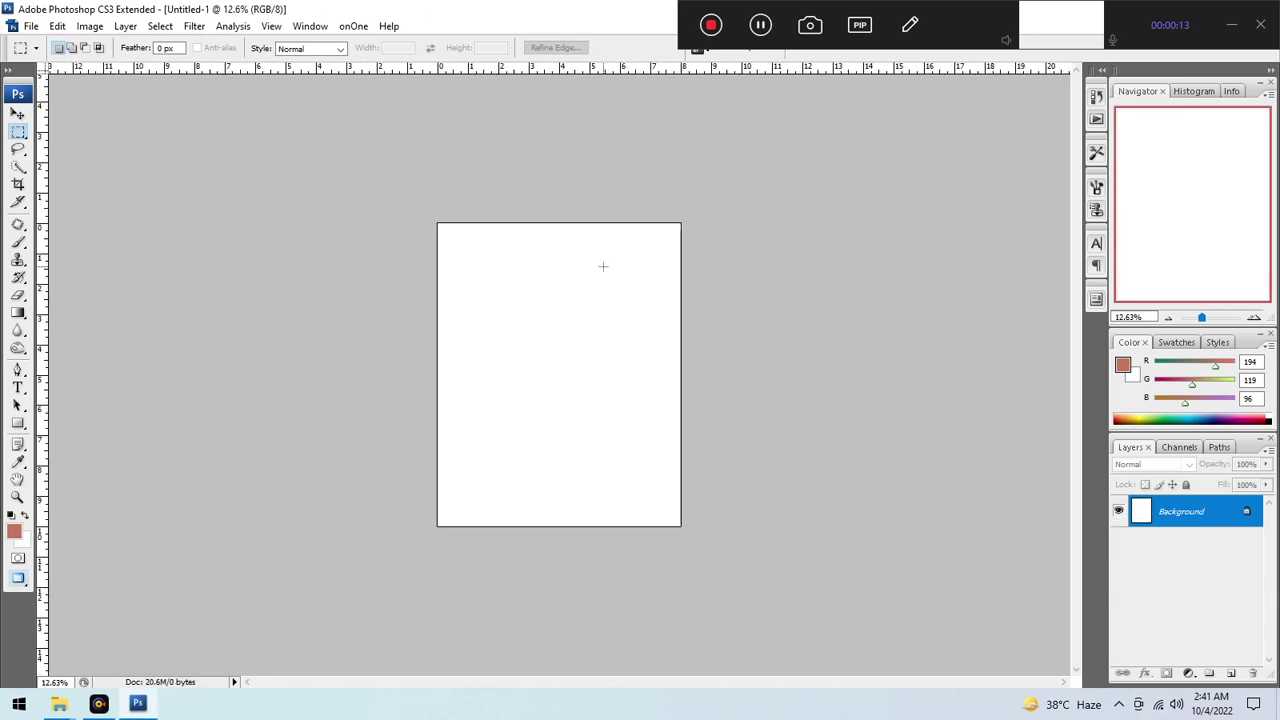
pyautogui.hotkey('ctrl', 't')
pyautogui.moveTo(628, 417); pyautogui.dragTo(631, 352)
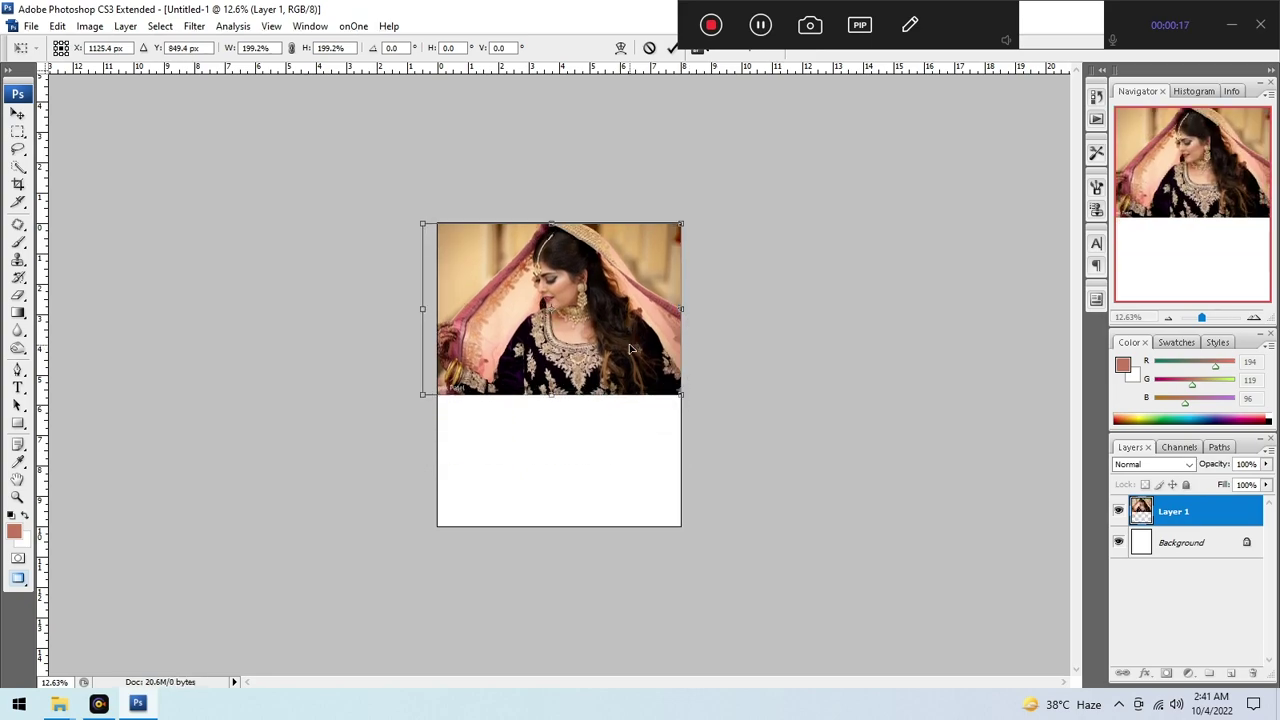
pyautogui.press('Return')
# Brighten the placed photo with a slight upward bend of the RGB curve in Curves.
pyautogui.hotkey('ctrl', '0')
pyautogui.hotkey('ctrl', 'm')
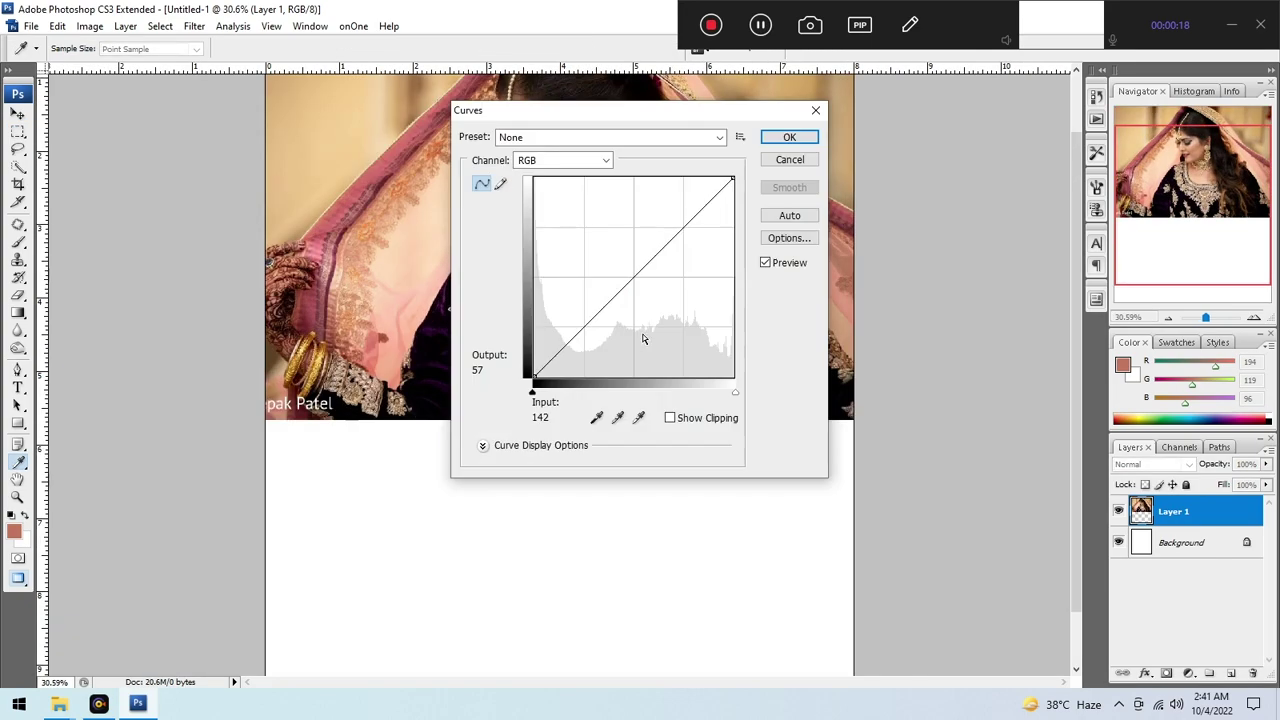
pyautogui.click(629, 262)
pyautogui.press('Return')
pyautogui.moveTo(629, 262); pyautogui.dragTo(629, 330)
# Select the bride's face and neck skin with the Magic Wand, using a tolerance of 26.
pyautogui.press('w')
pyautogui.hotkey('ctrl', '+')
pyautogui.hotkey('ctrl', '+')
pyautogui.hotkey('ctrl', '+')
pyautogui.moveTo(600, 266)
pyautogui.mouseDown()
pyautogui.moveTo(573, 300)
pyautogui.moveTo(573, 339)
pyautogui.mouseUp()
pyautogui.hotkey('shift', 'w')
pyautogui.click(545, 281)
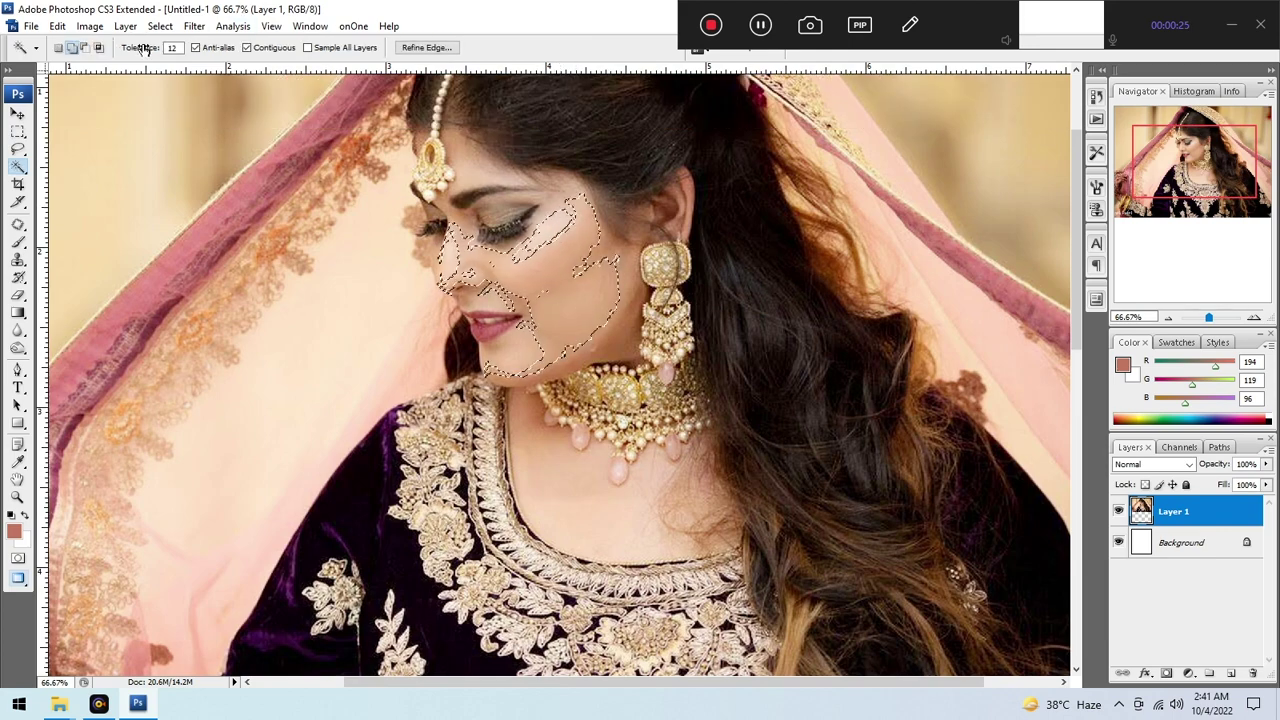
pyautogui.click(547, 255)
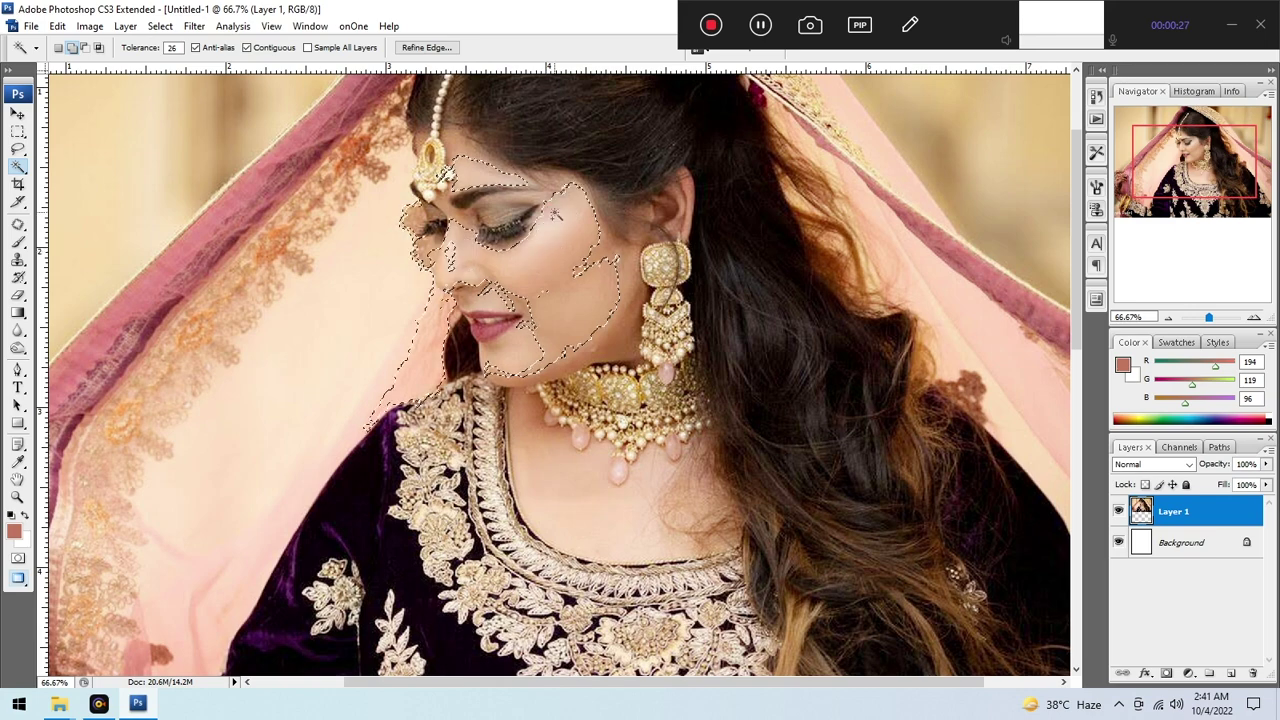
pyautogui.click(538, 460)
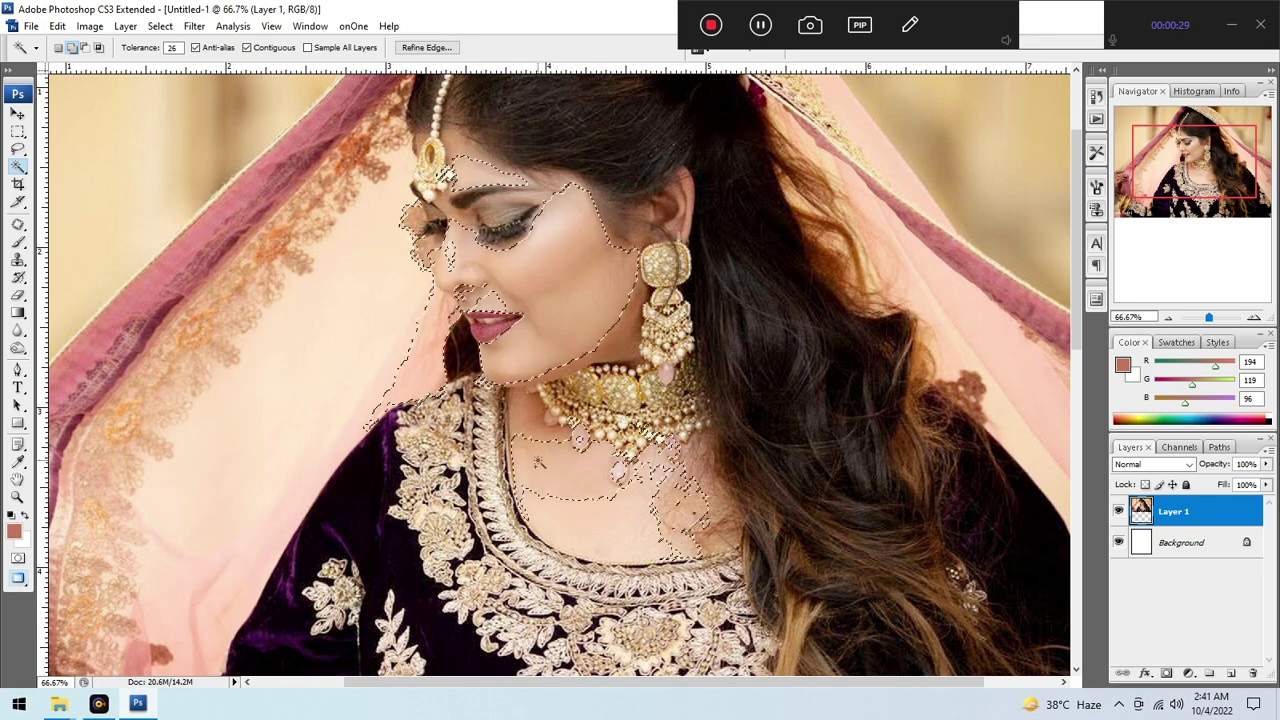
# Feather the skin selection and smooth it with the Portraiture filter's Smoothing: High setting, leaving nothing selected.
pyautogui.hotkey('ctrl', 'alt', 'd')
pyautogui.press('Return')
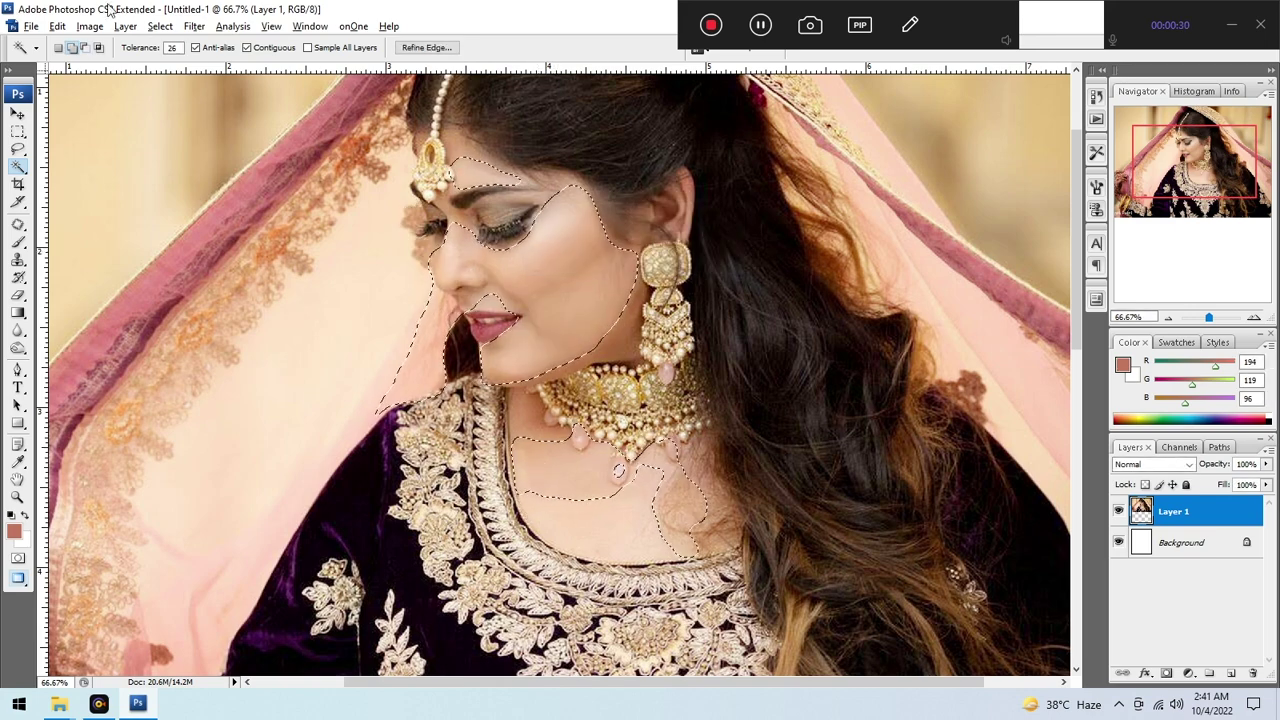
pyautogui.click(194, 26)
pyautogui.moveTo(314, 389)
pyautogui.click(390, 392)
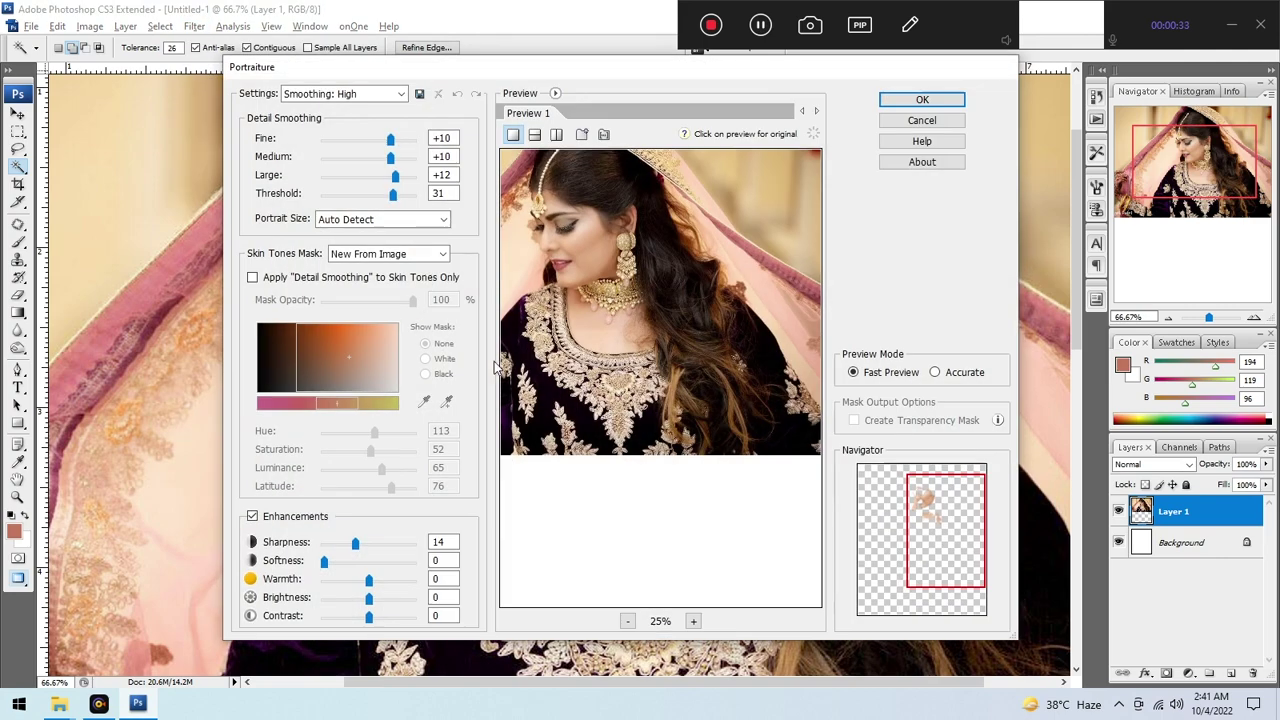
pyautogui.press('Return')
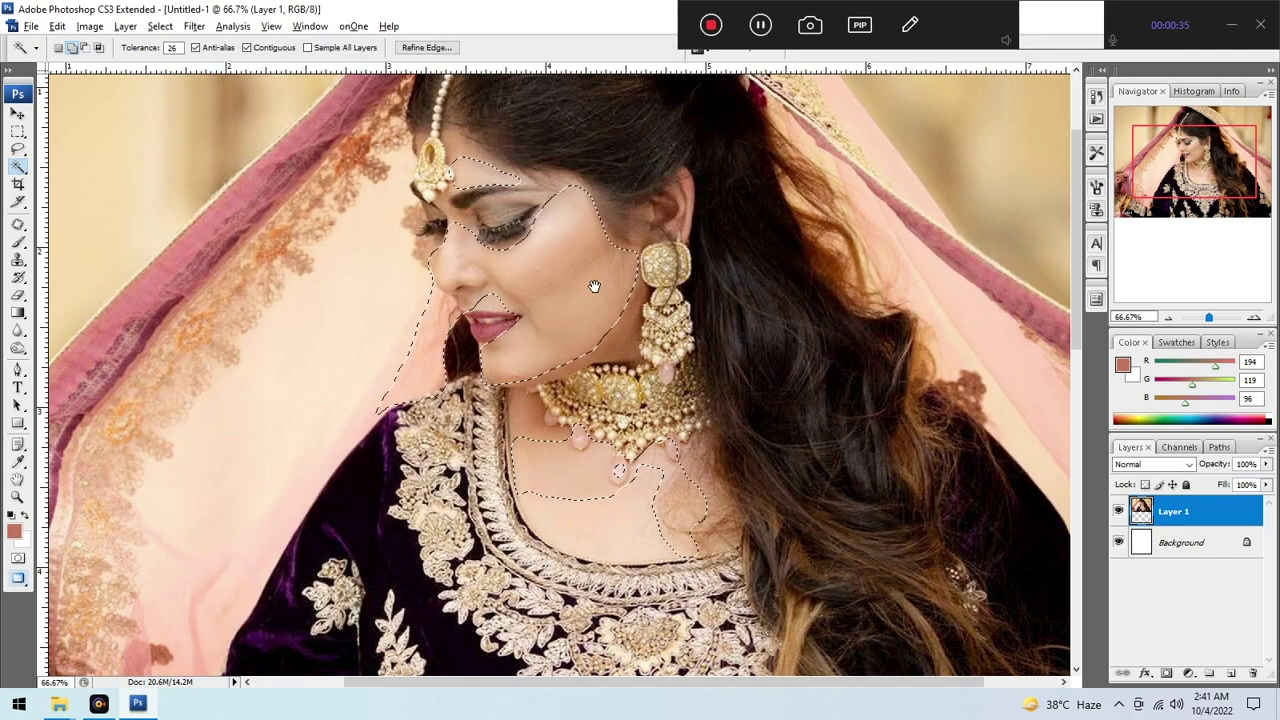
pyautogui.hotkey('ctrl', 'd')
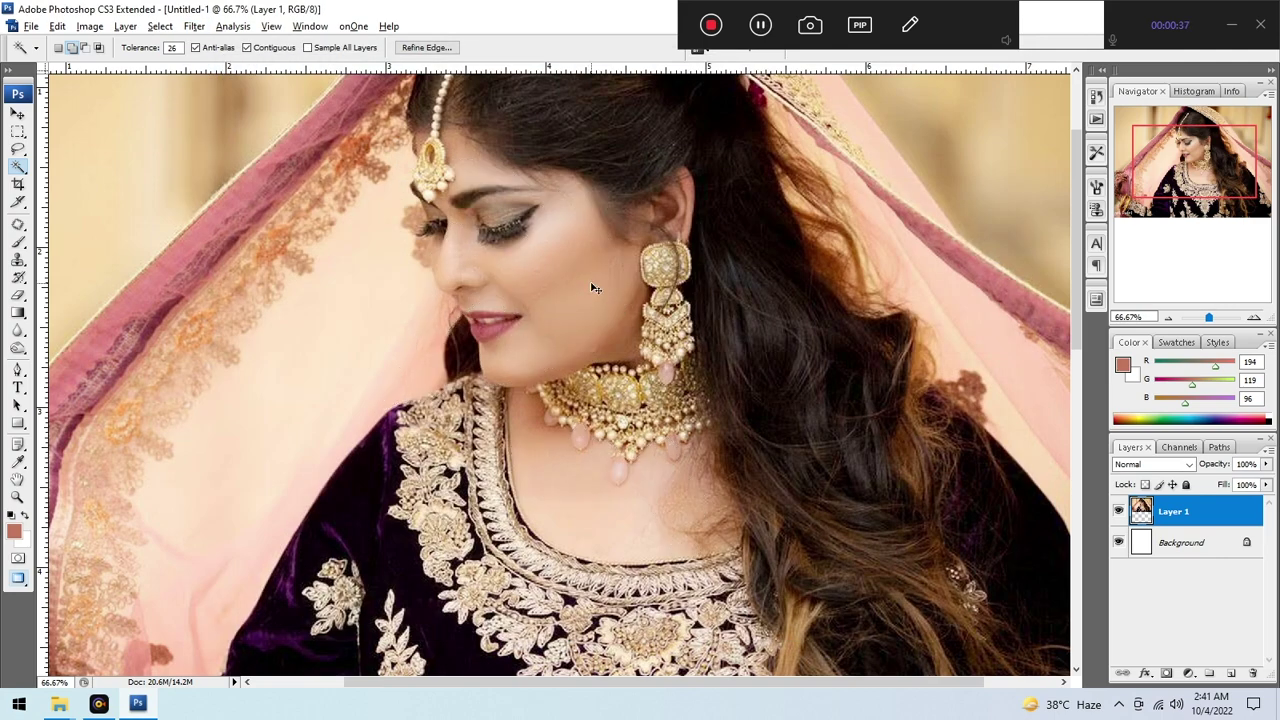
# Brighten the hennaed hand using a feathered selection and a Curves point at input 111, output 153, and clear the selection.
pyautogui.hotkey('ctrl', '0')
pyautogui.hotkey('shift', 'w')
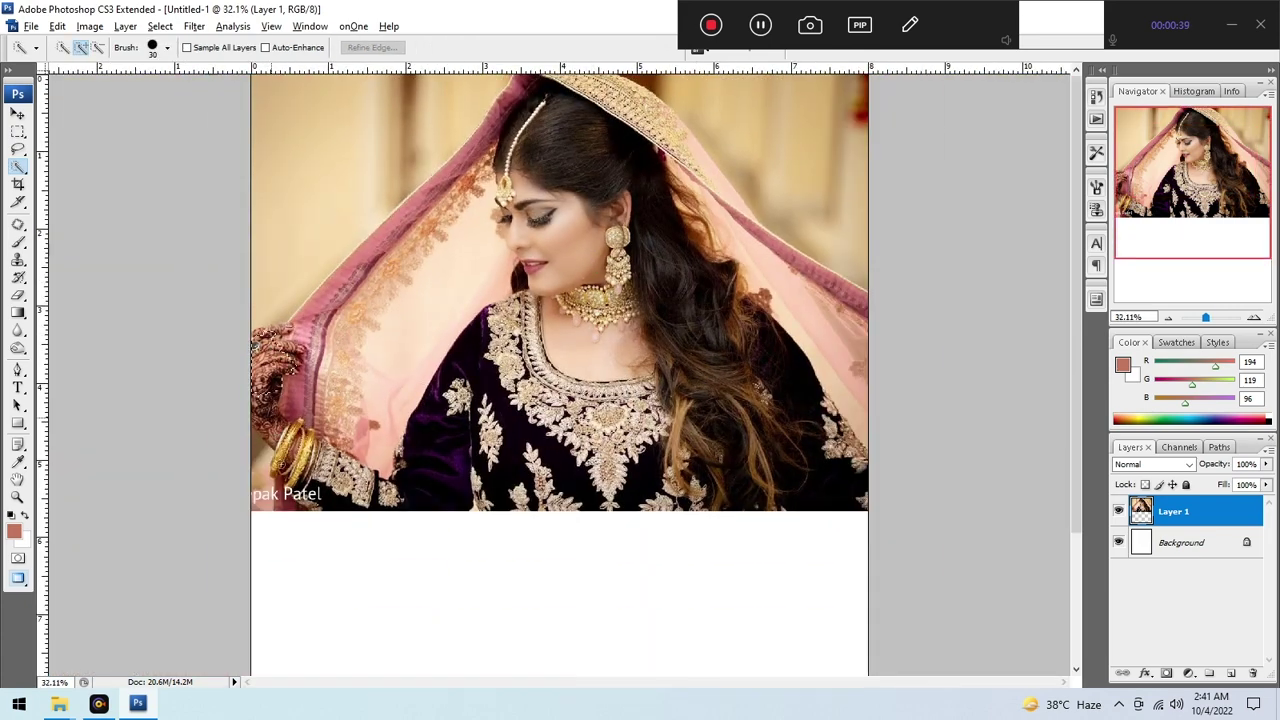
pyautogui.hotkey('ctrl', 'm')
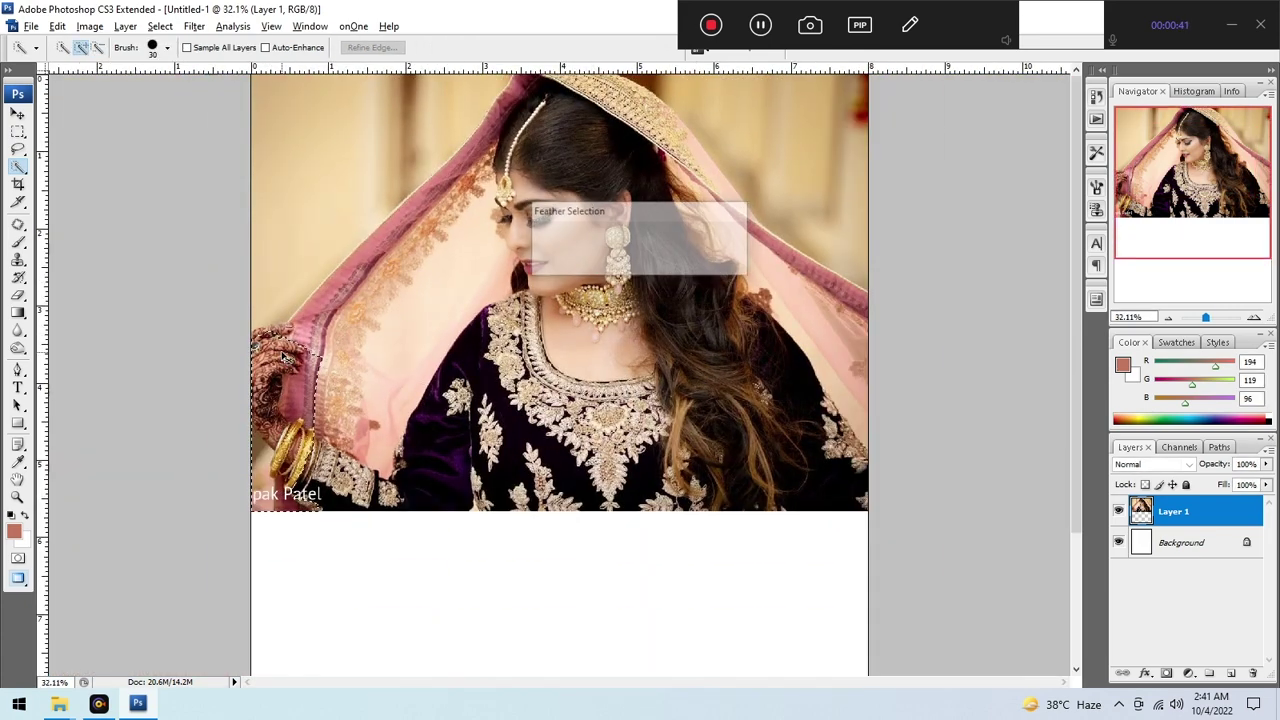
pyautogui.moveTo(621, 289); pyautogui.dragTo(620, 256)
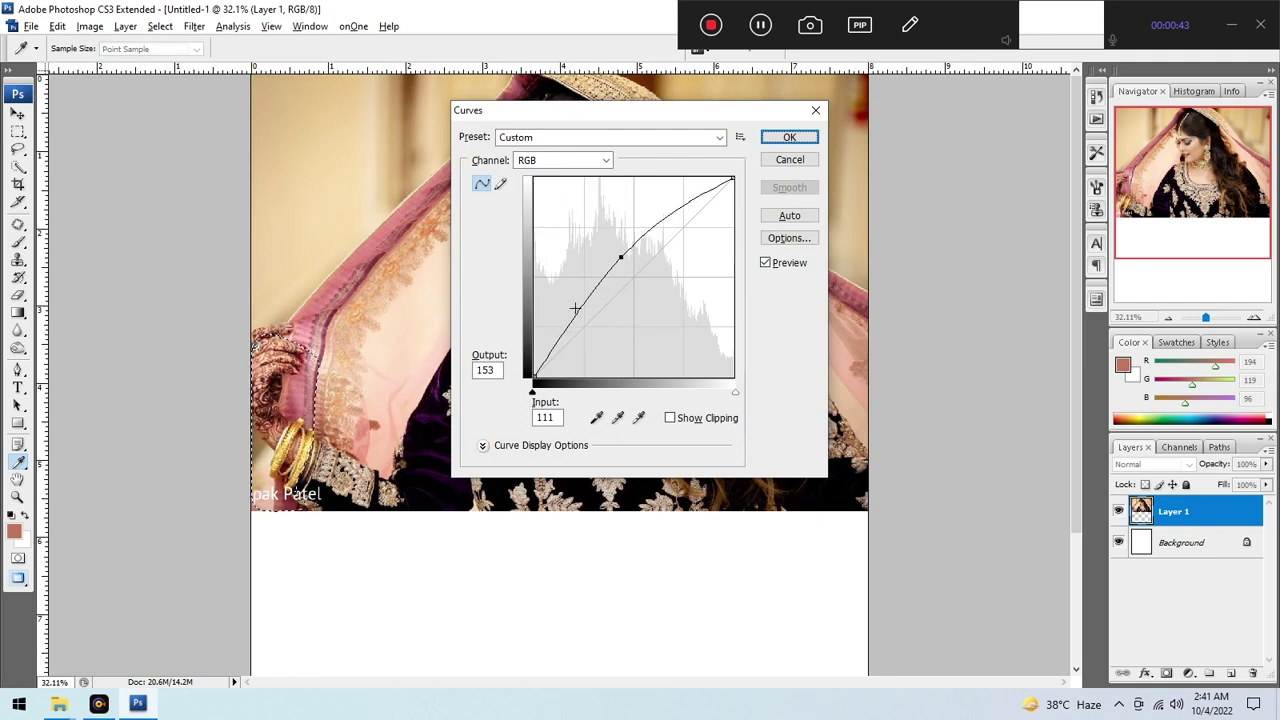
pyautogui.press('Return')
pyautogui.hotkey('ctrl', 'd')
pyautogui.scroll(-3, 572, 308)
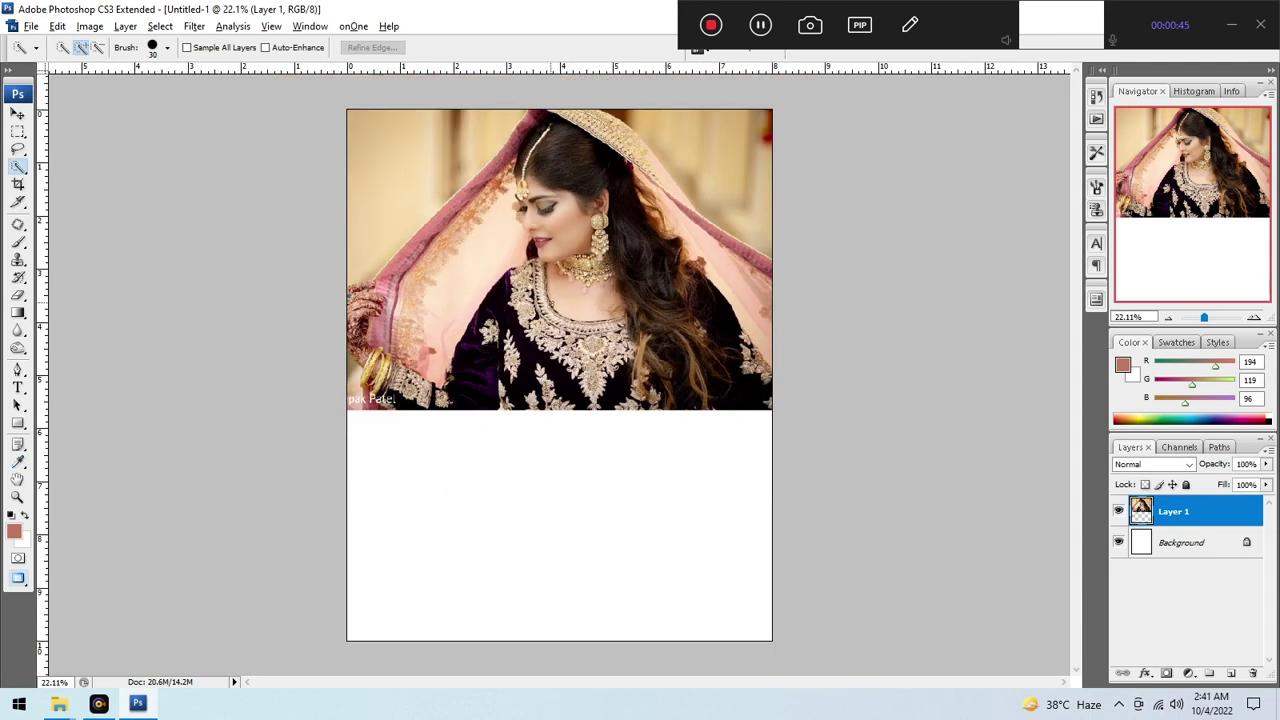
# Fade the outer edges and bottom of the bride photo into white with a soft 1900 px Eraser.
pyautogui.press('e')
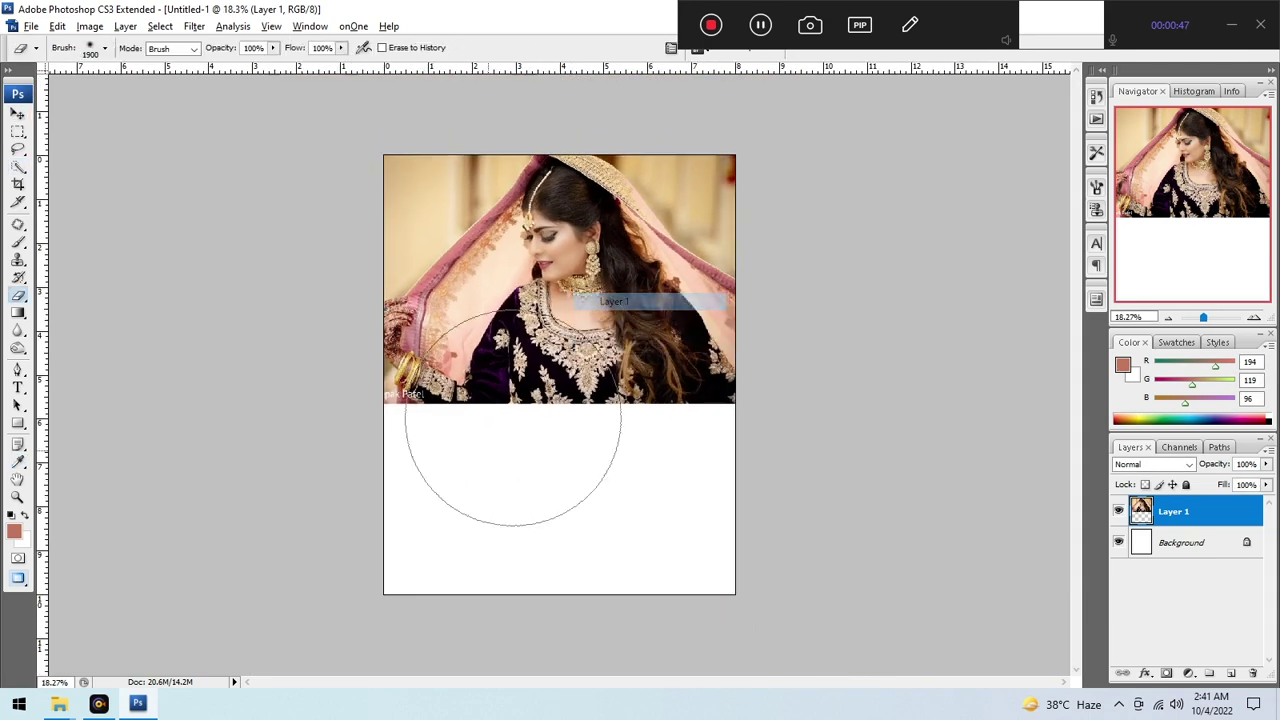
pyautogui.moveTo(358, 499)
pyautogui.mouseDown()
pyautogui.moveTo(374, 486)
pyautogui.moveTo(645, 508)
pyautogui.mouseUp()
pyautogui.moveTo(465, 514)
pyautogui.mouseDown()
pyautogui.moveTo(869, 518)
pyautogui.moveTo(606, 517)
pyautogui.moveTo(769, 486)
pyautogui.moveTo(891, 371)
pyautogui.moveTo(829, 157)
pyautogui.moveTo(737, 86)
pyautogui.moveTo(765, 98)
pyautogui.moveTo(813, 150)
pyautogui.moveTo(735, 89)
pyautogui.moveTo(542, 23)
pyautogui.moveTo(323, 157)
pyautogui.moveTo(394, 86)
pyautogui.moveTo(355, 170)
pyautogui.moveTo(265, 255)
pyautogui.mouseUp()
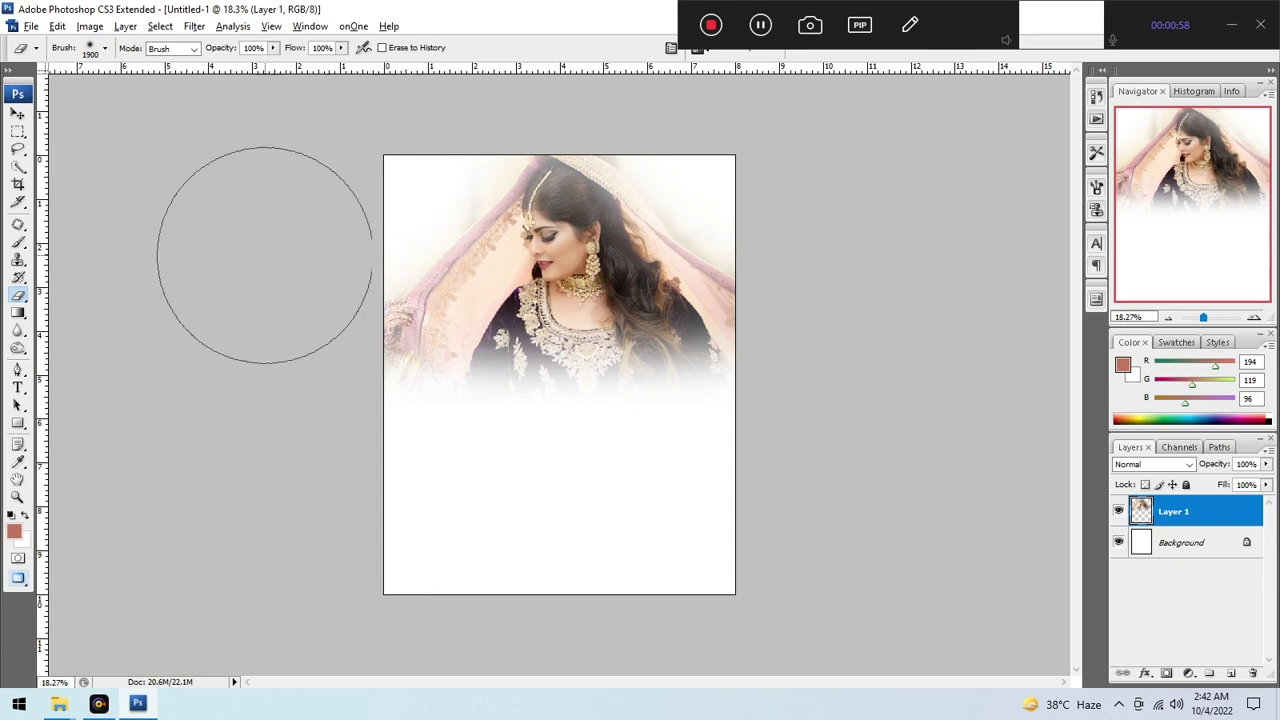
pyautogui.moveTo(440, 52)
pyautogui.mouseDown()
pyautogui.moveTo(560, 40)
pyautogui.moveTo(700, 80)
pyautogui.mouseUp()
# Switch the workspace to full screen mode with the menu bar shown.
pyautogui.scroll(-1, 584, 257)
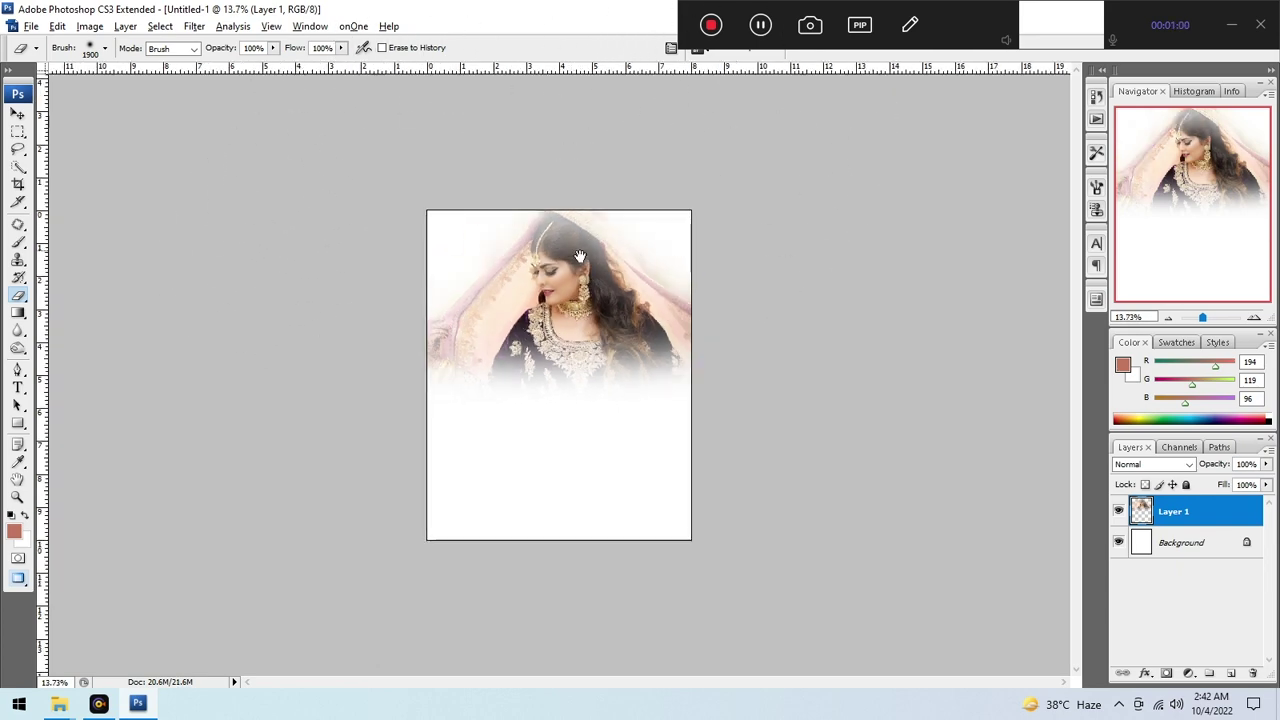
pyautogui.press('super+Down')
pyautogui.press('f')
pyautogui.press('f')
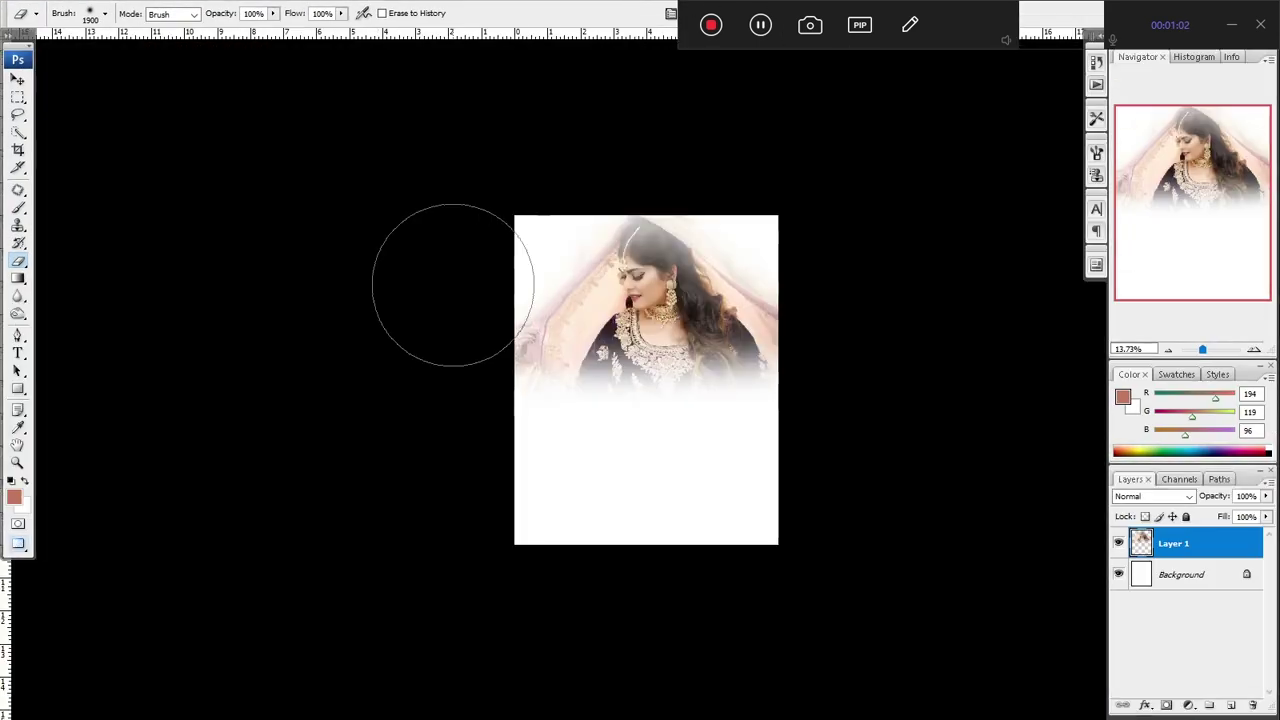
pyautogui.press('f')
pyautogui.press('f')
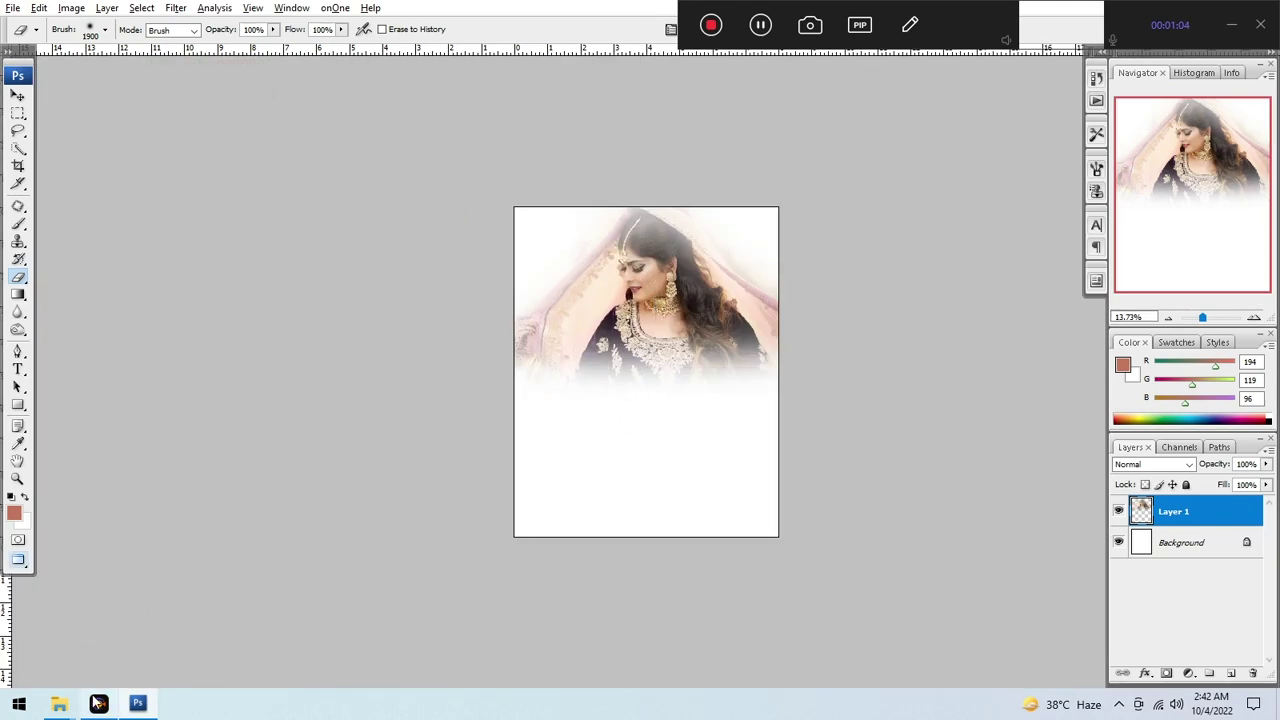
# Open 304290-Photo-Sep-08-10-52-53-PM-orig from File Explorer in Photoshop, ignoring its embedded ICC profile.
pyautogui.moveTo(59, 704)
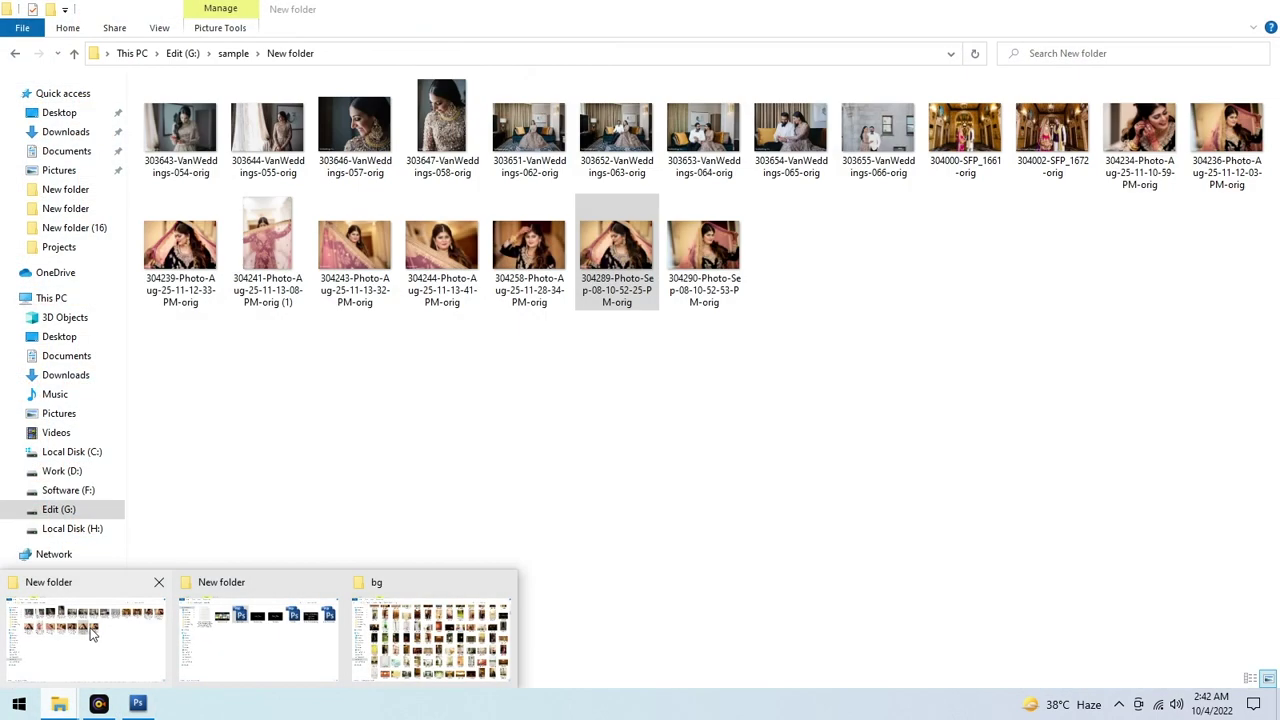
pyautogui.click(88, 628)
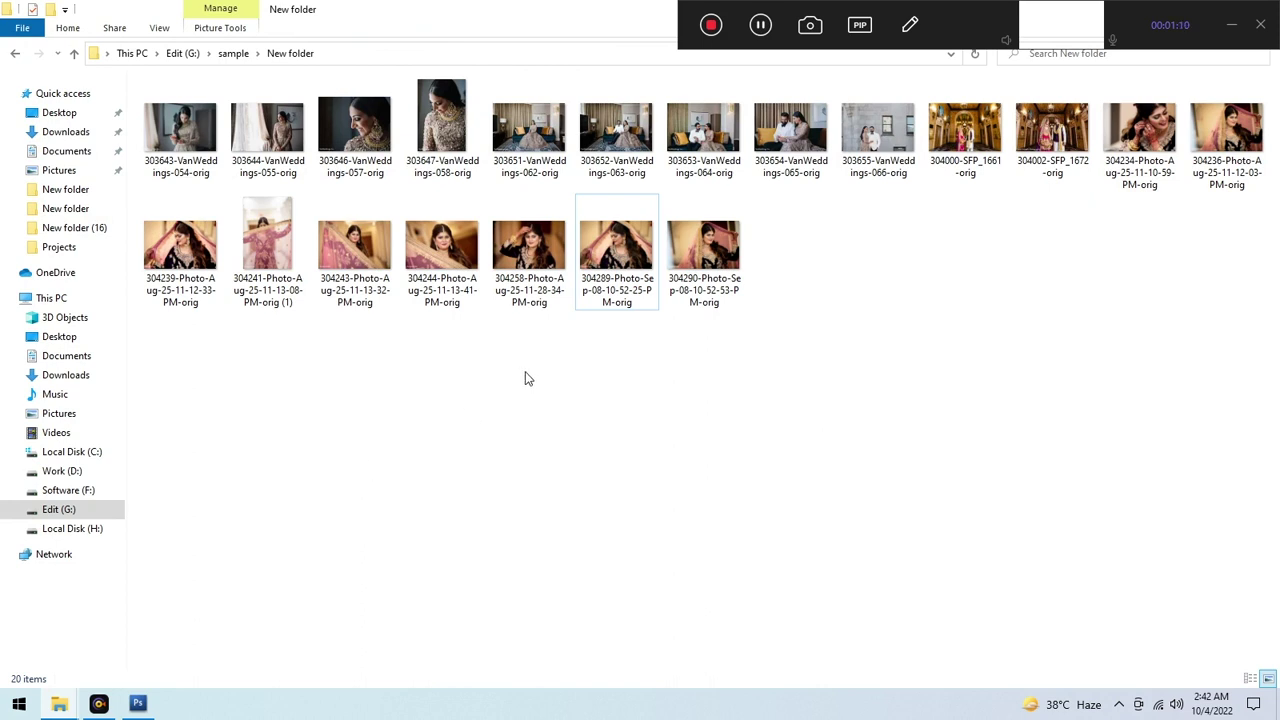
pyautogui.moveTo(711, 244); pyautogui.dragTo(409, 278)
pyautogui.click(601, 281)
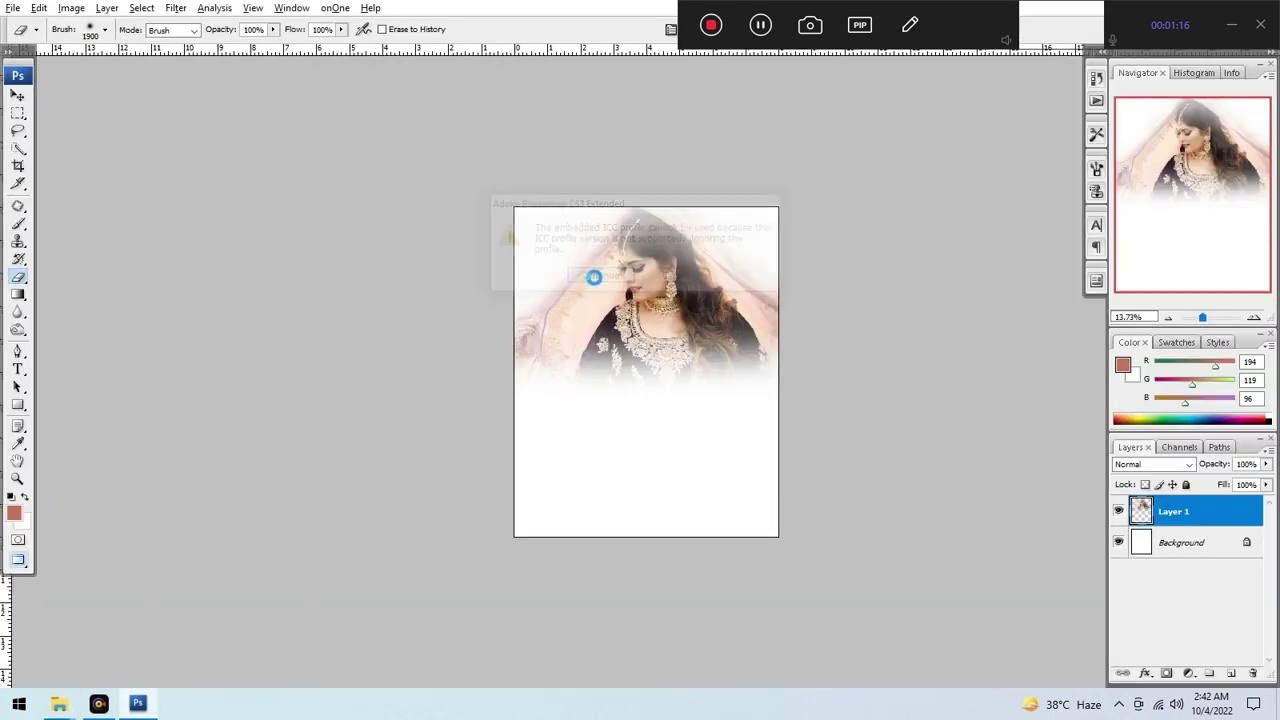
# Select the face, neck and chest skin in the second photo with the Magic Wand at tolerance 26.
pyautogui.press('w')
pyautogui.scroll(5, 685, 305)
pyautogui.hotkey('shift', 'w')
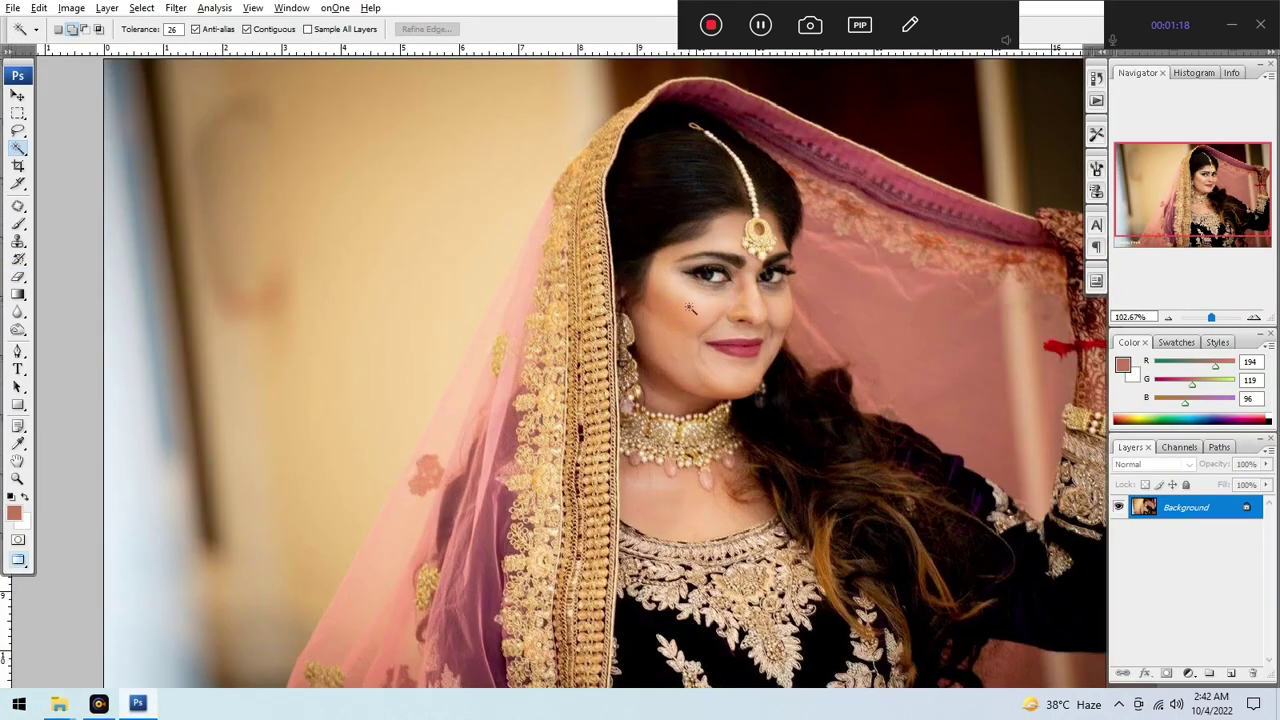
pyautogui.click(688, 310)
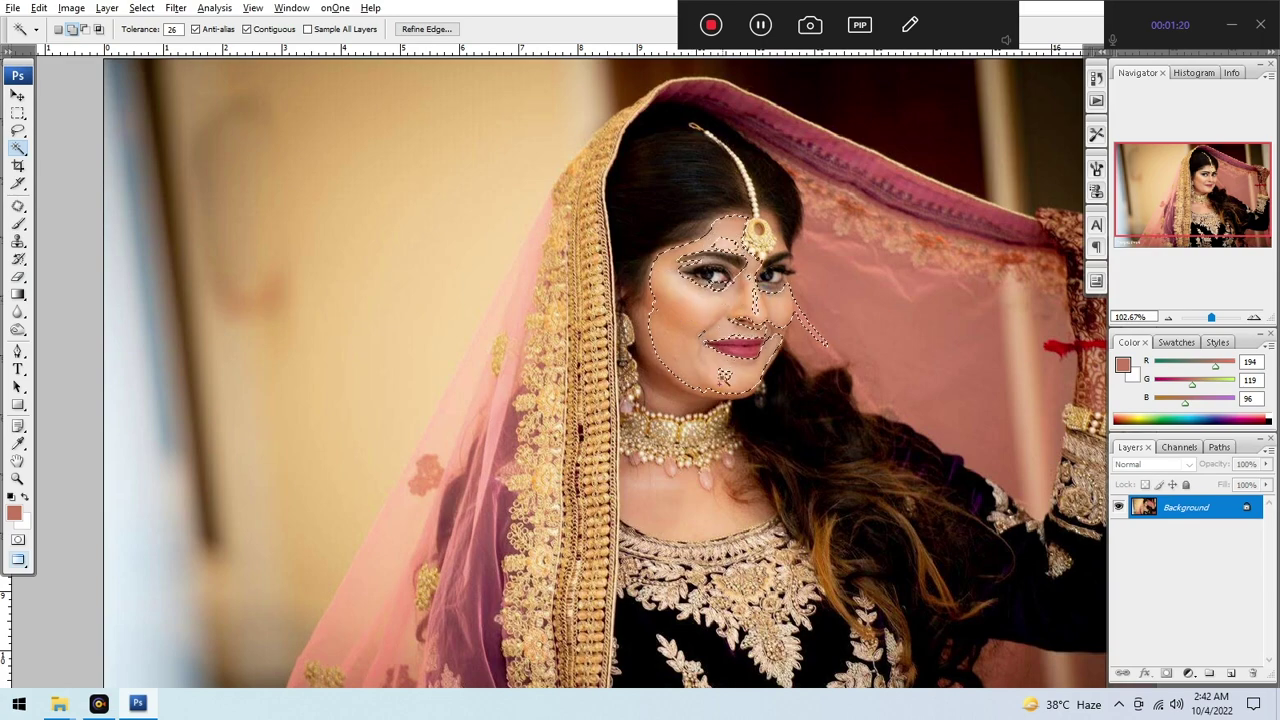
pyautogui.click(675, 386)
pyautogui.click(682, 495)
# Feather the skin selection by 5 pixels and reapply the Portraiture smoothing to it, leaving nothing selected.
pyautogui.hotkey('ctrl', 'alt', 'd')
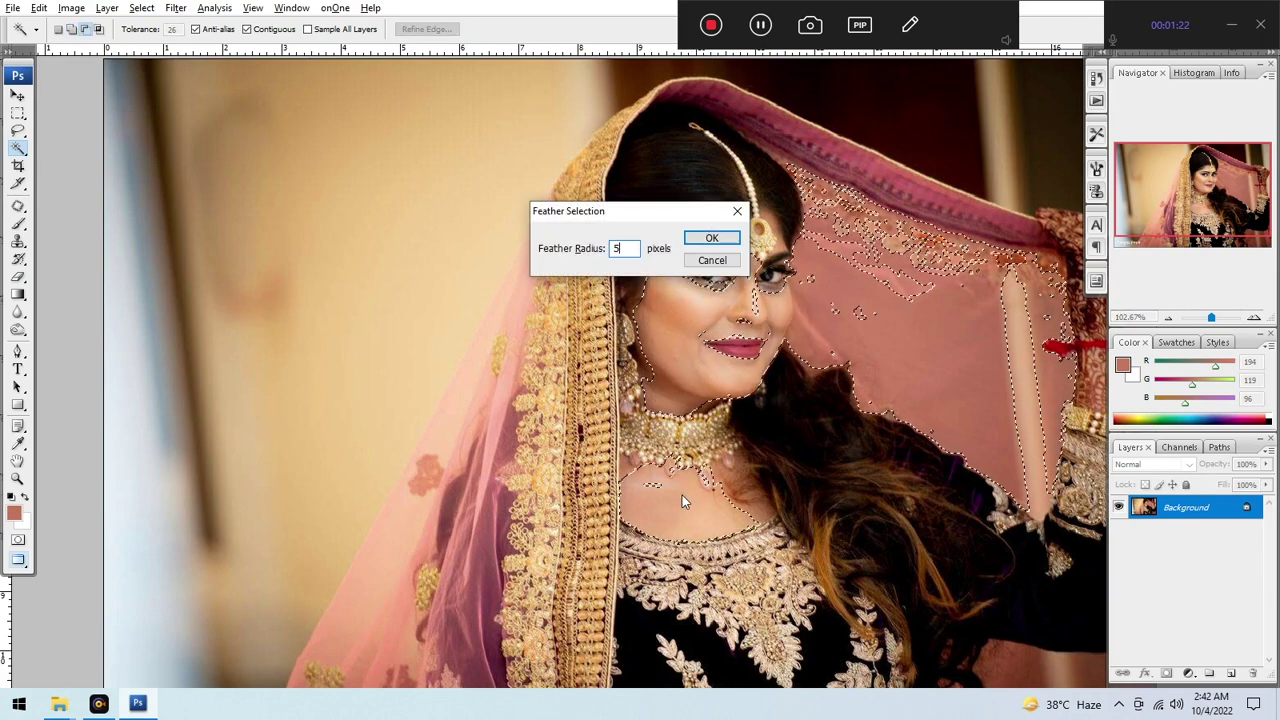
pyautogui.press('Return')
pyautogui.hotkey('ctrl', 'f')
pyautogui.hotkey('ctrl', 'd')
# Brighten the second photo by raising the middle of its RGB curve.
pyautogui.scroll(-5, 778, 315)
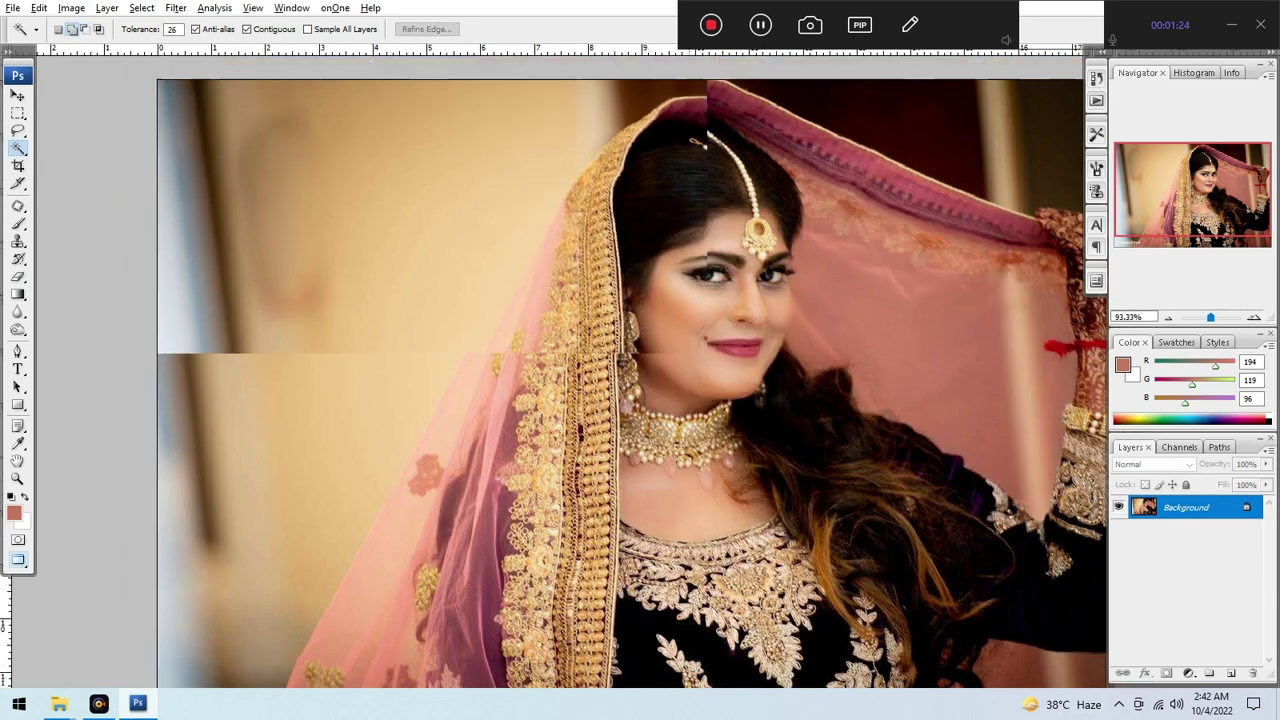
pyautogui.hotkey('ctrl', 'm')
pyautogui.click(628, 267)
pyautogui.press('Return')
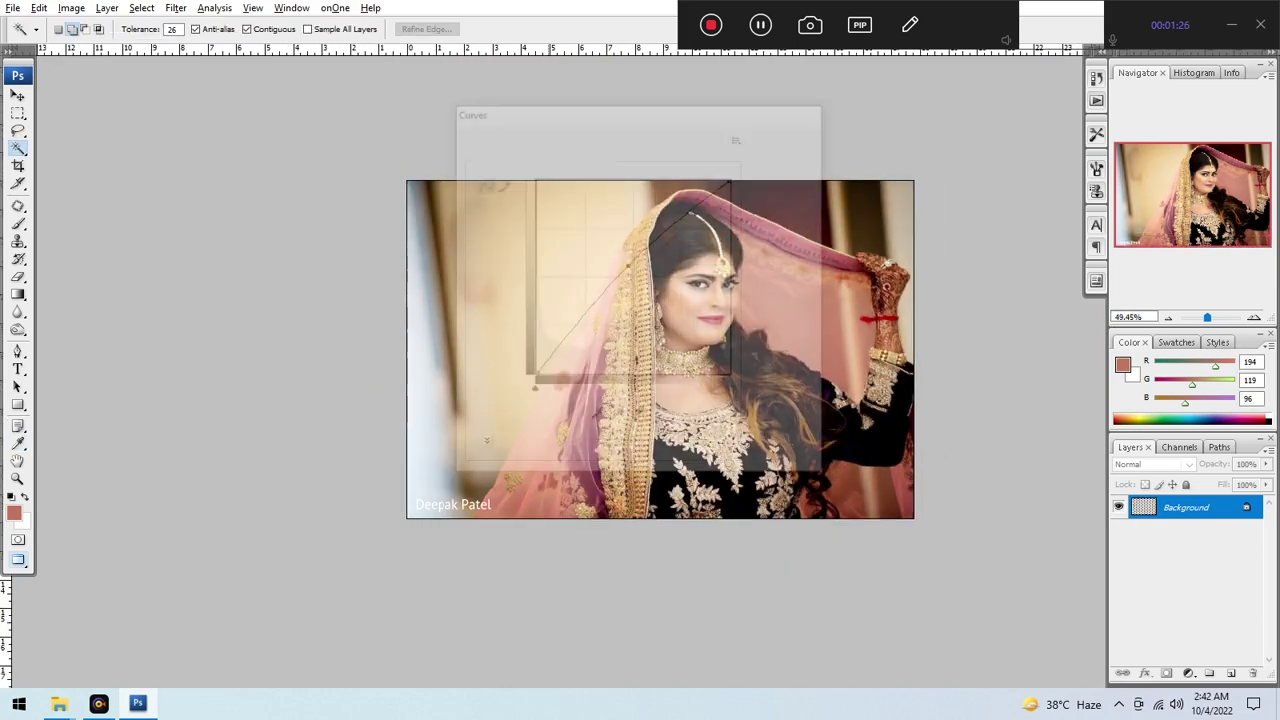
# Copy the entire second photo, close its file and paste the copy into the Untitled-1 page.
pyautogui.hotkey('ctrl', 'w')
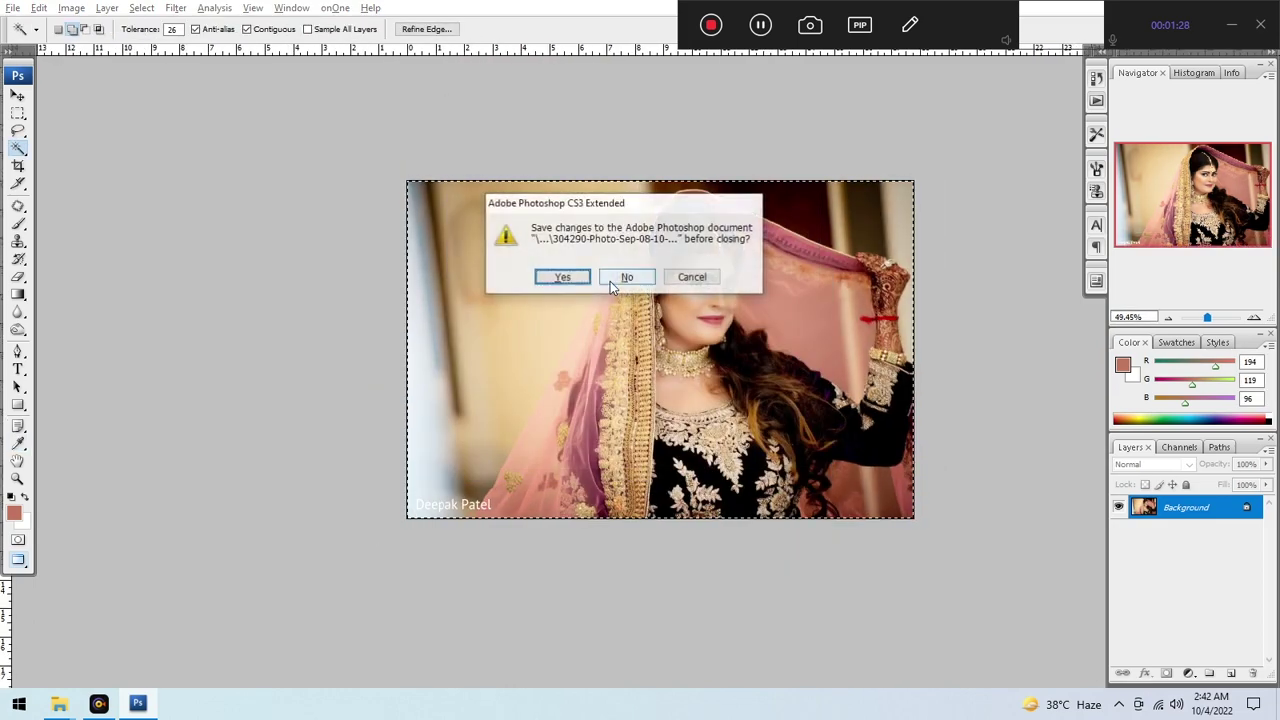
pyautogui.press('Return')
pyautogui.press('Return')
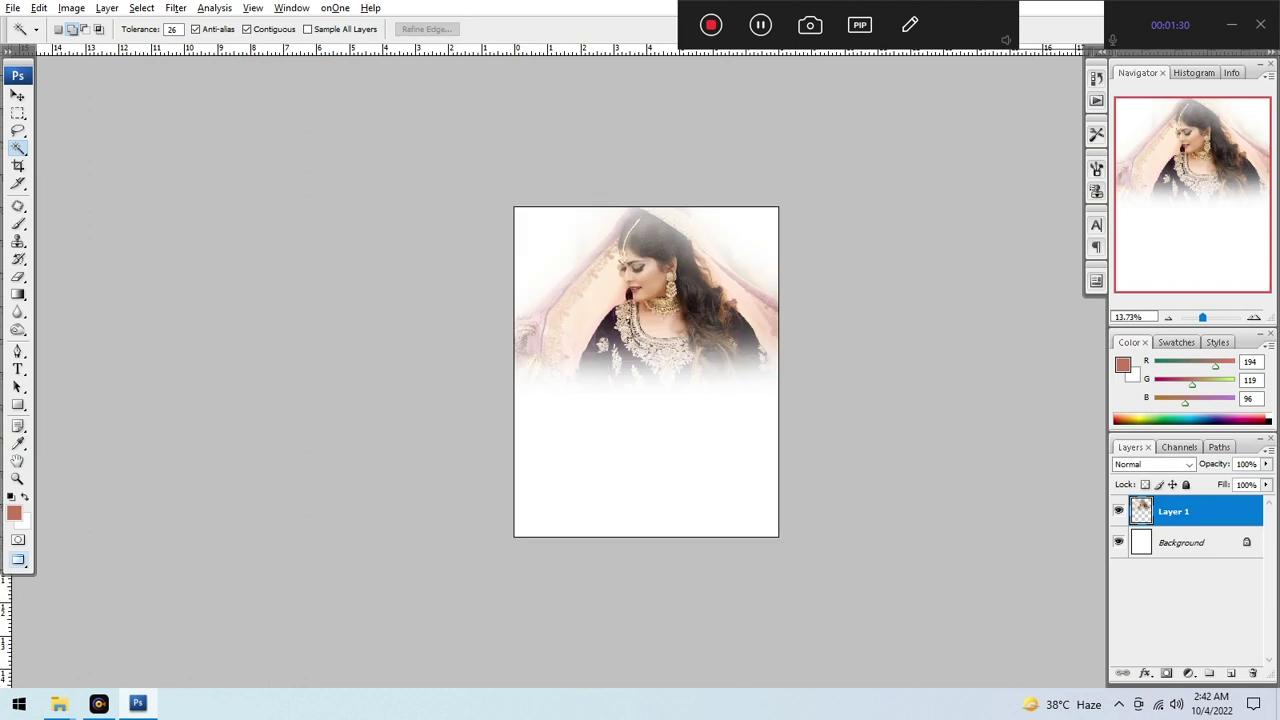
pyautogui.hotkey('ctrl', 'v')
# Scale the pasted photo to about 191% and position it across the lower half of the page.
pyautogui.hotkey('ctrl', 't')
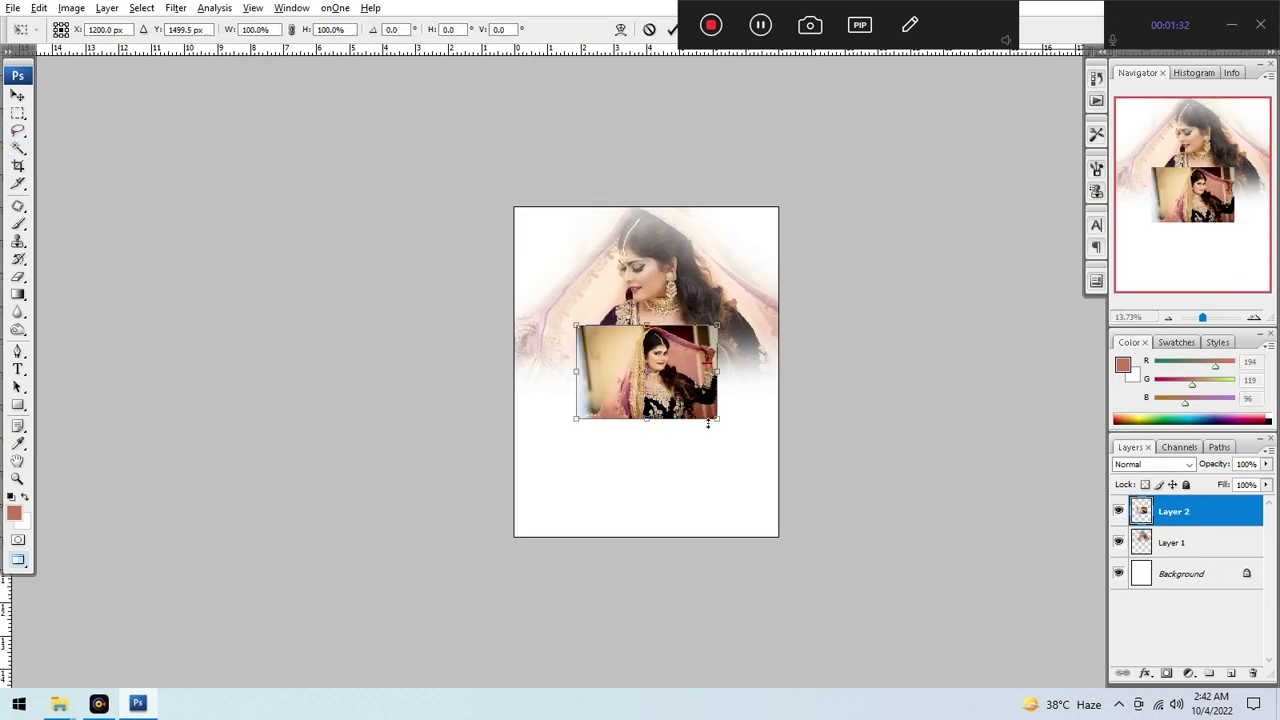
pyautogui.moveTo(708, 423); pyautogui.dragTo(769, 467)
pyautogui.moveTo(717, 387); pyautogui.dragTo(717, 459)
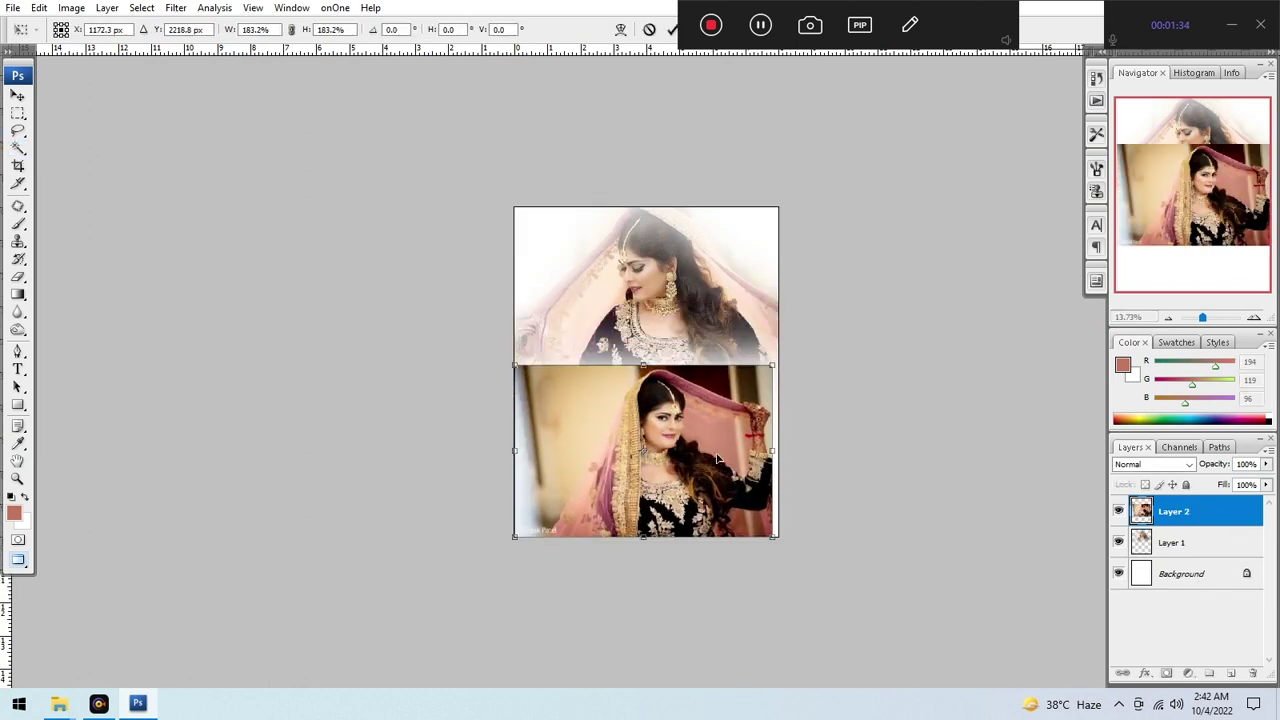
pyautogui.moveTo(778, 362); pyautogui.dragTo(783, 357)
pyautogui.scroll(1, 730, 388)
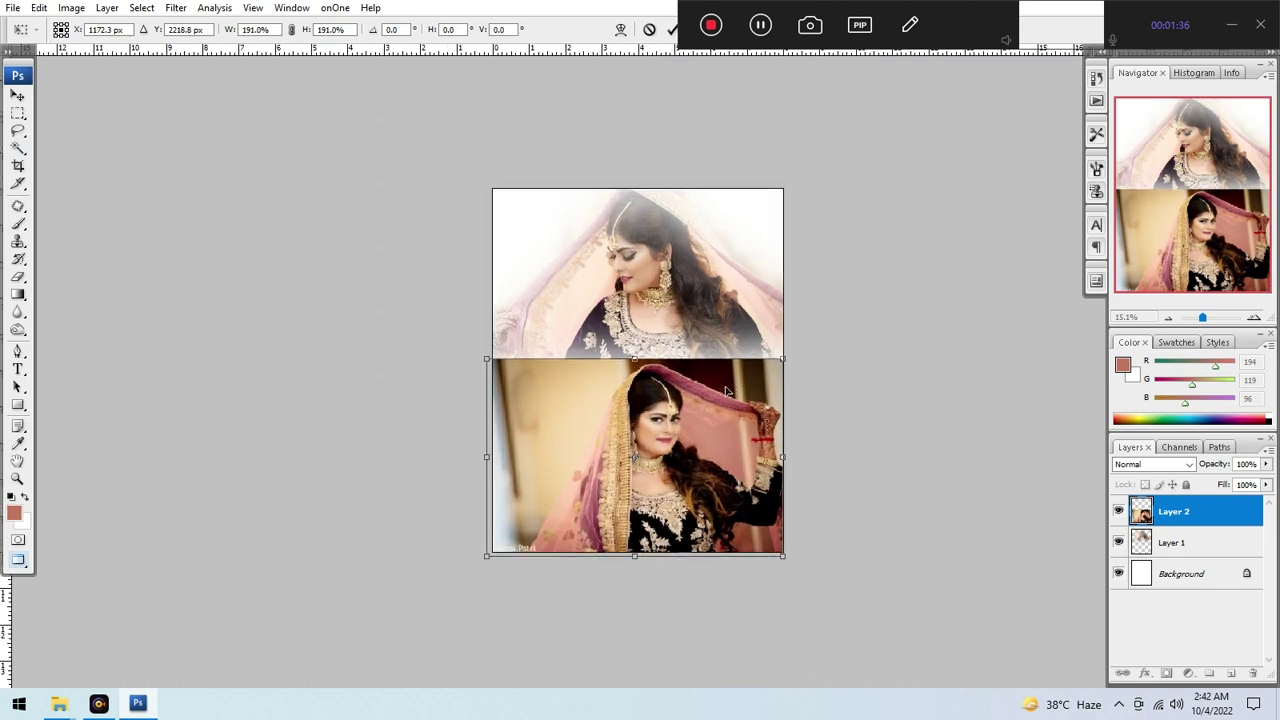
pyautogui.press('Return')
# Erase the left side of the lower photo with a soft 1300-pixel eraser so its background fades out.
pyautogui.press('e')
pyautogui.hotkey('shift', 'e')
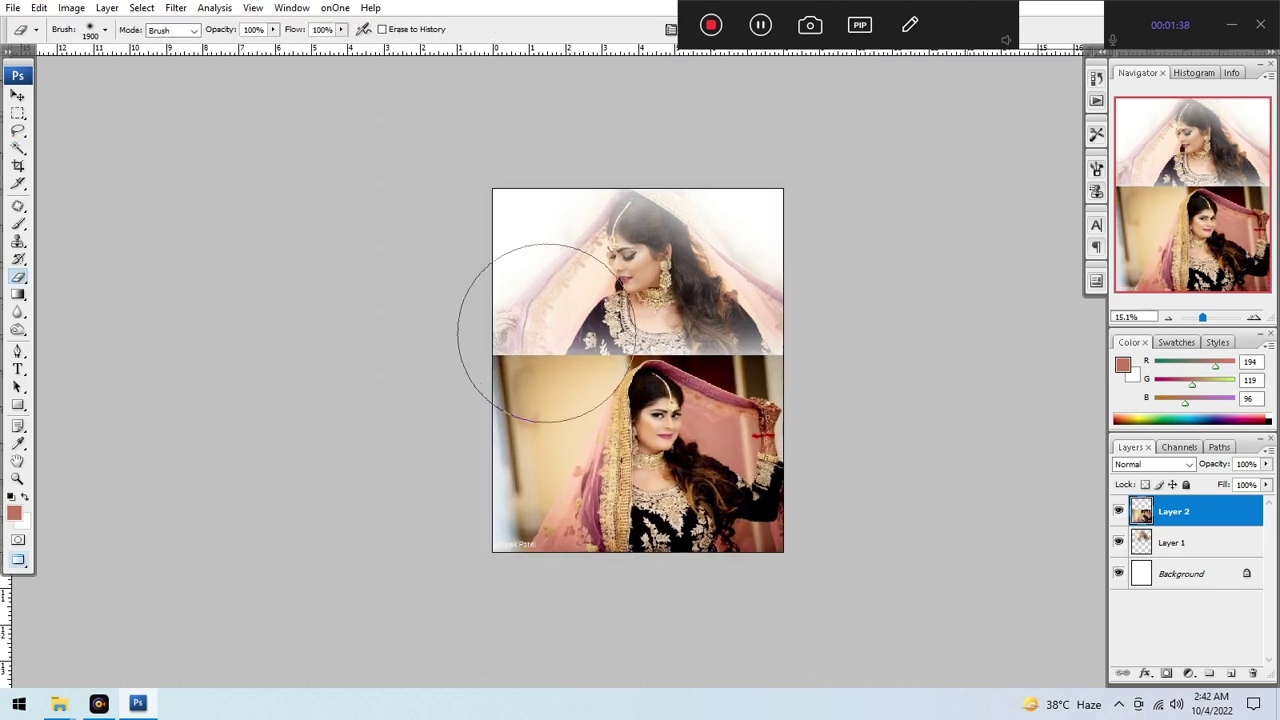
pyautogui.press('[')
pyautogui.press('[')
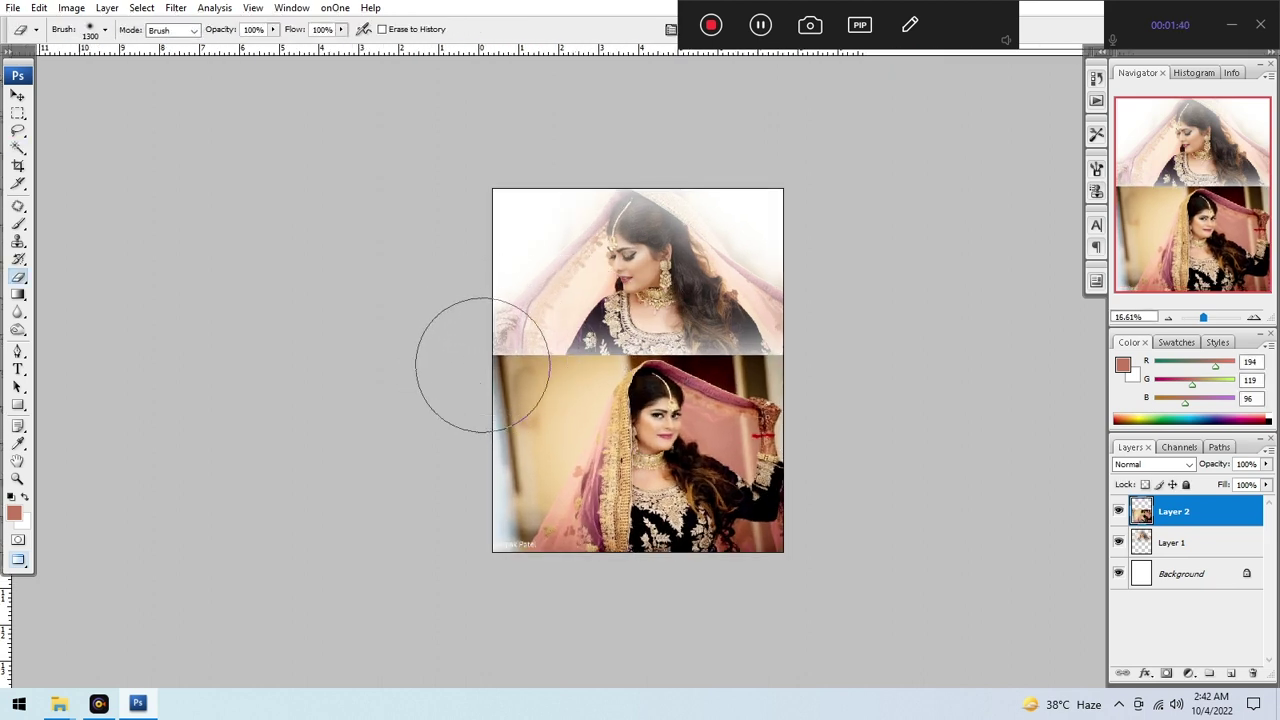
pyautogui.scroll(3, 440, 370)
pyautogui.moveTo(460, 334); pyautogui.dragTo(529, 317)
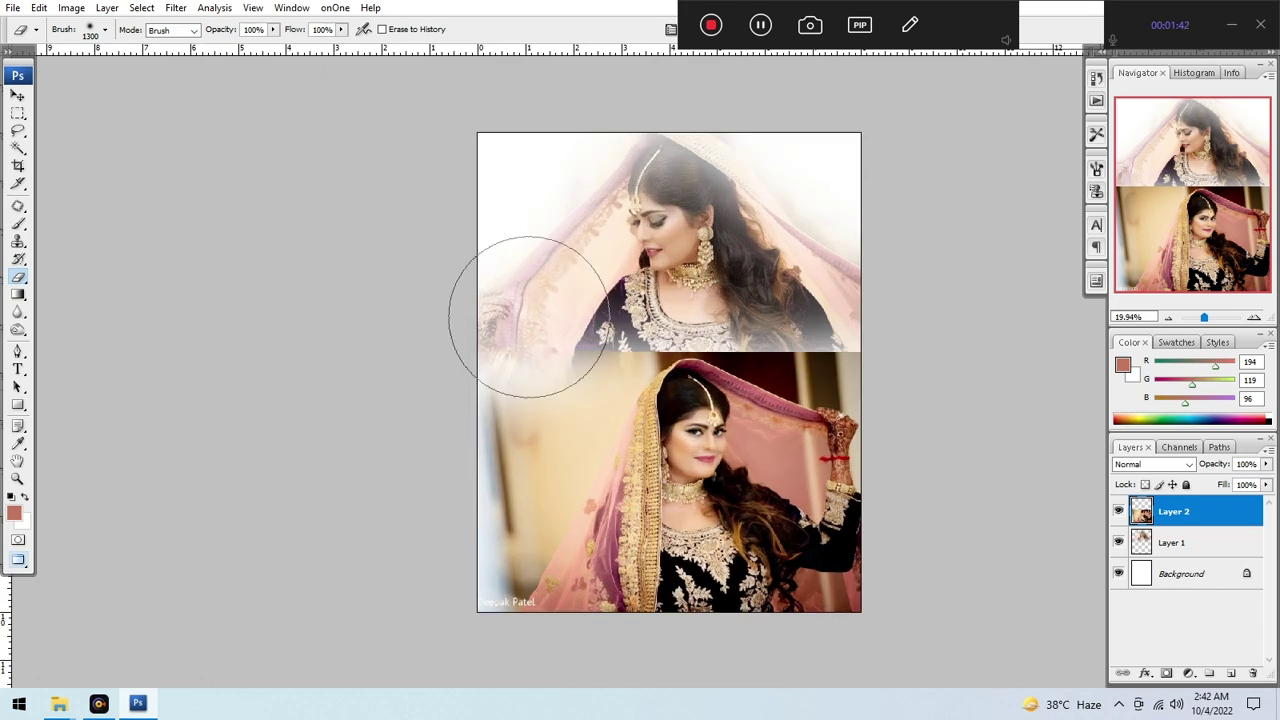
pyautogui.moveTo(500, 450)
pyautogui.mouseDown()
pyautogui.moveTo(414, 591)
pyautogui.moveTo(466, 490)
pyautogui.mouseUp()
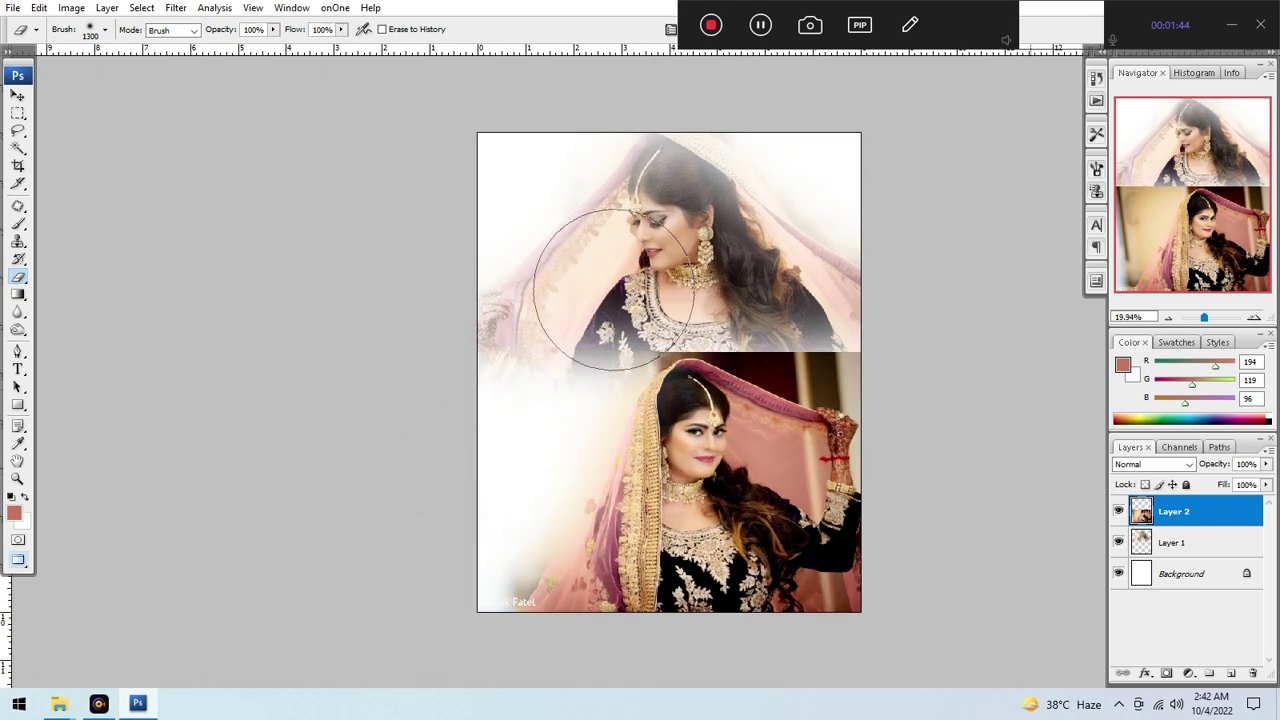
# Soften the lower photo's entire upper edge and lower-left corner with the eraser, blending it into the photo above.
pyautogui.moveTo(613, 288)
pyautogui.mouseDown()
pyautogui.moveTo(794, 214)
pyautogui.moveTo(843, 277)
pyautogui.moveTo(900, 314)
pyautogui.moveTo(870, 370)
pyautogui.moveTo(700, 300)
pyautogui.moveTo(640, 300)
pyautogui.moveTo(923, 352)
pyautogui.mouseUp()
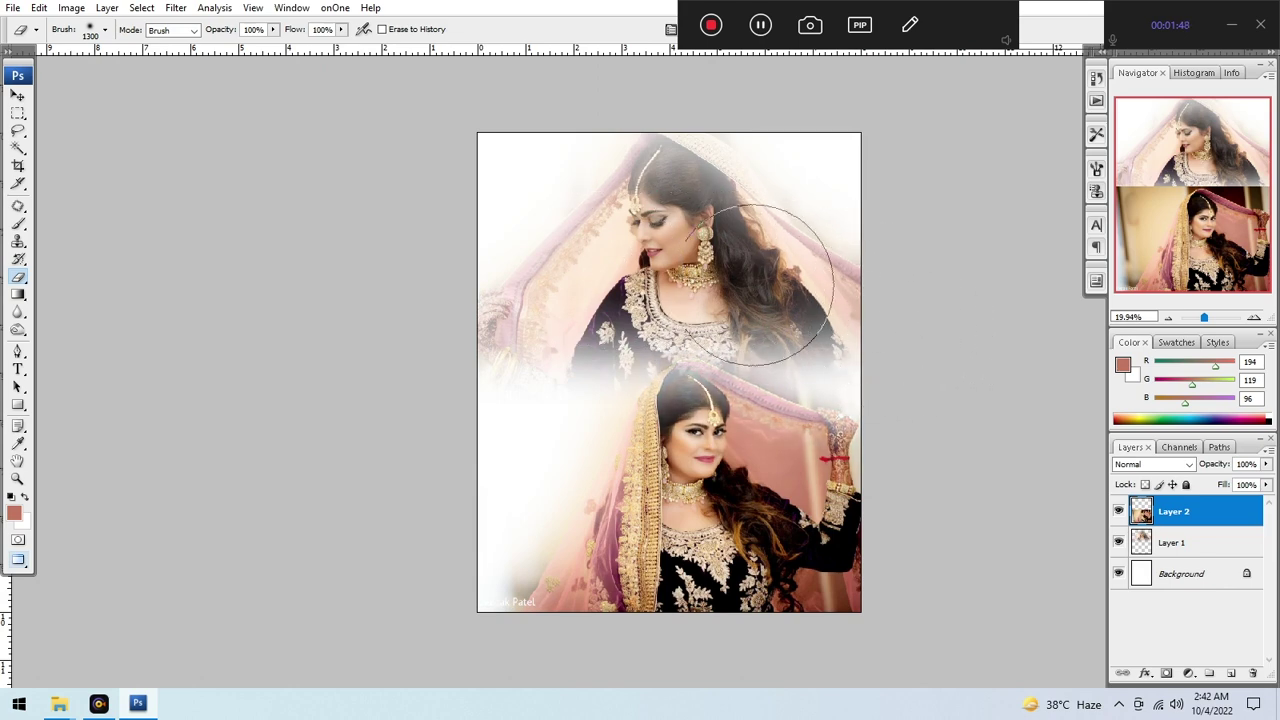
pyautogui.moveTo(757, 285)
pyautogui.mouseDown()
pyautogui.moveTo(709, 275)
pyautogui.moveTo(540, 322)
pyautogui.mouseUp()
pyautogui.moveTo(485, 500)
pyautogui.mouseDown()
pyautogui.moveTo(449, 668)
pyautogui.moveTo(518, 432)
pyautogui.moveTo(436, 610)
pyautogui.mouseUp()
pyautogui.moveTo(597, 402)
pyautogui.mouseDown()
pyautogui.moveTo(578, 389)
pyautogui.moveTo(644, 388)
pyautogui.mouseUp()
pyautogui.scroll(-1, 578, 388)
# Copy the lower photo's layer, paste it directly above the Background and enlarge it to cover the whole page.
pyautogui.press('v')
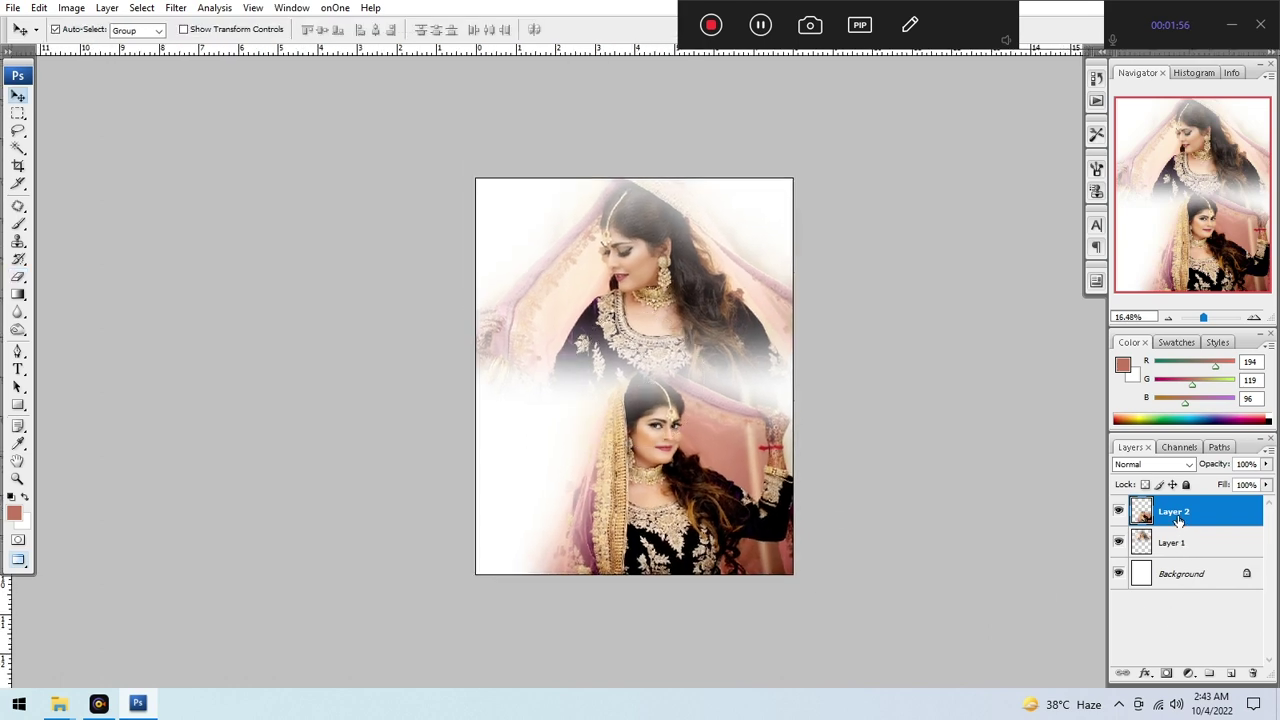
pyautogui.hotkey('ctrl', 'c')
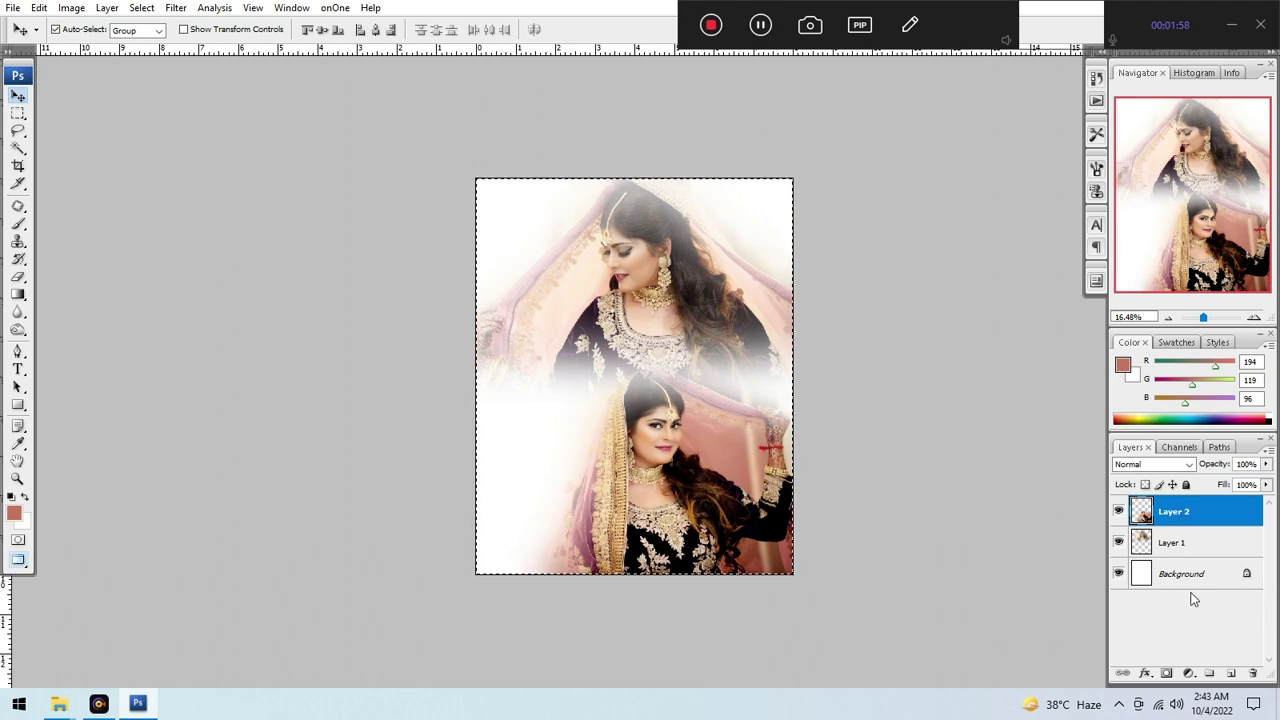
pyautogui.click(1180, 573)
pyautogui.hotkey('ctrl', 'v')
pyautogui.hotkey('ctrl', 't')
pyautogui.moveTo(792, 482); pyautogui.dragTo(727, 383)
# Apply a Gaussian Blur with a radius of 250 pixels to the enlarged background copy.
pyautogui.click(214, 8)
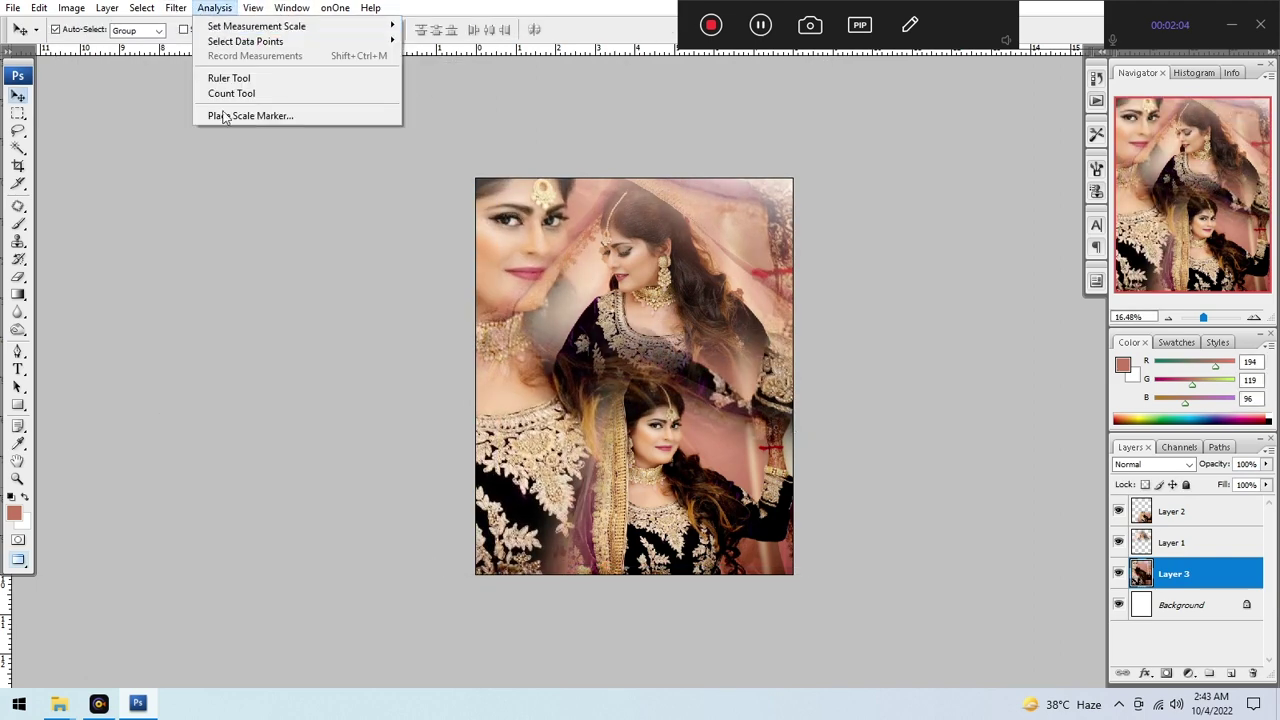
pyautogui.moveTo(175, 8)
pyautogui.moveTo(262, 169)
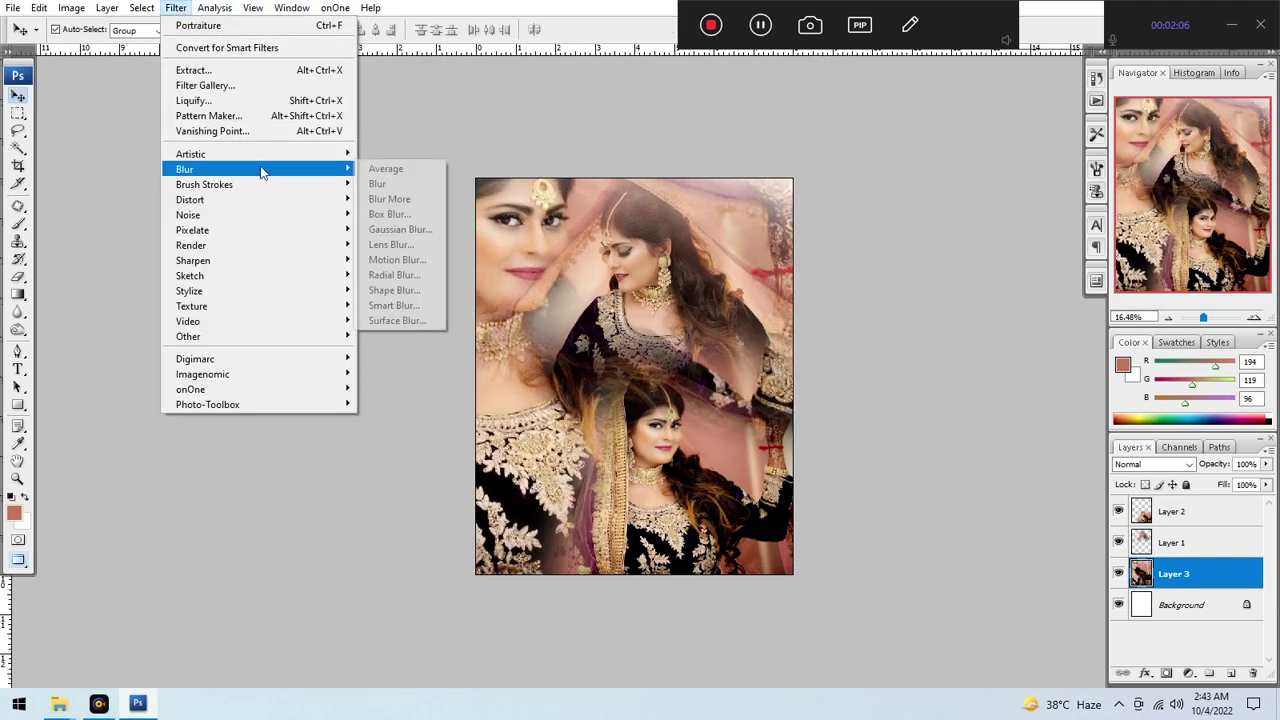
pyautogui.click(395, 230)
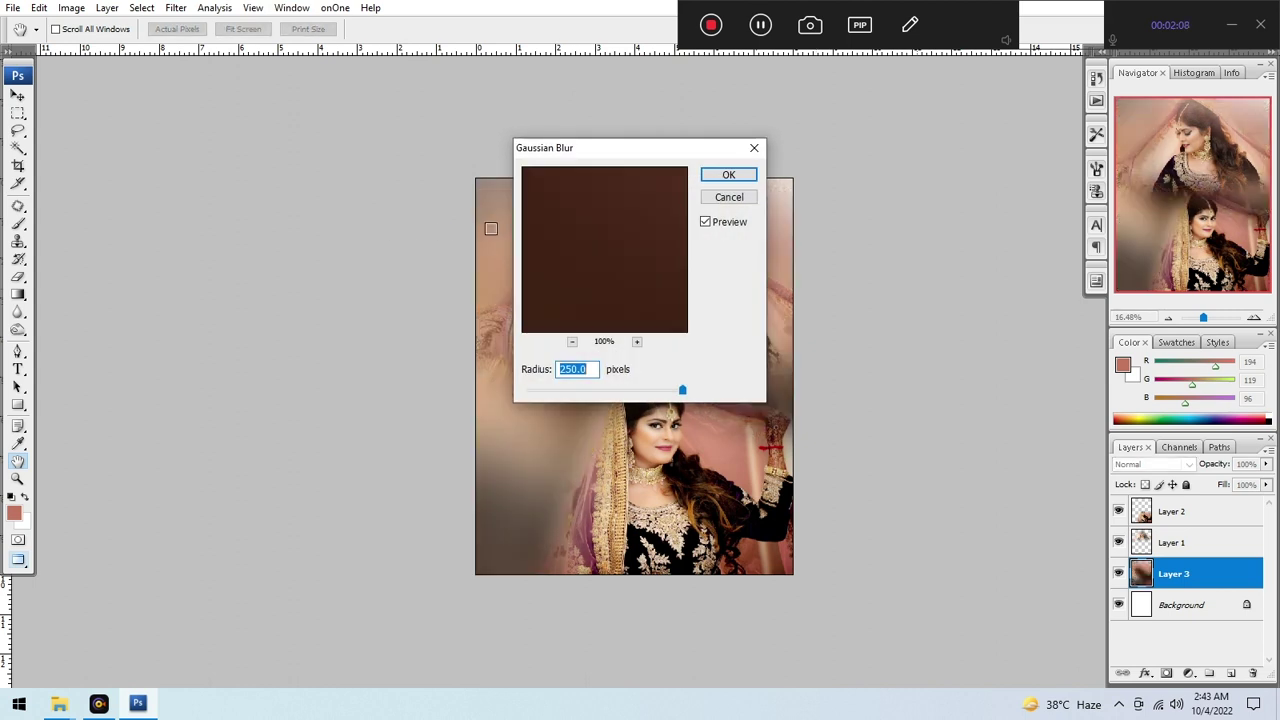
pyautogui.click(728, 176)
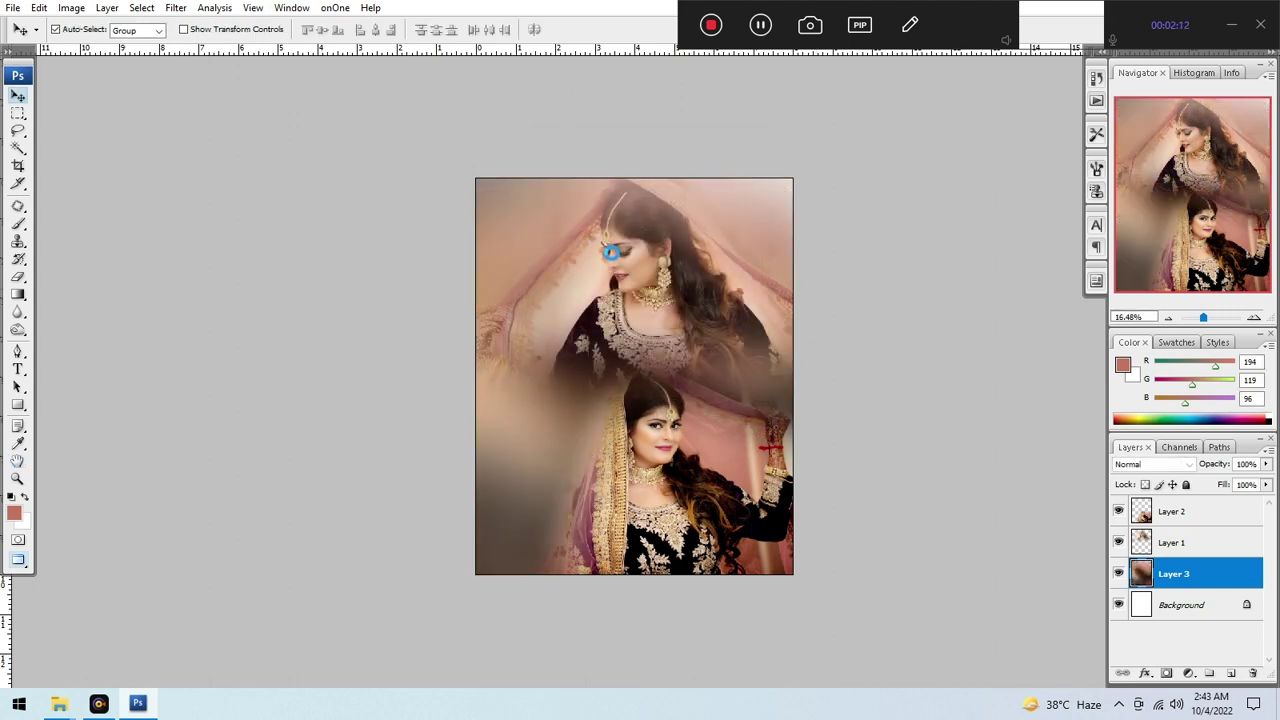
# Reduce the blurred background layer's opacity to 22%.
pyautogui.press('4')
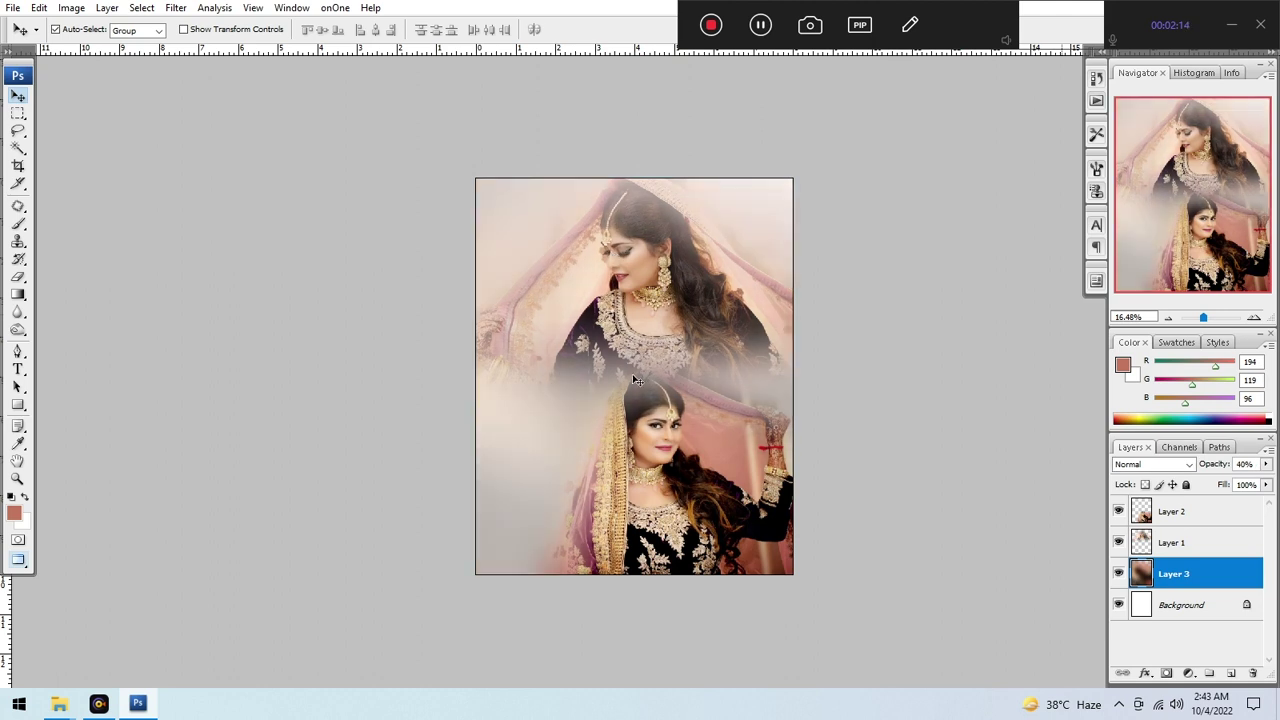
pyautogui.press('1')
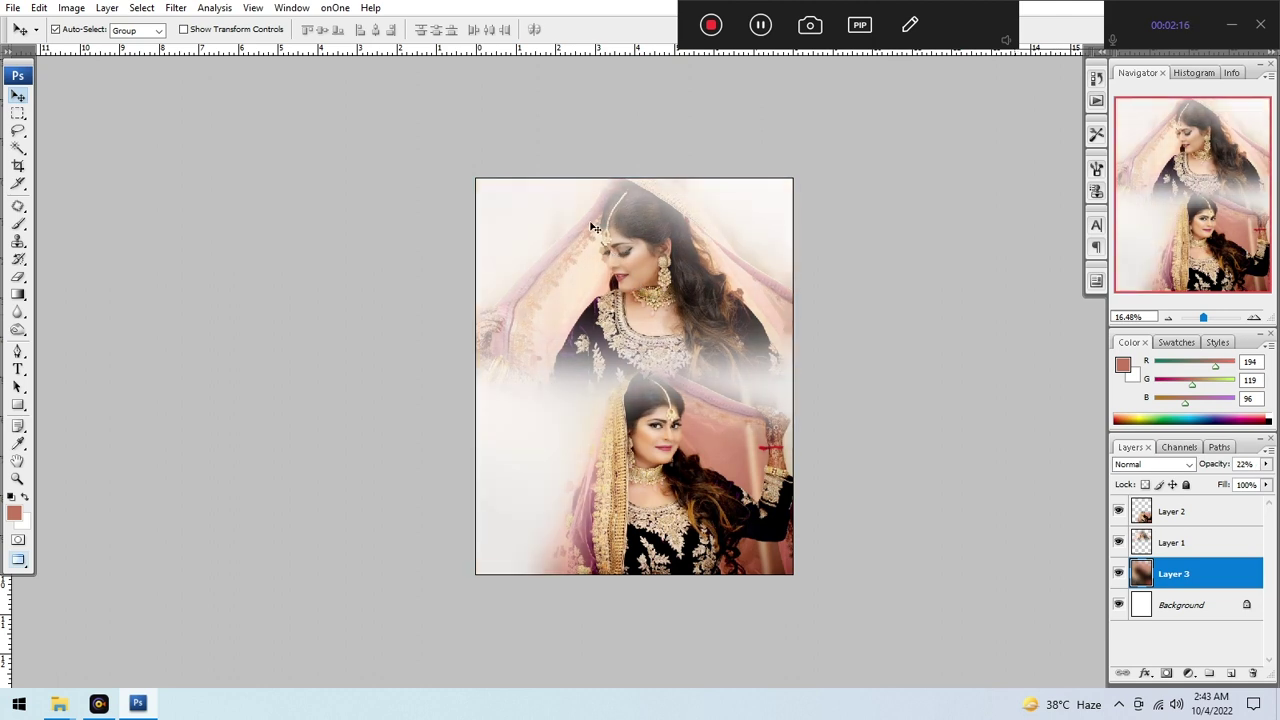
pyautogui.hscroll(1, 645, 262)
pyautogui.press('c')
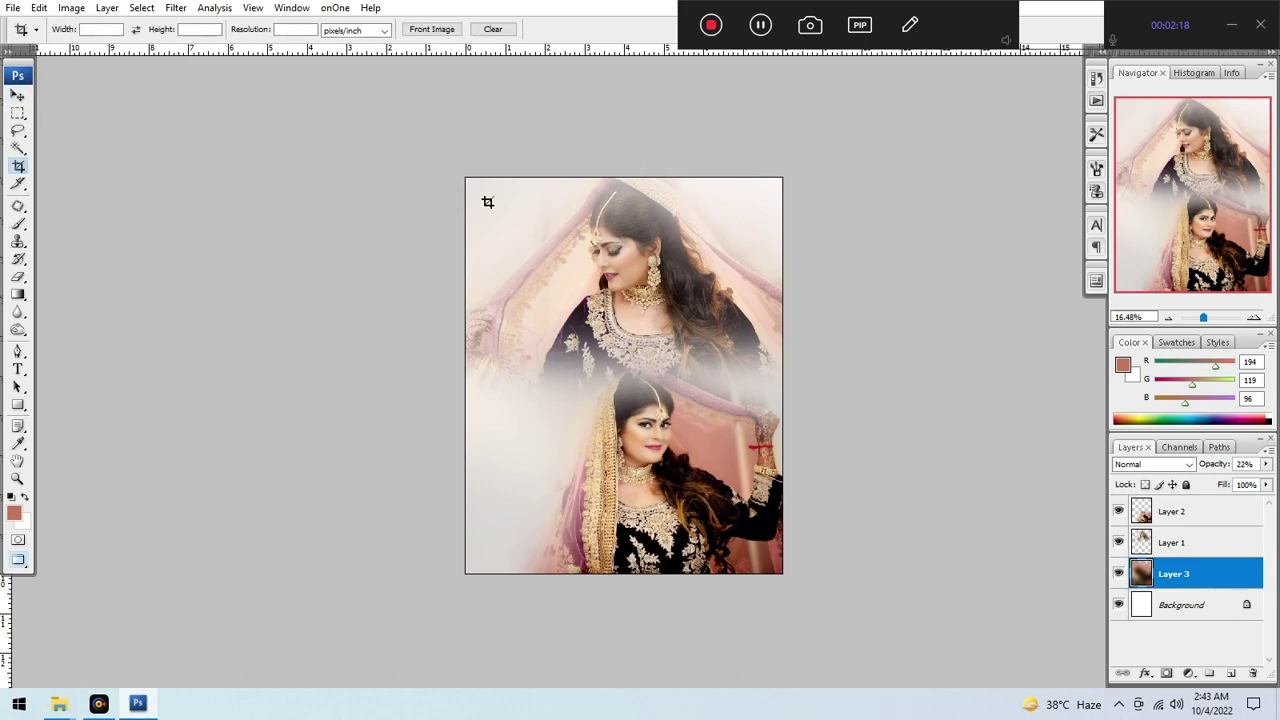
pyautogui.moveTo(573, 374); pyautogui.dragTo(579, 374)
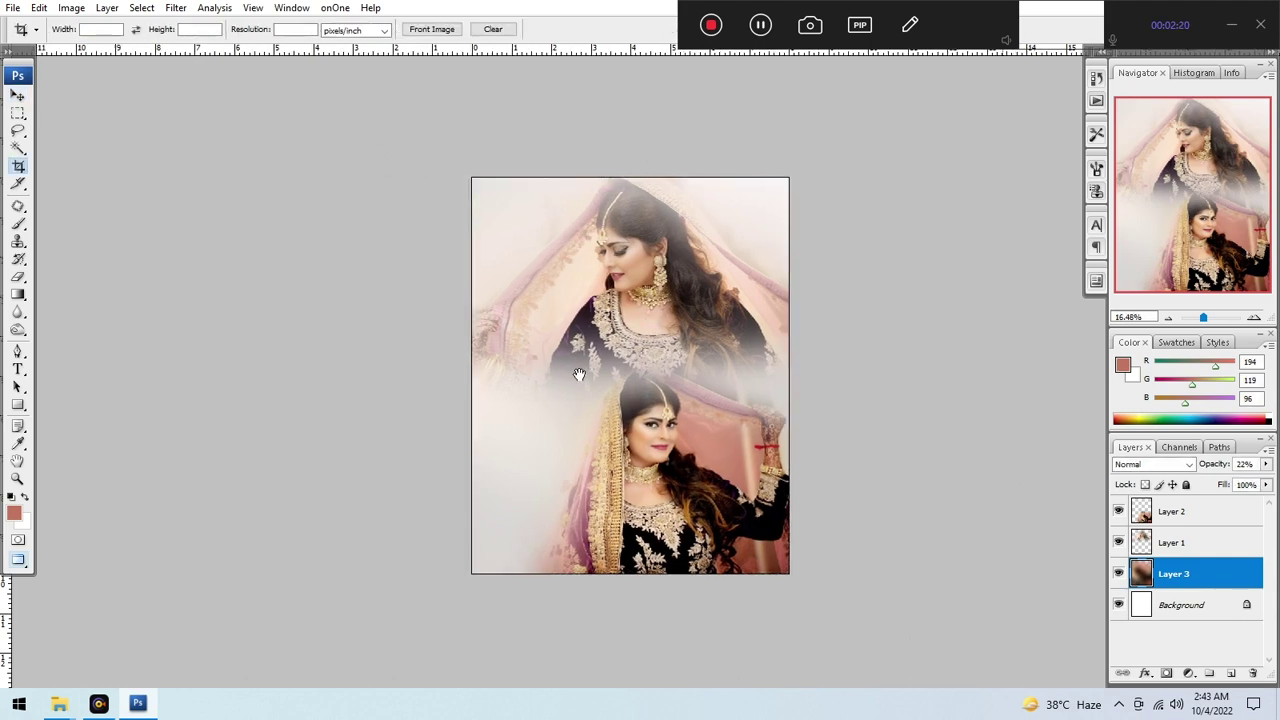
# Open 304244-Photo-Aug-25-11-13-41-PM-orig from File Explorer in Photoshop and select the bride's facial skin with the Magic Wand at tolerance 26.
pyautogui.click(140, 707)
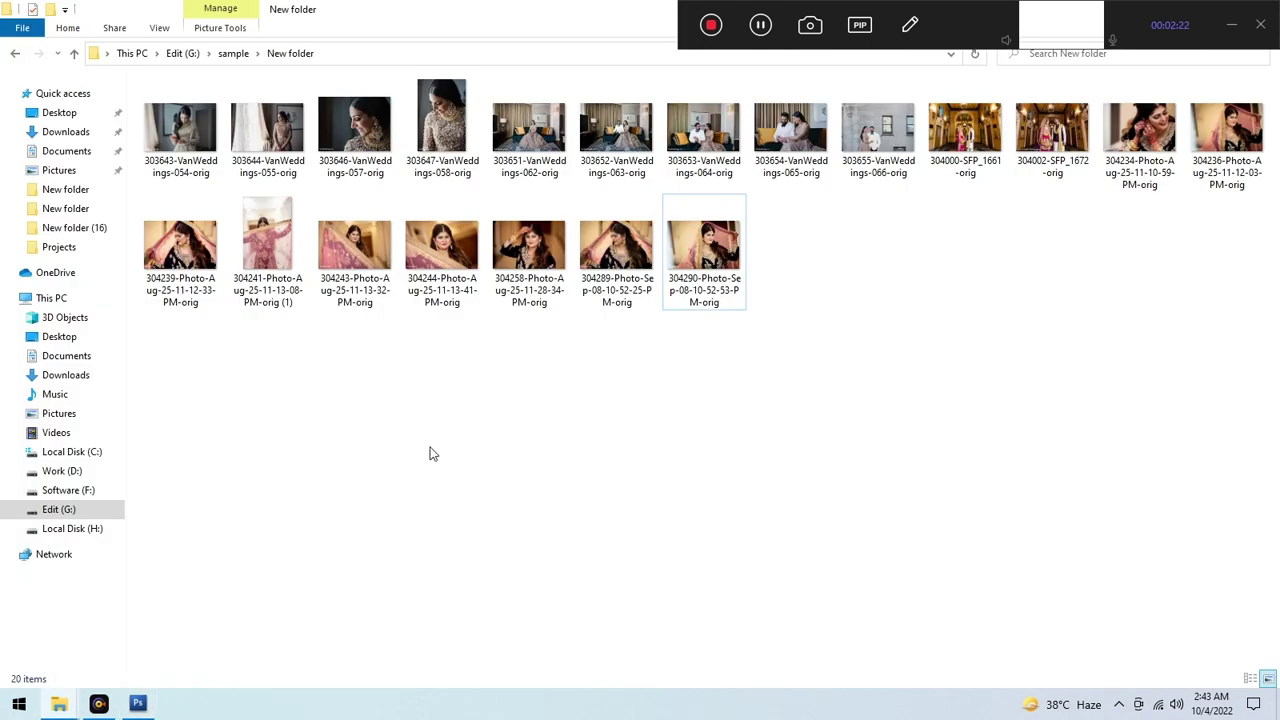
pyautogui.moveTo(454, 257); pyautogui.dragTo(594, 308)
pyautogui.press('w')
pyautogui.scroll(3, 636, 337)
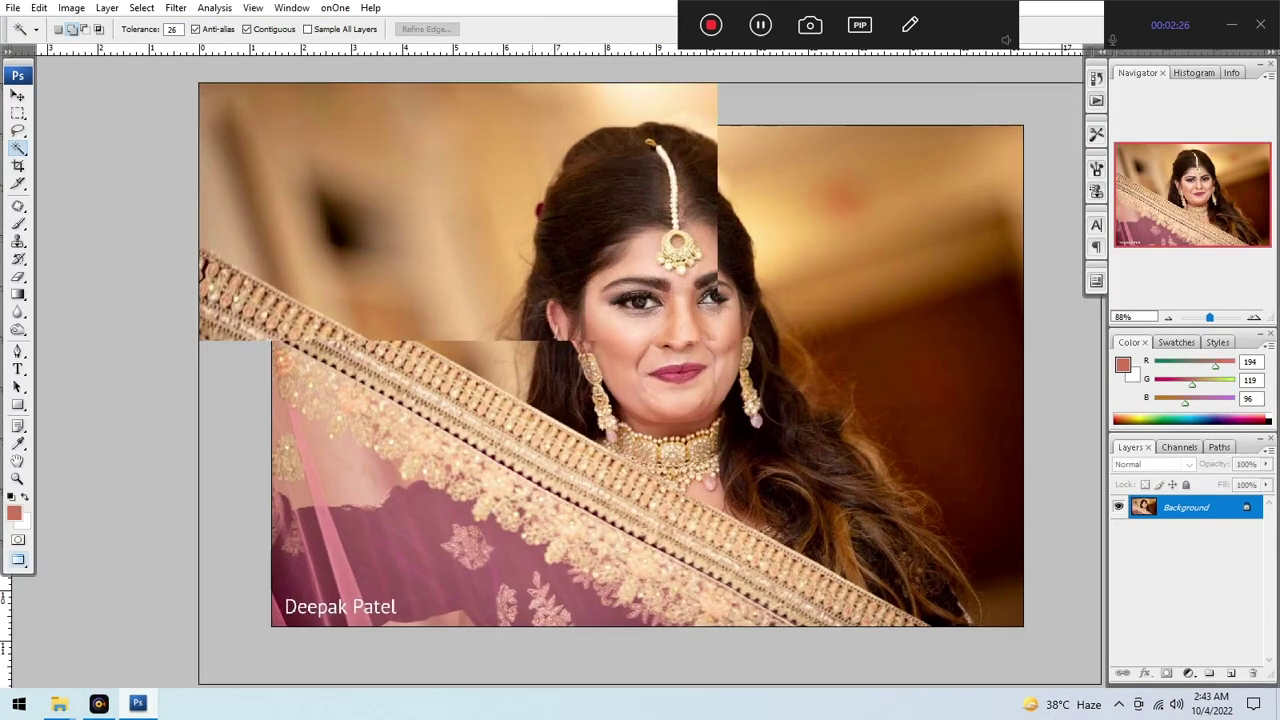
pyautogui.click(622, 347)
pyautogui.click(684, 406)
pyautogui.click(652, 262)
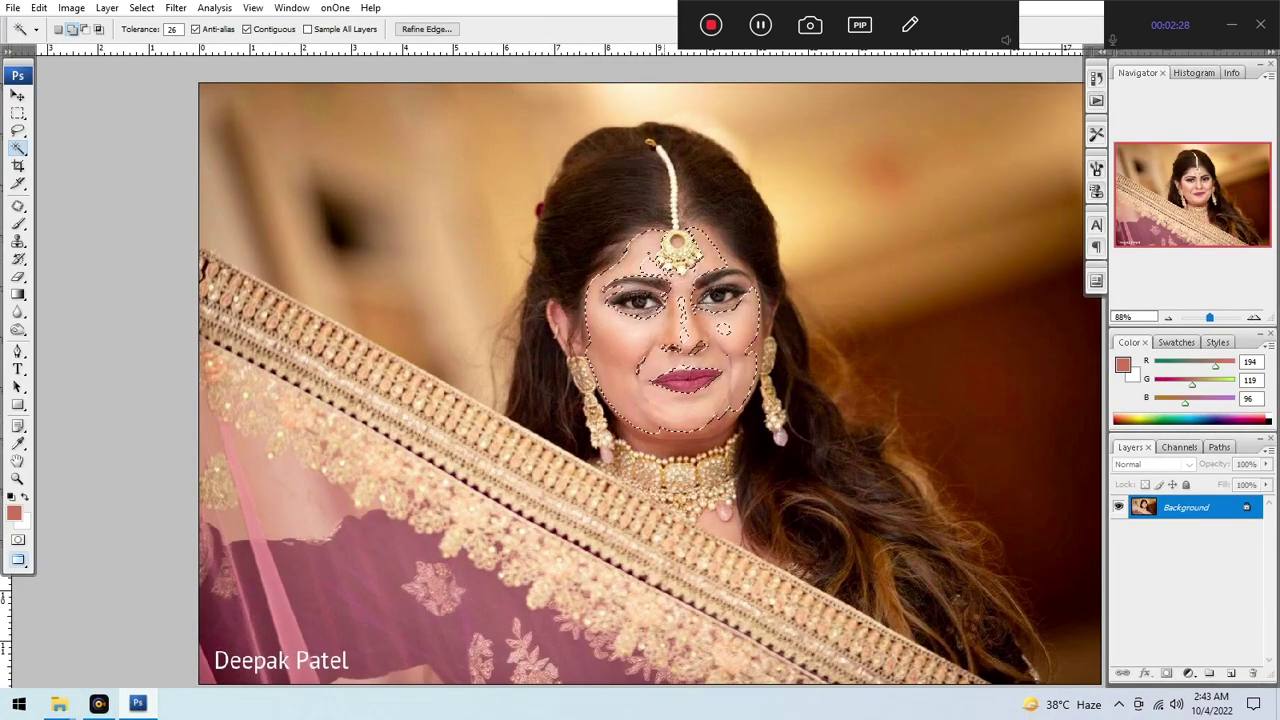
# Feather the face selection, repeat the last-used filter on it and undo that filter.
pyautogui.hotkey('ctrl', 'alt', 'd')
pyautogui.press('Return')
pyautogui.hotkey('ctrl', 'f')
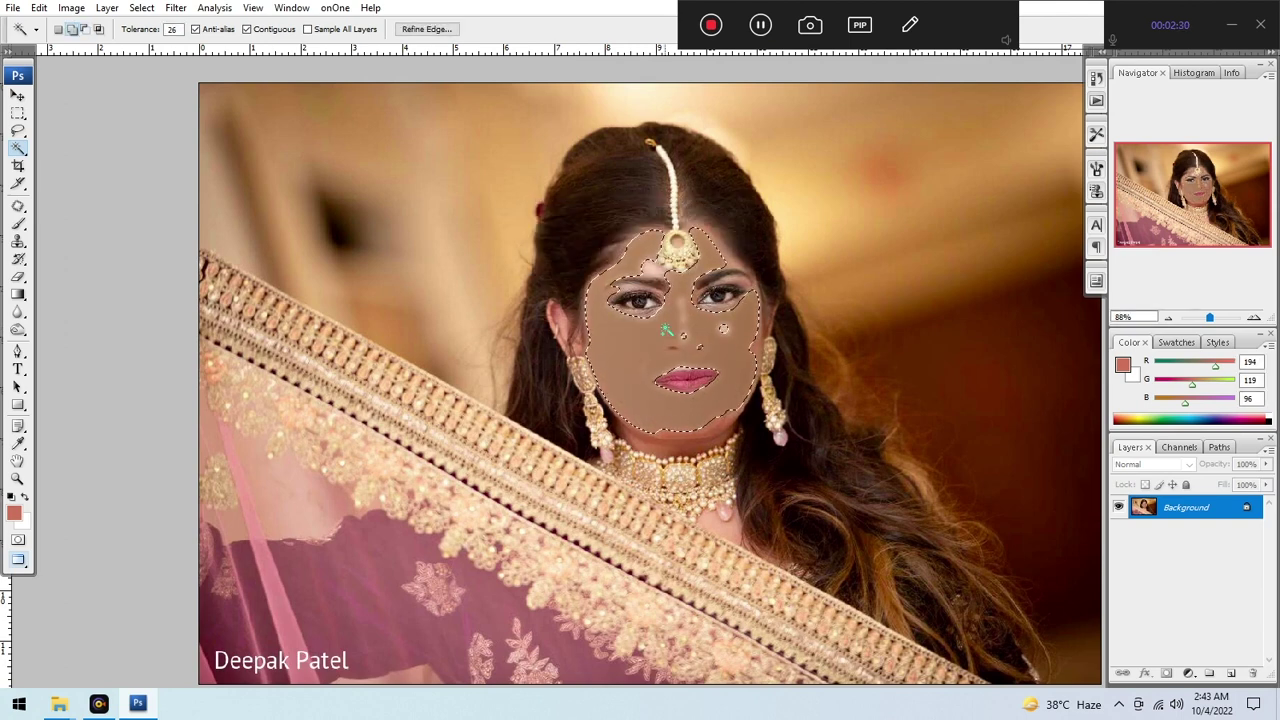
pyautogui.hotkey('ctrl', 'z')
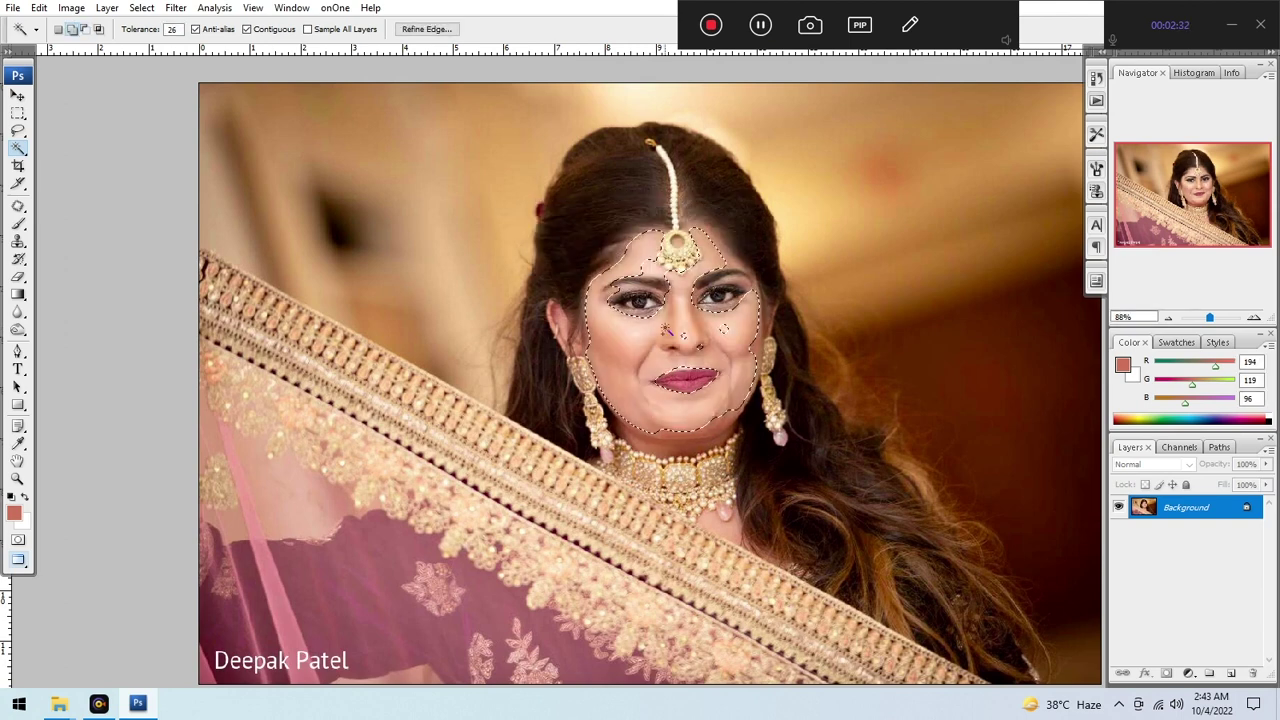
# Smooth the selected facial skin with the Imagenomic Portraiture filter.
pyautogui.click(175, 7)
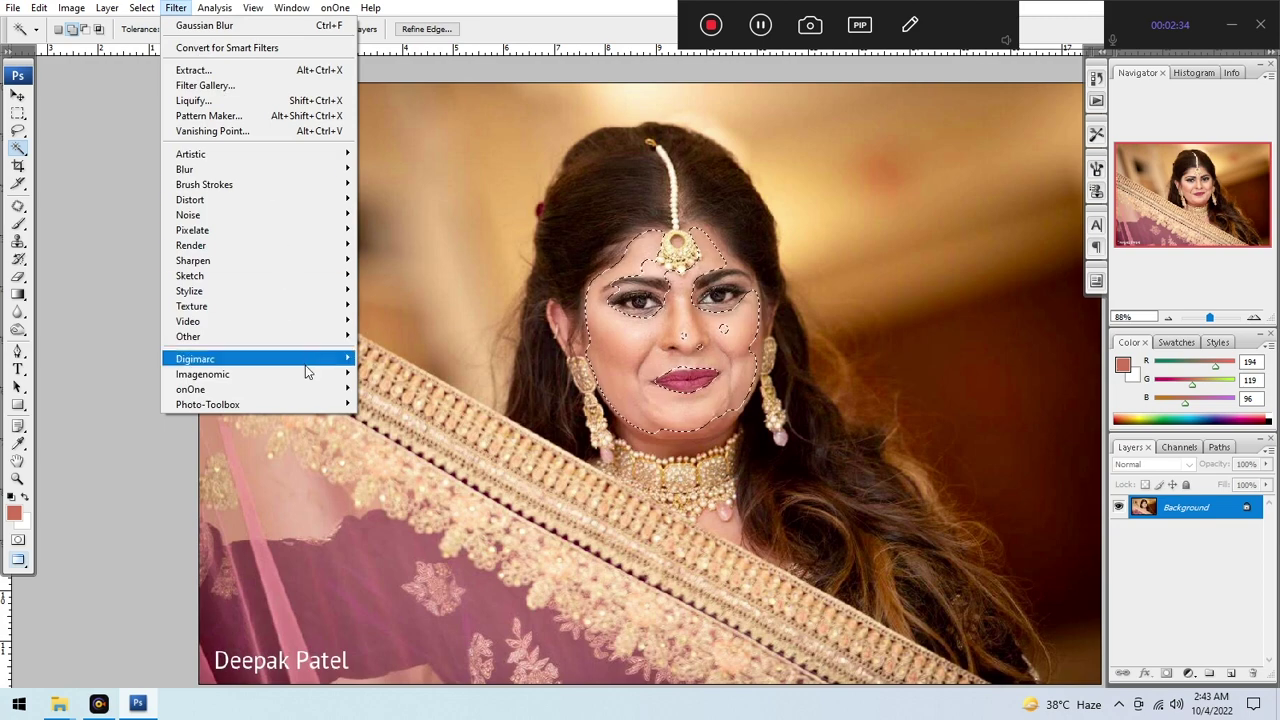
pyautogui.moveTo(340, 374)
pyautogui.click(390, 374)
pyautogui.press('Return')
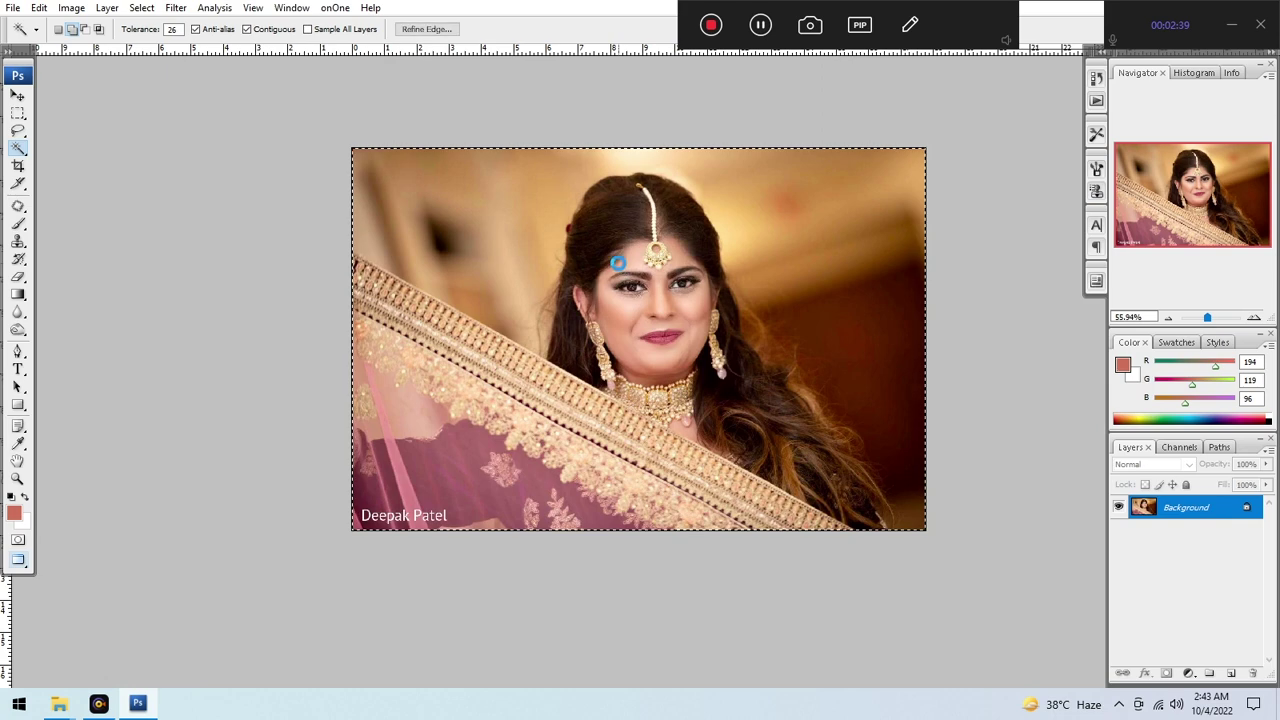
# Close the retouched photo, saving it as a progressive JPEG at Maximum quality 12.
pyautogui.hotkey('ctrl', 'w')
pyautogui.click(560, 278)
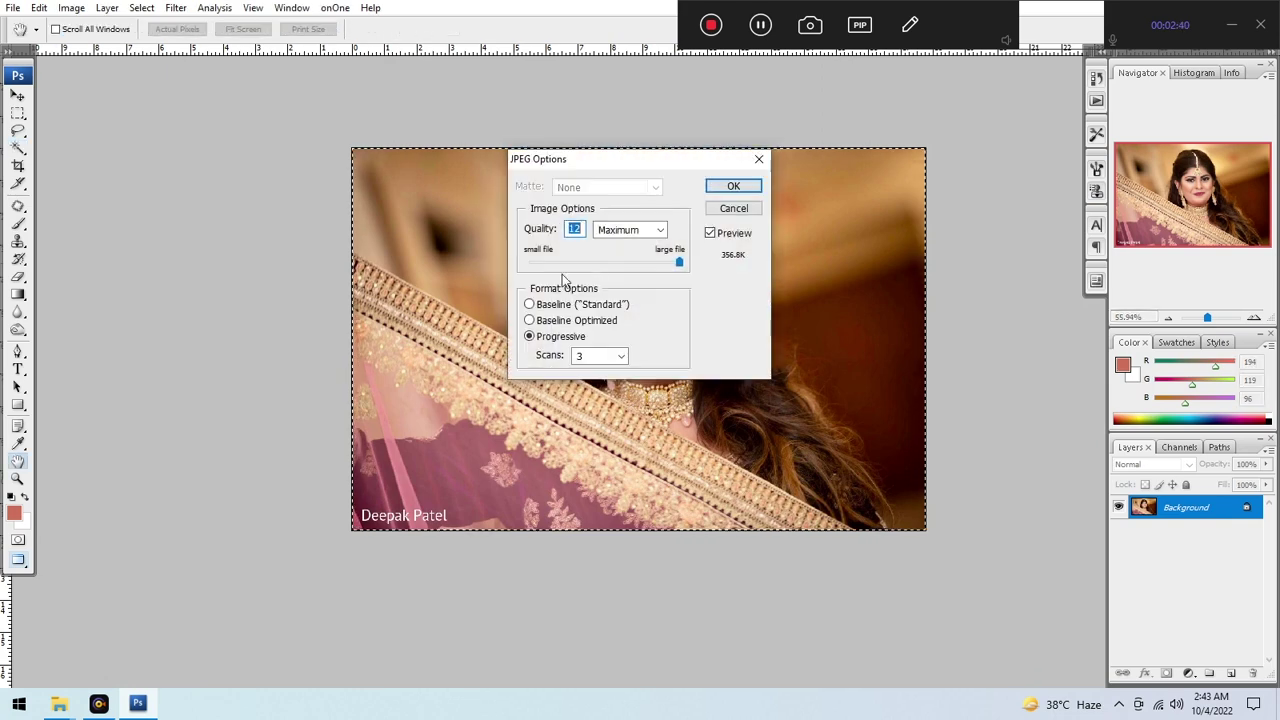
pyautogui.click(733, 186)
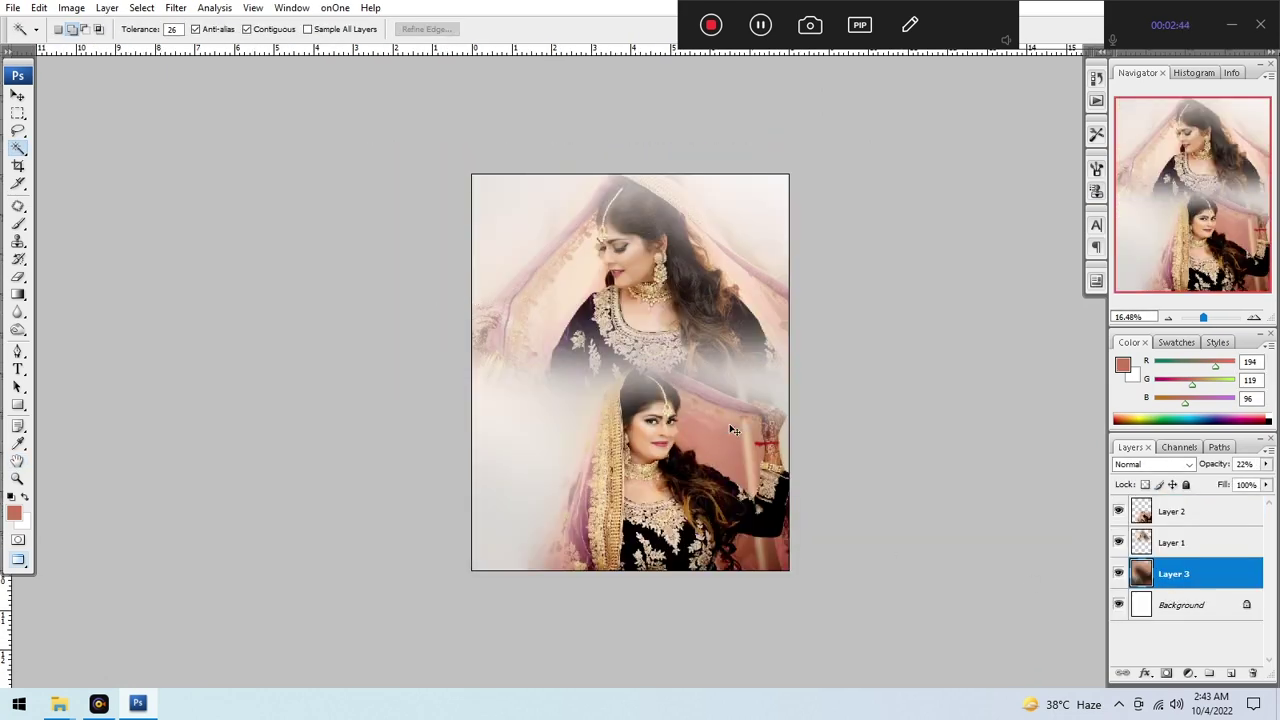
# Paste the copied photo into the album page, scale it to about 193% and position it in the page's lower-left corner.
pyautogui.hotkey('ctrl', 'v')
pyautogui.hotkey('ctrl', 't')
pyautogui.moveTo(679, 377); pyautogui.dragTo(545, 516)
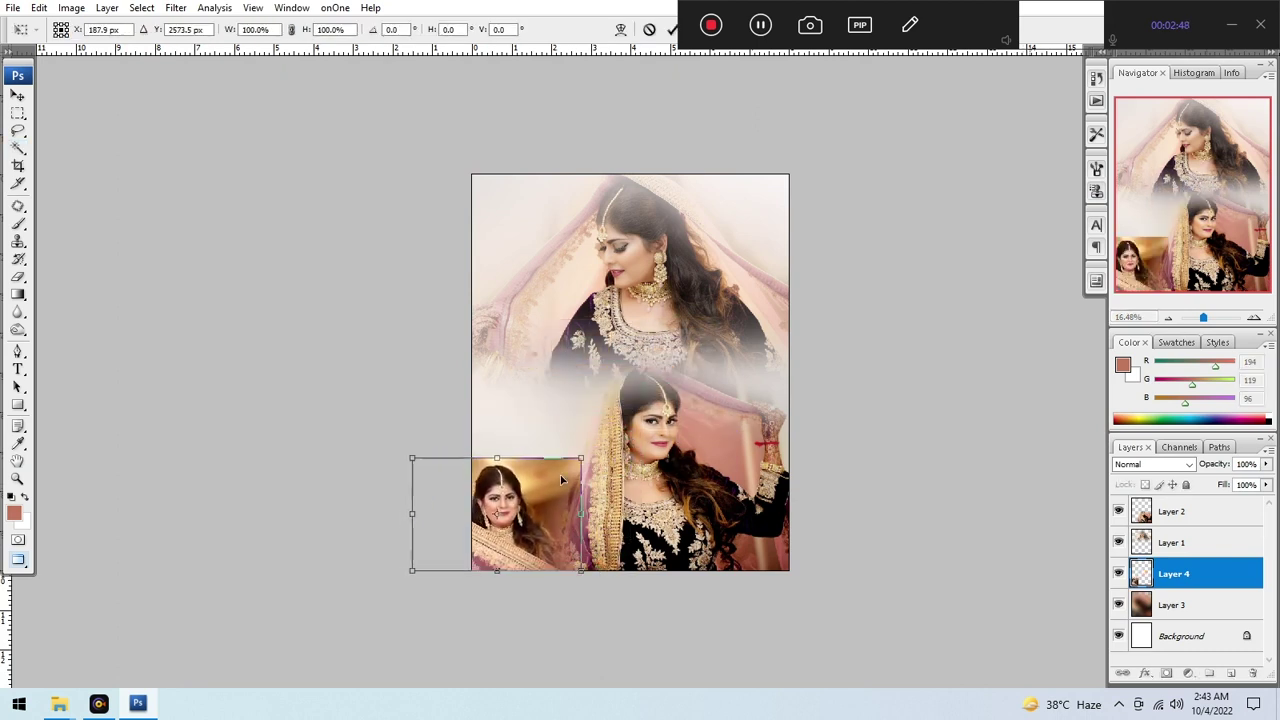
pyautogui.moveTo(581, 459); pyautogui.dragTo(740, 352)
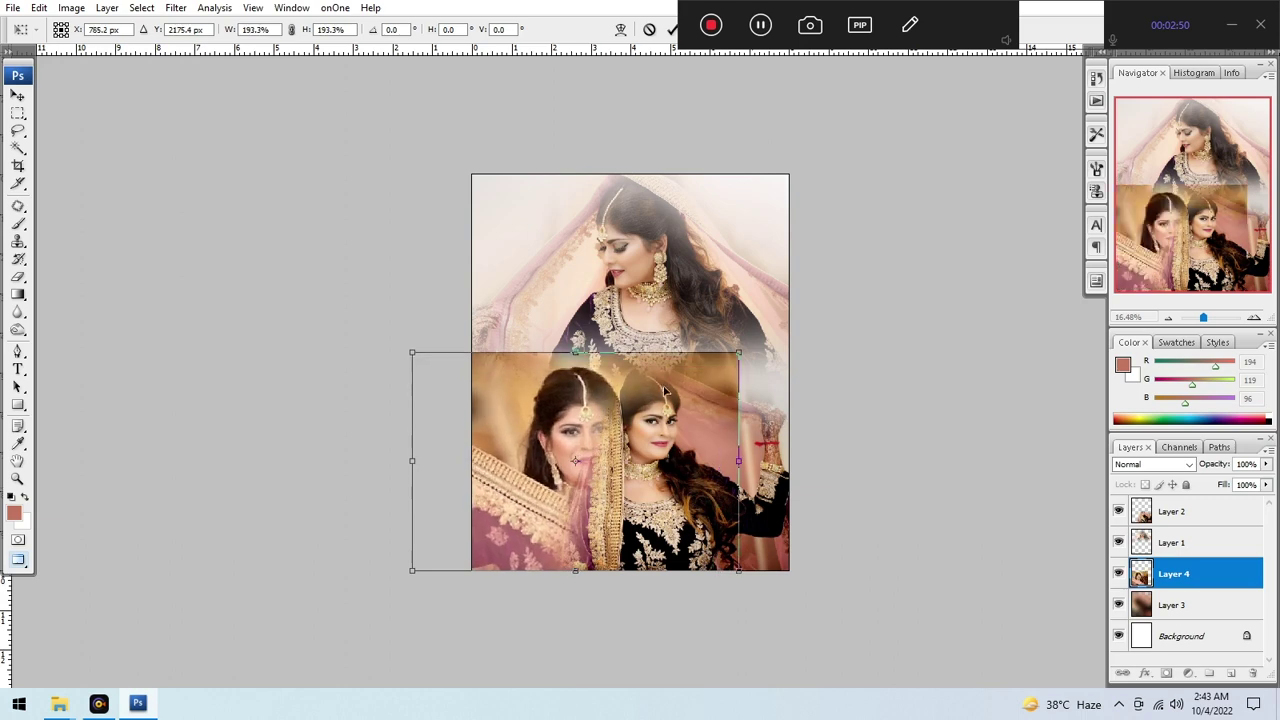
pyautogui.moveTo(658, 391); pyautogui.dragTo(614, 391)
pyautogui.press('Return')
# Erase the top and right edges of the newly pasted photo with the soft 1300-pixel eraser to blend it with the others.
pyautogui.press('e')
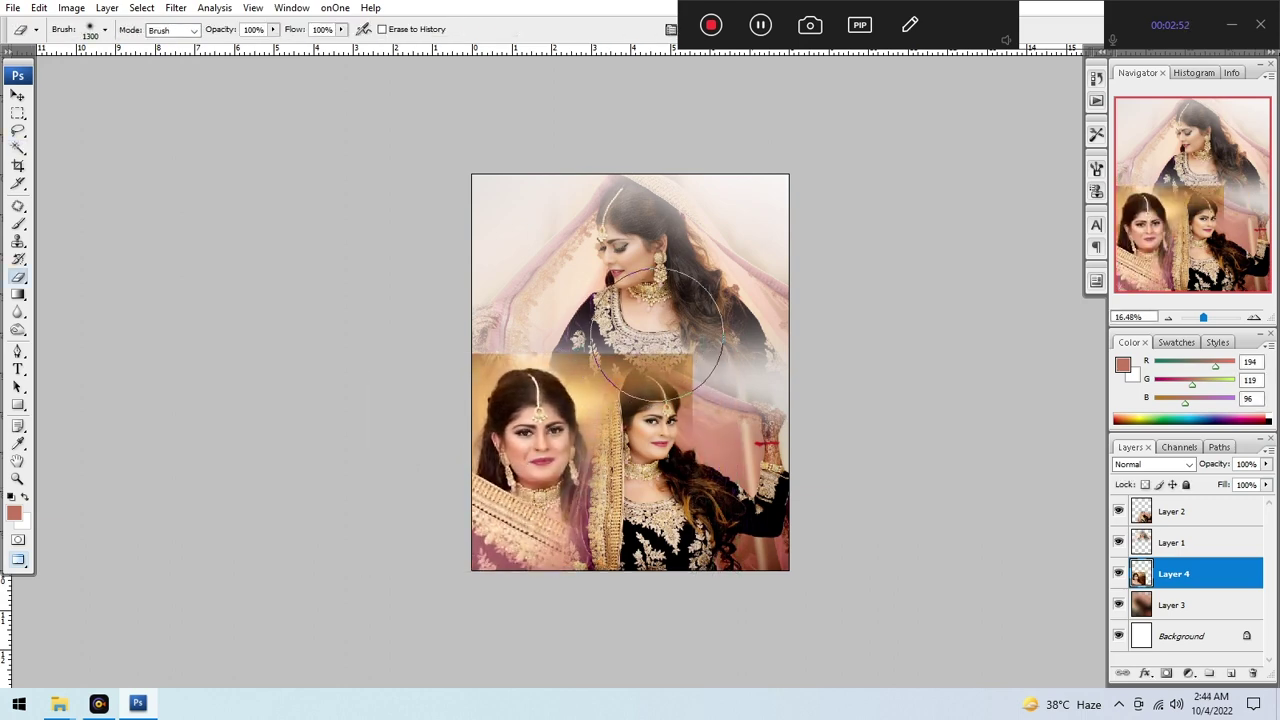
pyautogui.scroll(2, 621, 323)
pyautogui.moveTo(622, 324)
pyautogui.mouseDown()
pyautogui.moveTo(651, 334)
pyautogui.moveTo(594, 304)
pyautogui.moveTo(652, 339)
pyautogui.moveTo(700, 395)
pyautogui.mouseUp()
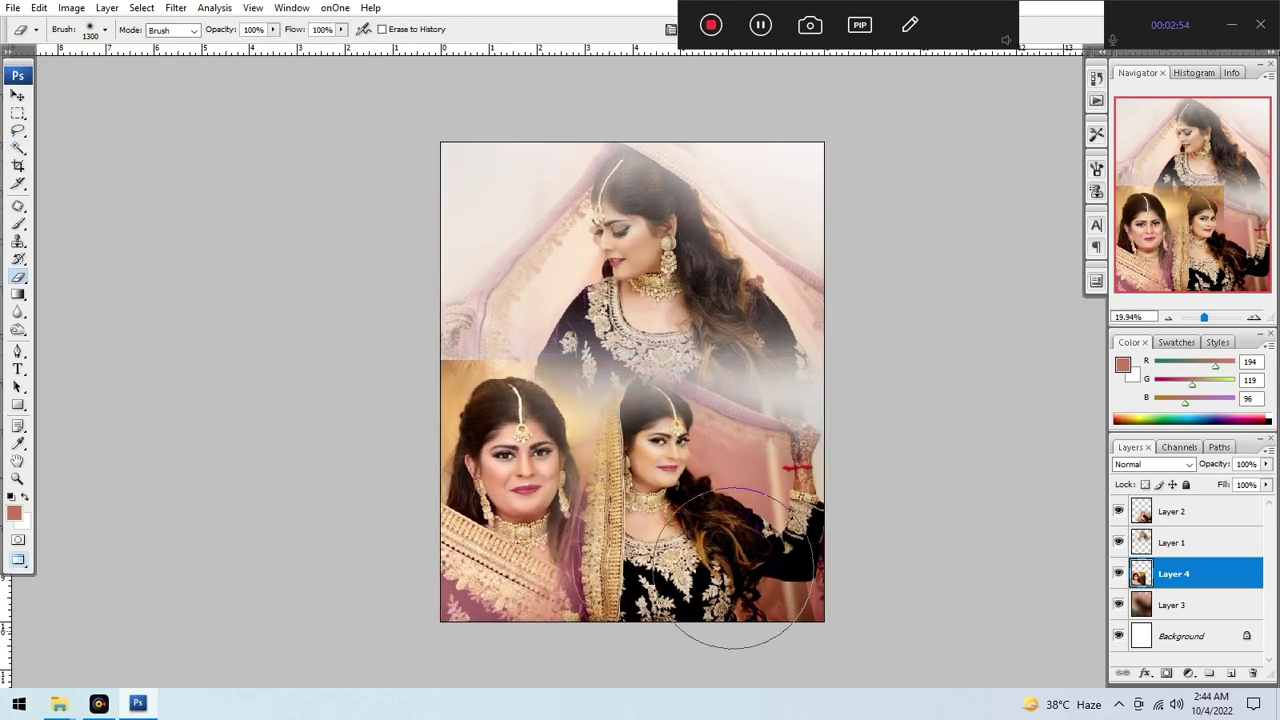
pyautogui.moveTo(650, 328)
pyautogui.mouseDown()
pyautogui.moveTo(552, 279)
pyautogui.moveTo(413, 294)
pyautogui.mouseUp()
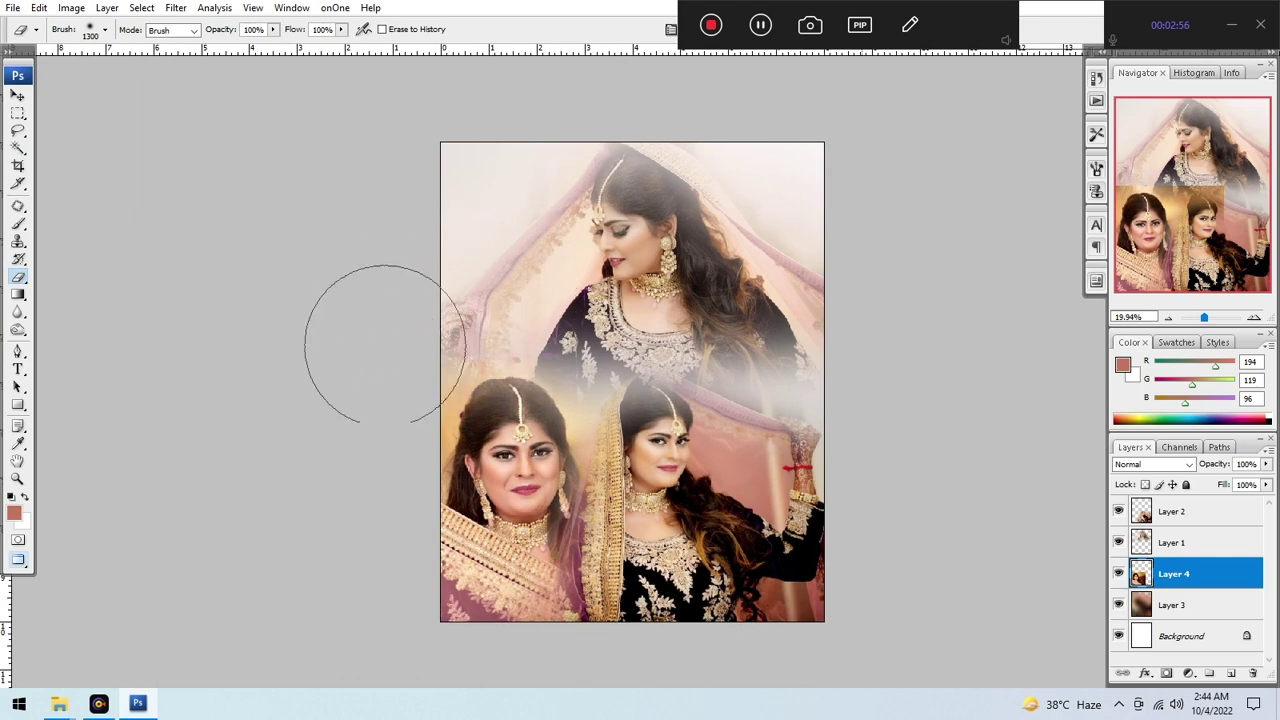
pyautogui.moveTo(385, 345)
pyautogui.mouseDown()
pyautogui.moveTo(354, 494)
pyautogui.moveTo(366, 353)
pyautogui.moveTo(412, 271)
pyautogui.mouseUp()
pyautogui.moveTo(550, 258); pyautogui.dragTo(786, 329)
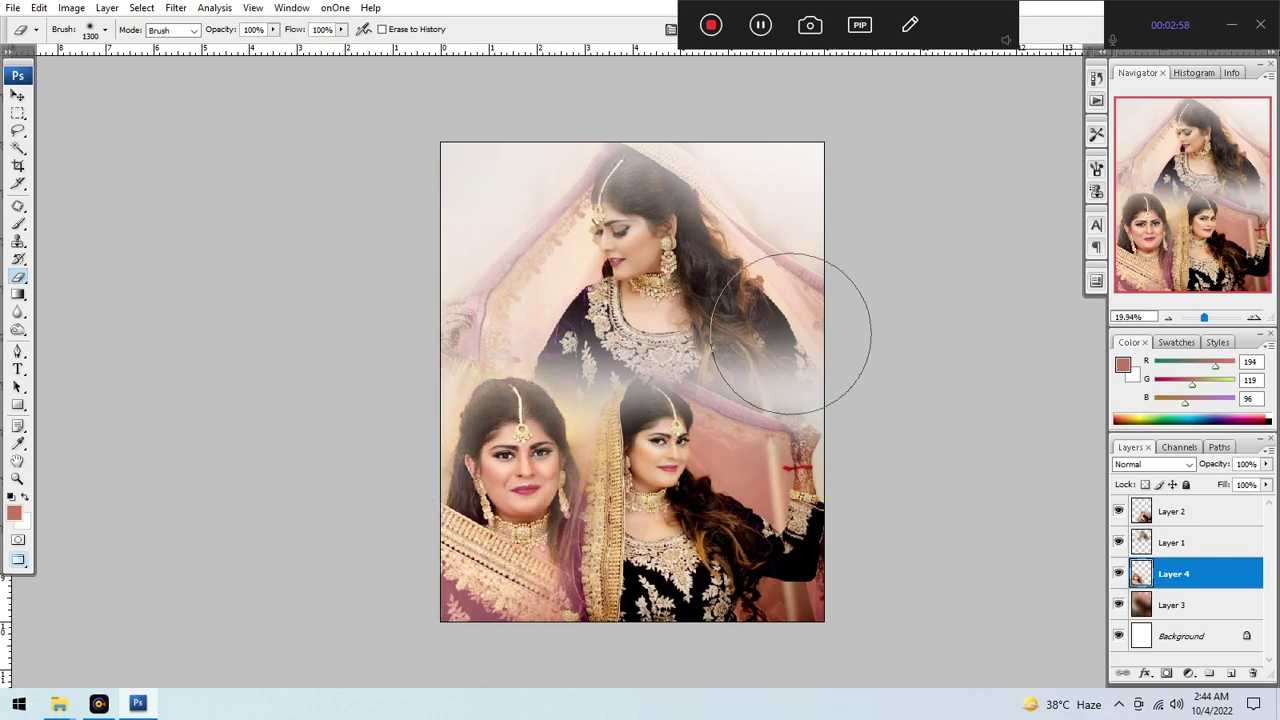
pyautogui.scroll(-1, 645, 320)
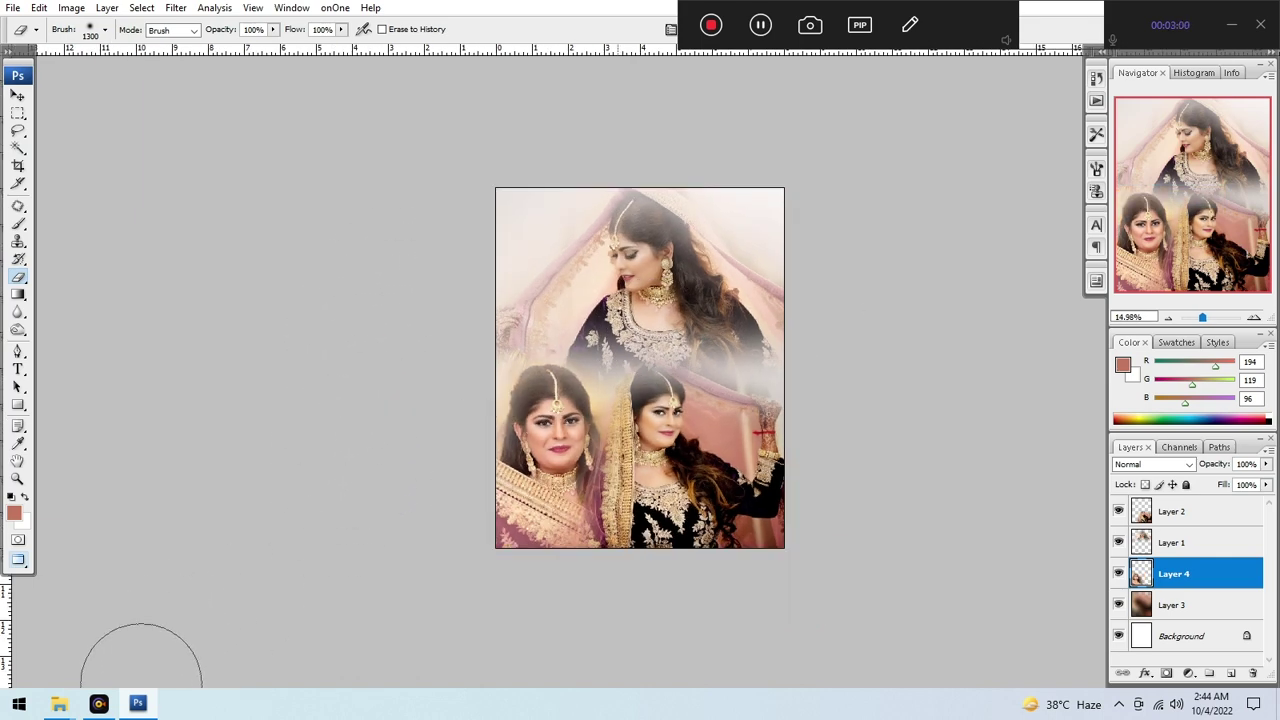
# Open 304234-Photo-Aug-25-11-10-59-PM-orig from the sample folder in Photoshop.
pyautogui.click(138, 705)
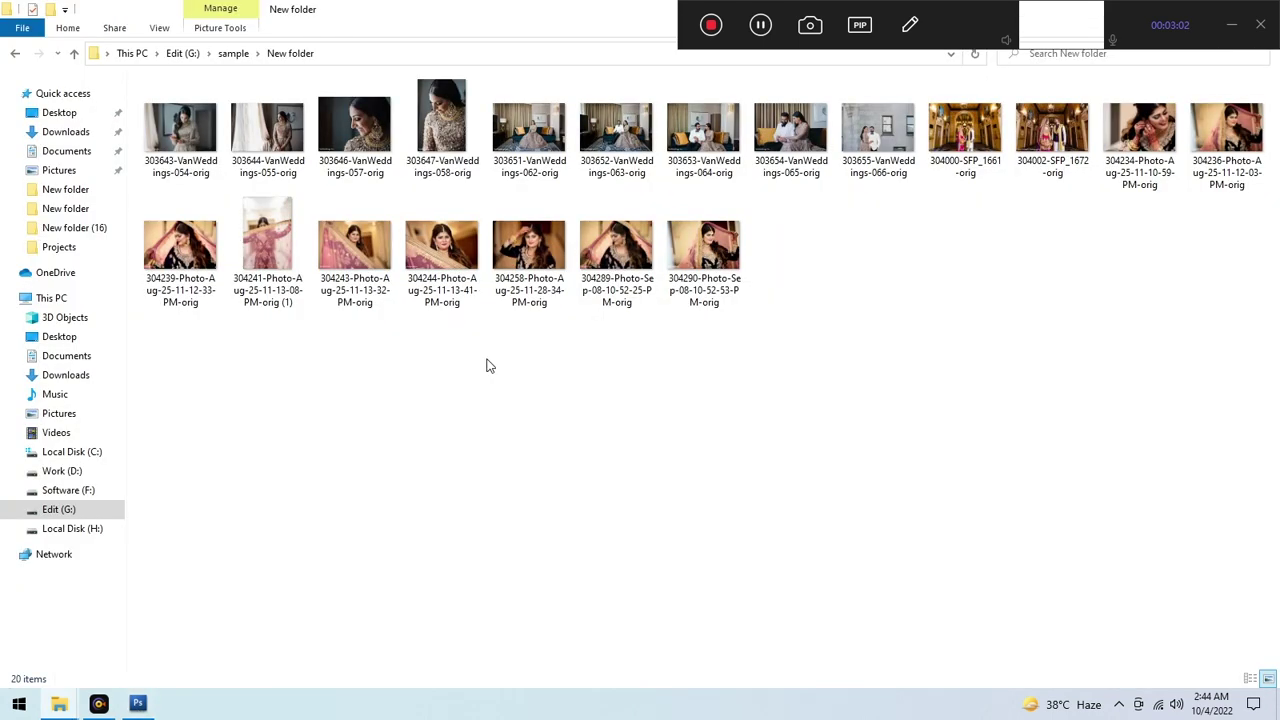
pyautogui.click(625, 243)
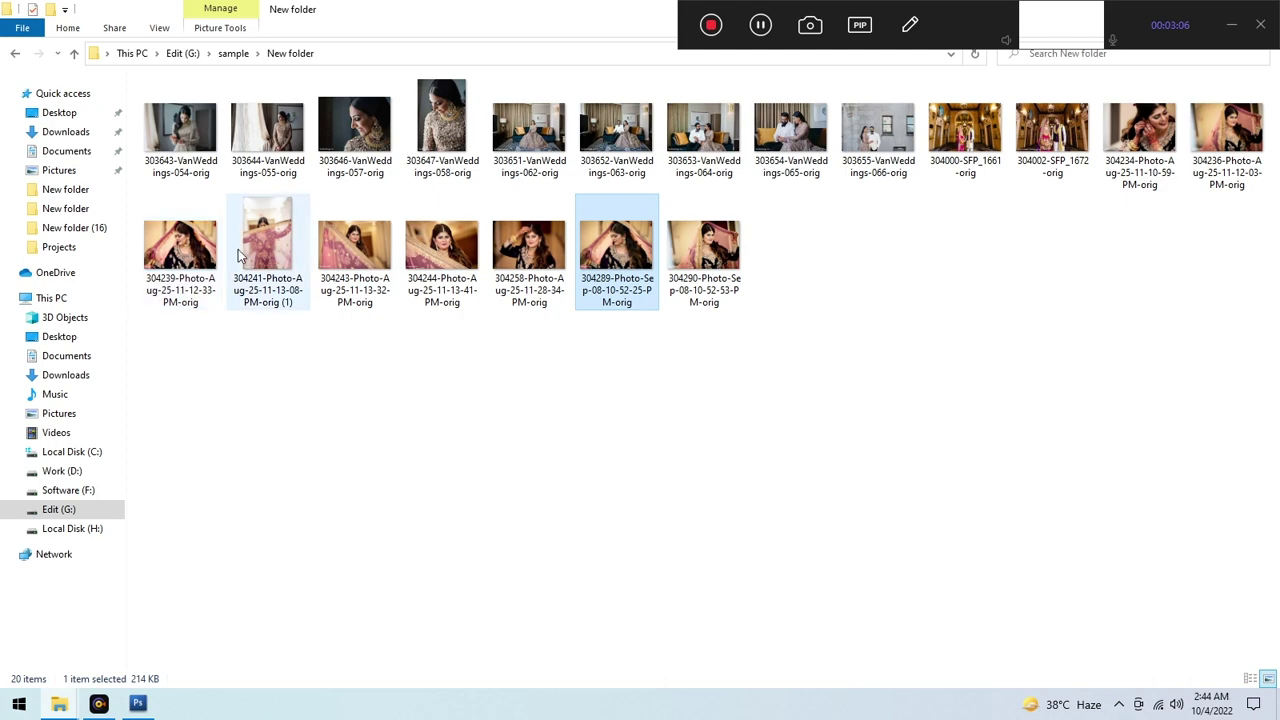
pyautogui.click(1147, 139)
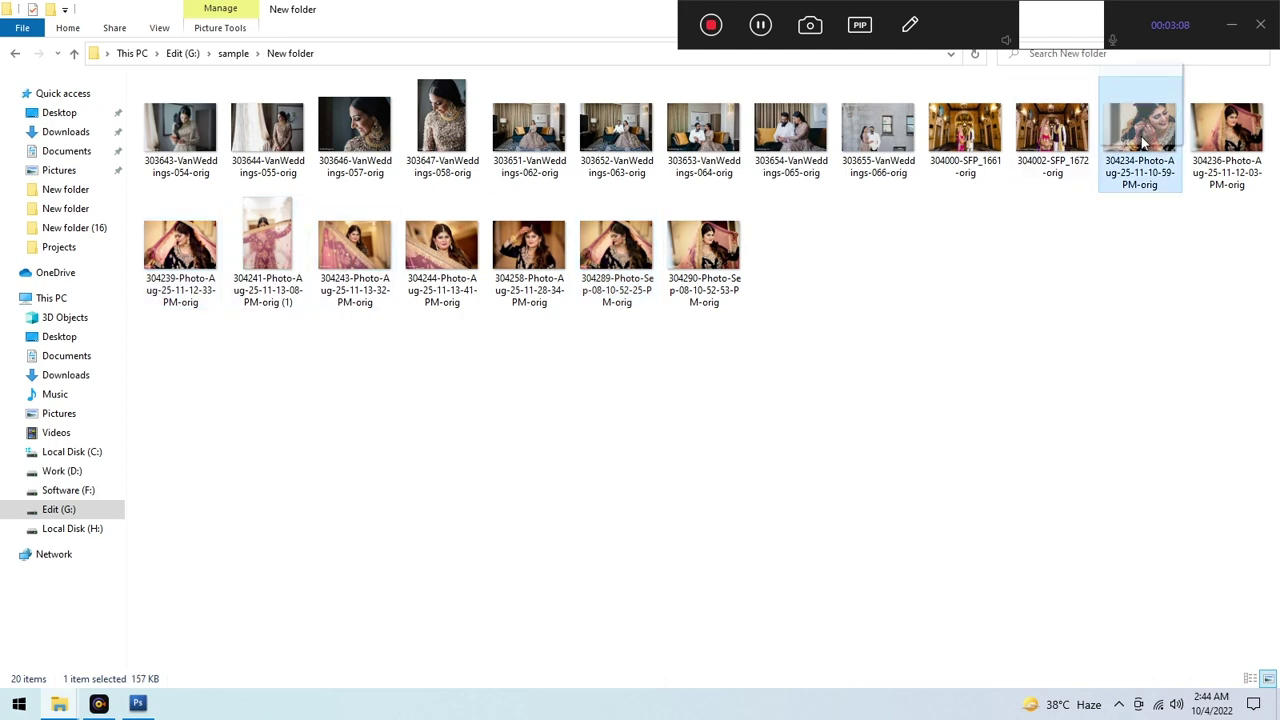
pyautogui.moveTo(1143, 143); pyautogui.dragTo(335, 525)
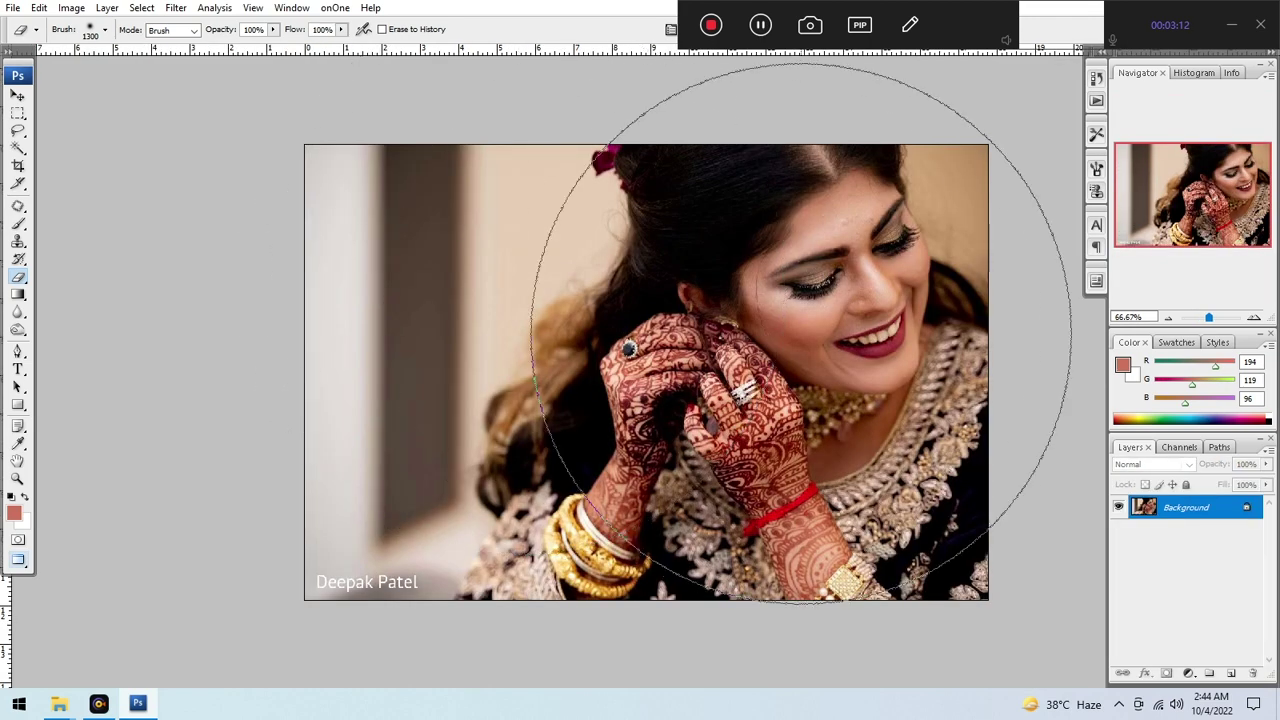
# Select the skin of the bride's face and neck with the Magic Wand at tolerance 26, adding each unselected skin area.
pyautogui.press('w')
pyautogui.scroll(5, 855, 226)
pyautogui.click(856, 229)
pyautogui.click(872, 298)
pyautogui.click(805, 372)
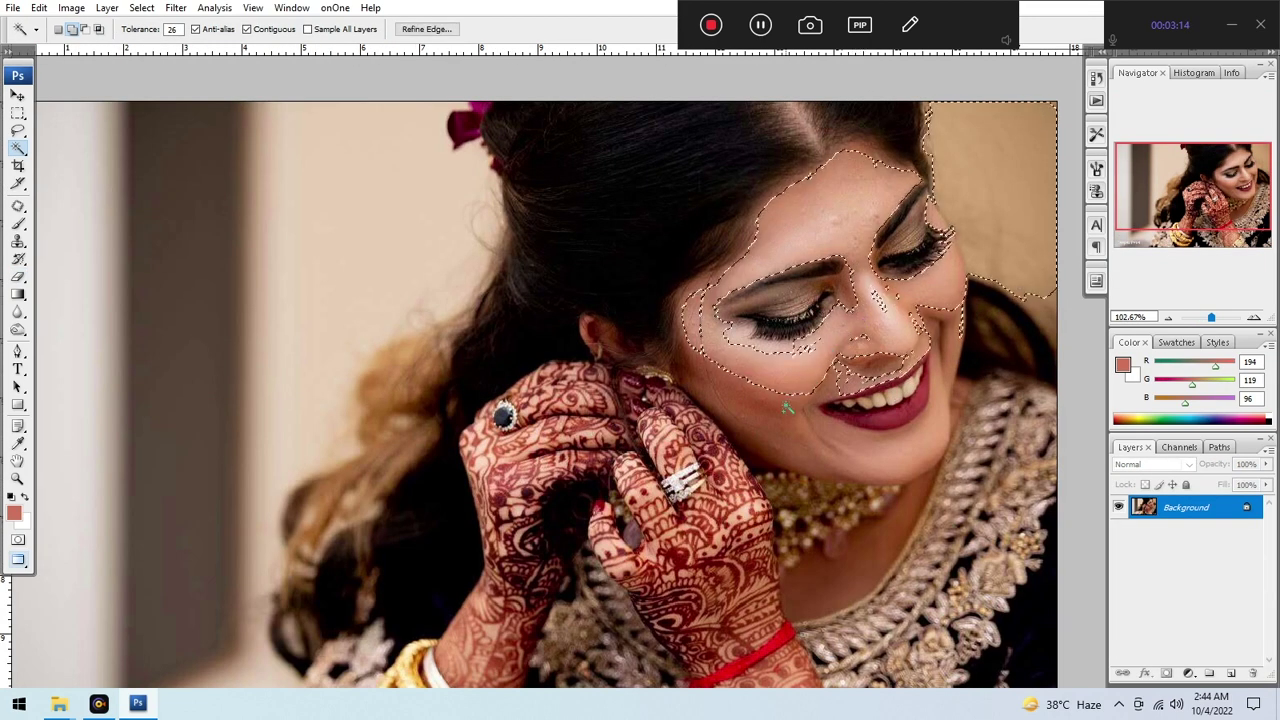
pyautogui.click(900, 438)
pyautogui.click(938, 402)
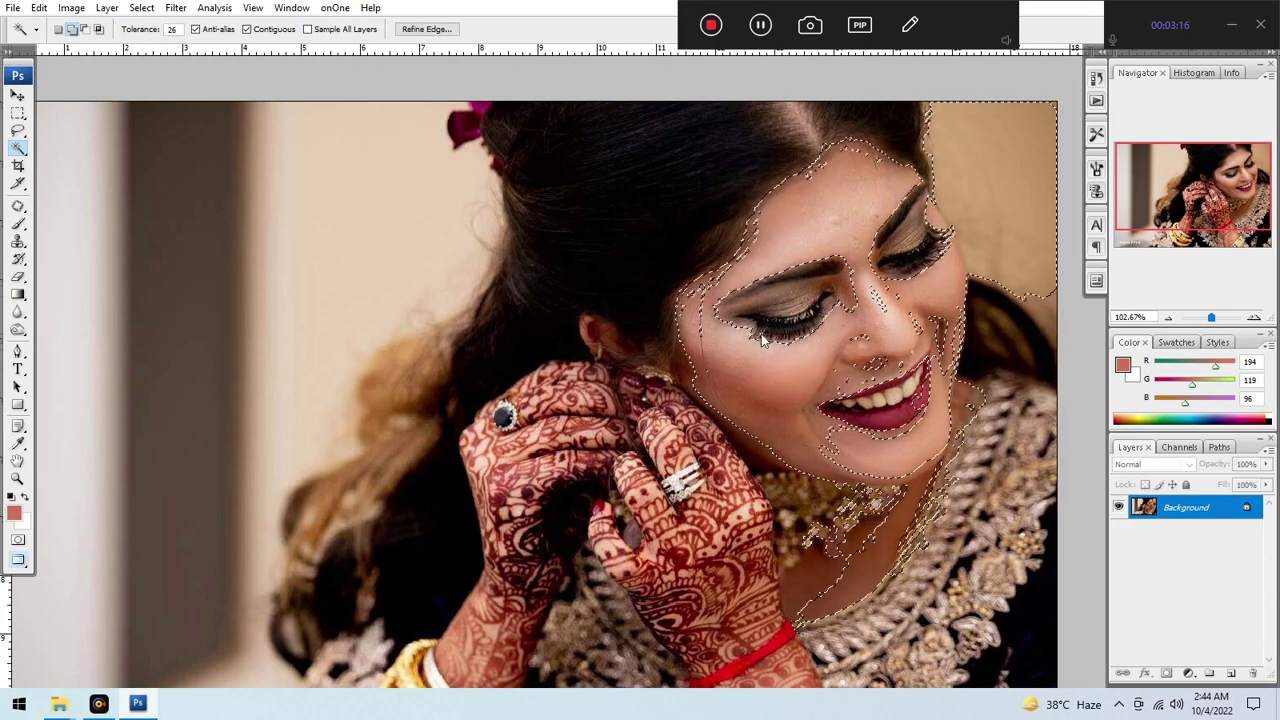
# Feather the skin selection, smooth the skin inside it, and deselect.
pyautogui.hotkey('alt', 'ctrl', 'd')
pyautogui.press('Return')
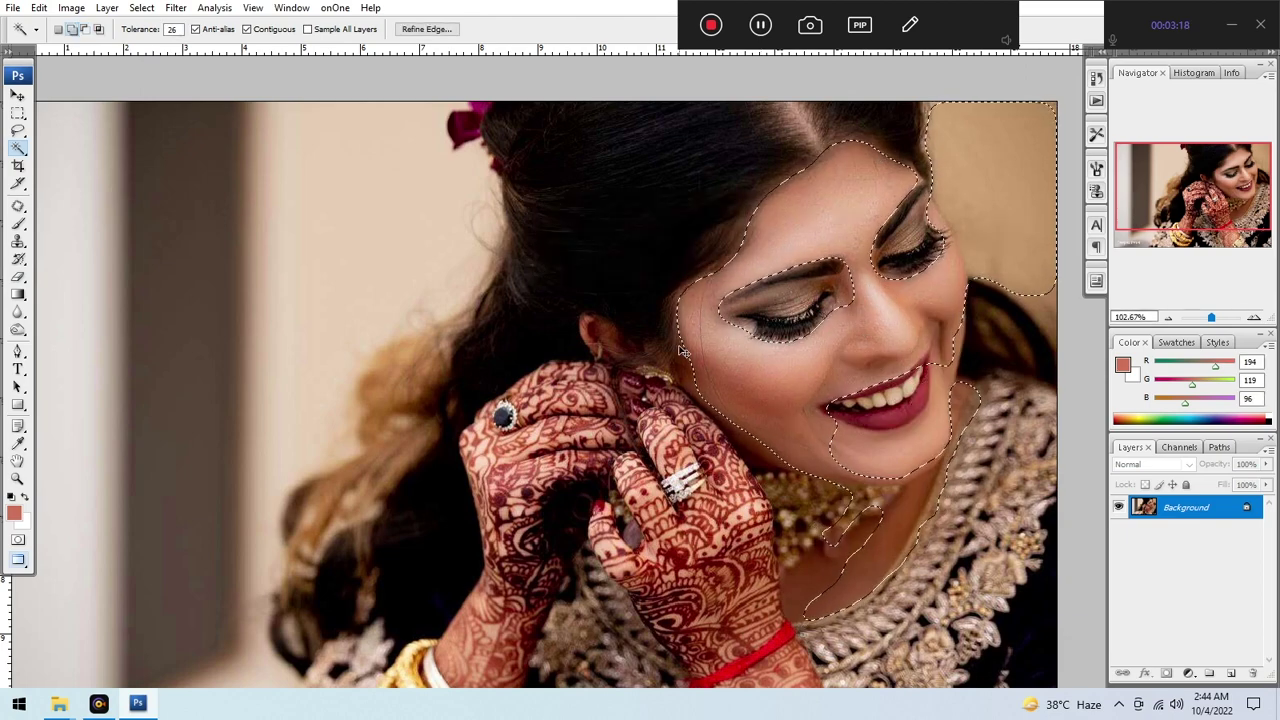
pyautogui.hotkey('ctrl', 'd')
pyautogui.hotkey('ctrl', '0')
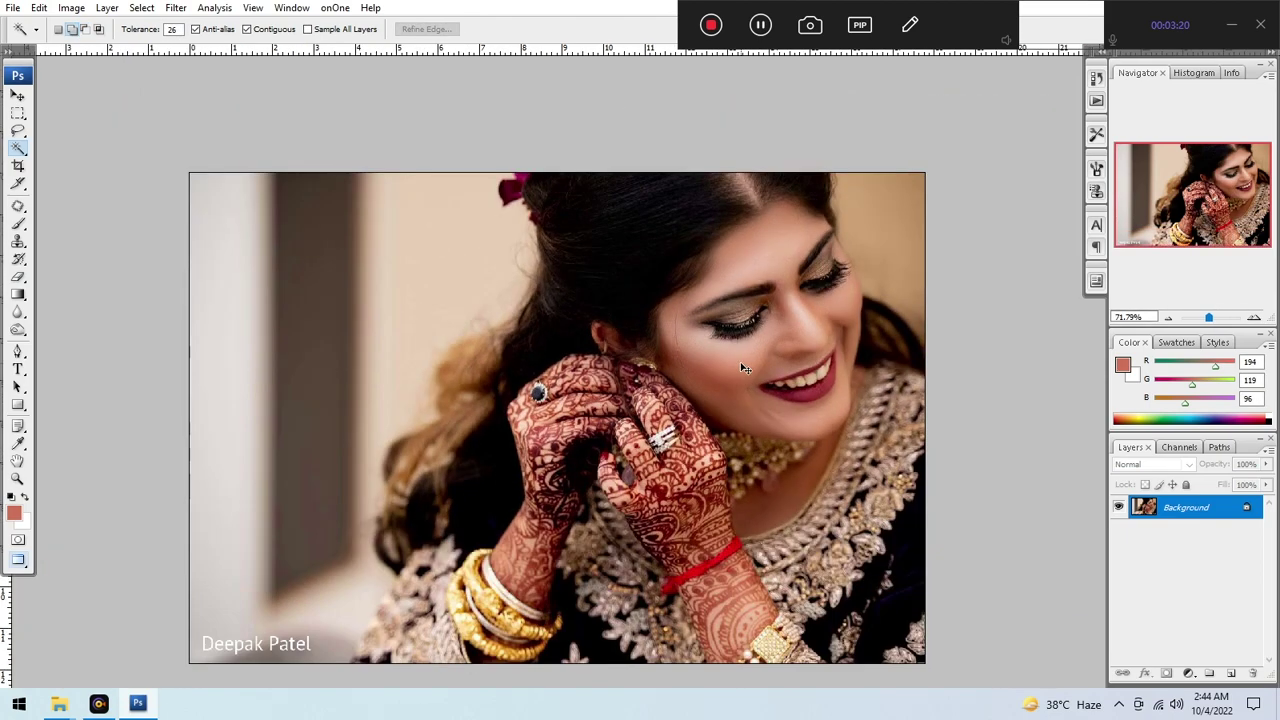
# Brighten the whole photo with Curves by raising the curve's midpoint slightly.
pyautogui.hotkey('ctrl', 'm')
pyautogui.moveTo(628, 283); pyautogui.dragTo(628, 264)
pyautogui.press('Return')
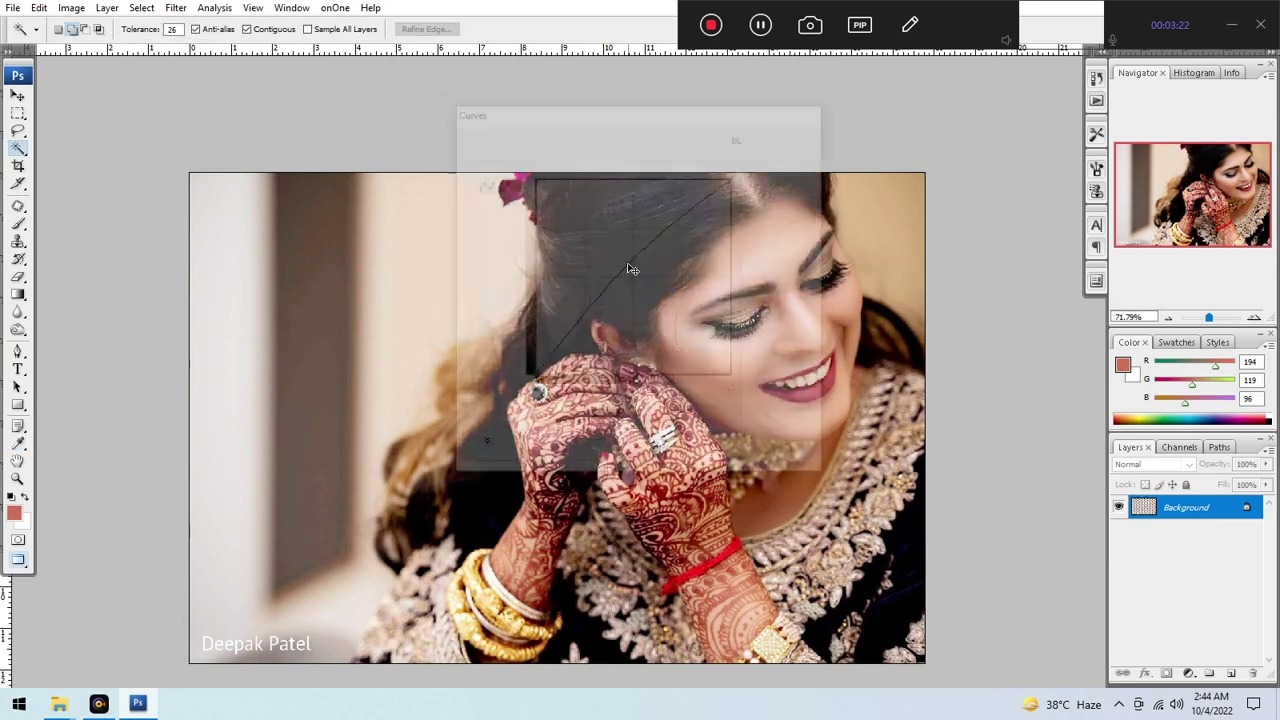
# Close the retouched photo, saving its changes, and return to the album page.
pyautogui.hotkey('ctrl', 'w')
pyautogui.press('Return')
pyautogui.press('Return')
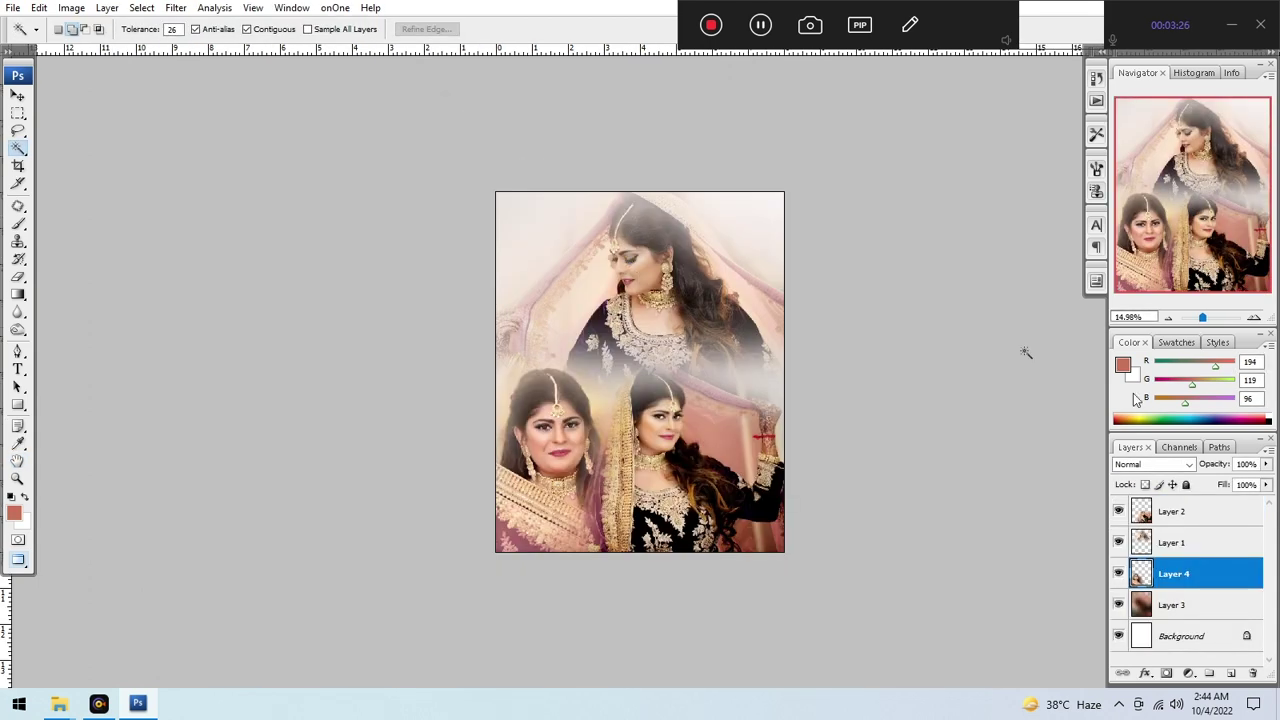
# Move the veiled bride photo on Layer 1 to the right to free the page's upper-left area.
pyautogui.press('v')
pyautogui.moveTo(696, 291); pyautogui.dragTo(729, 291)
pyautogui.press('e')
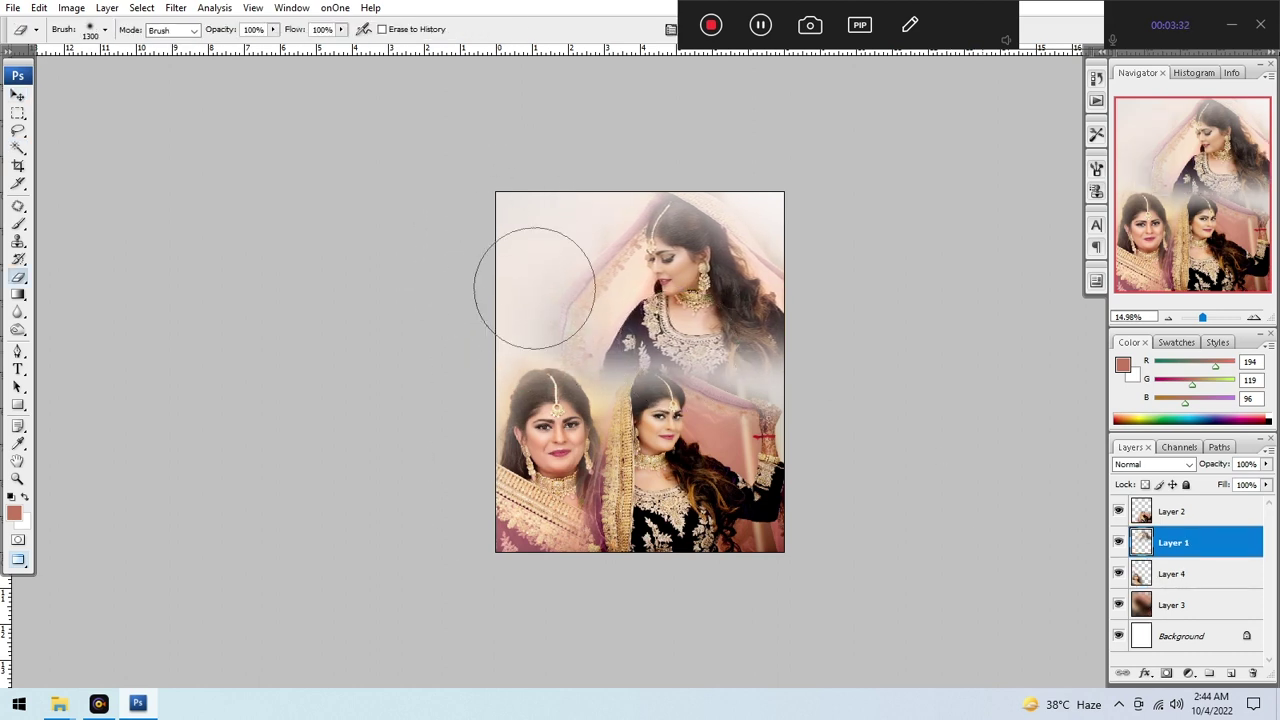
# Paste the copied photo just above the blurred background layer, flip it horizontally and move it to the page's upper-left area.
pyautogui.press('v')
pyautogui.rightClick(549, 245)
pyautogui.click(556, 248)
pyautogui.hotkey('ctrl', 'v')
pyautogui.hotkey('ctrl', 't')
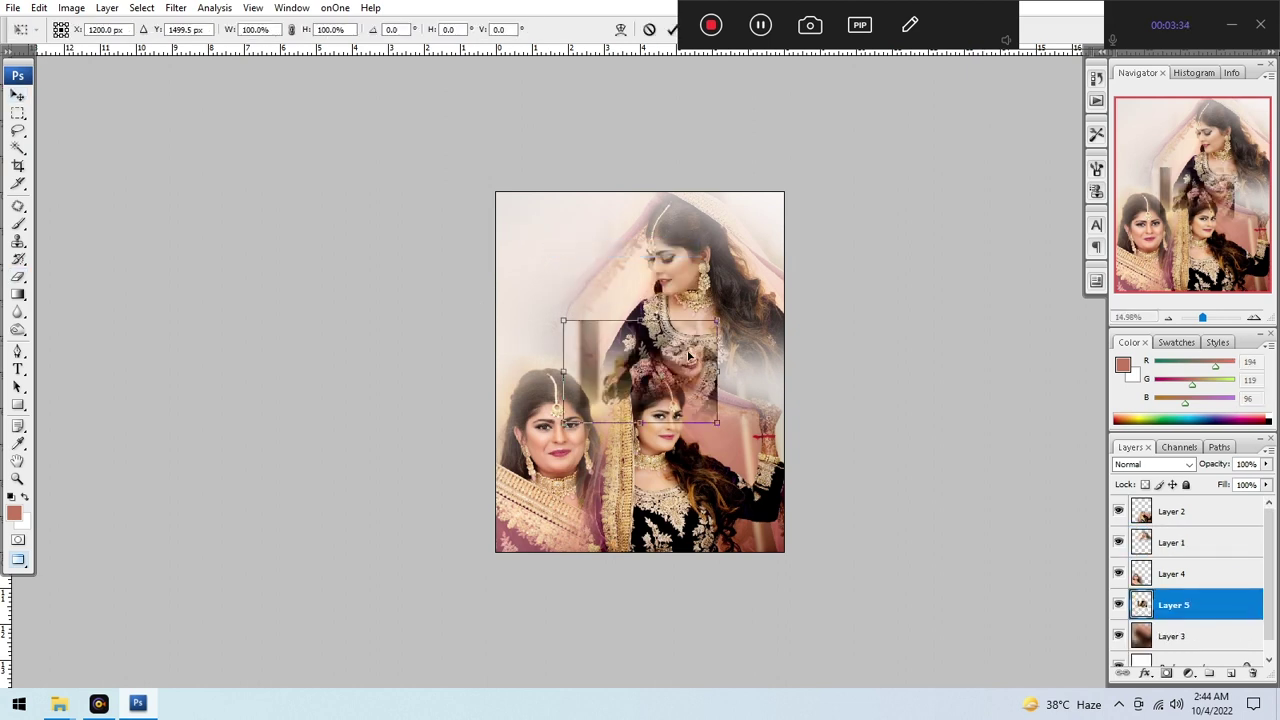
pyautogui.rightClick(598, 257)
pyautogui.click(676, 463)
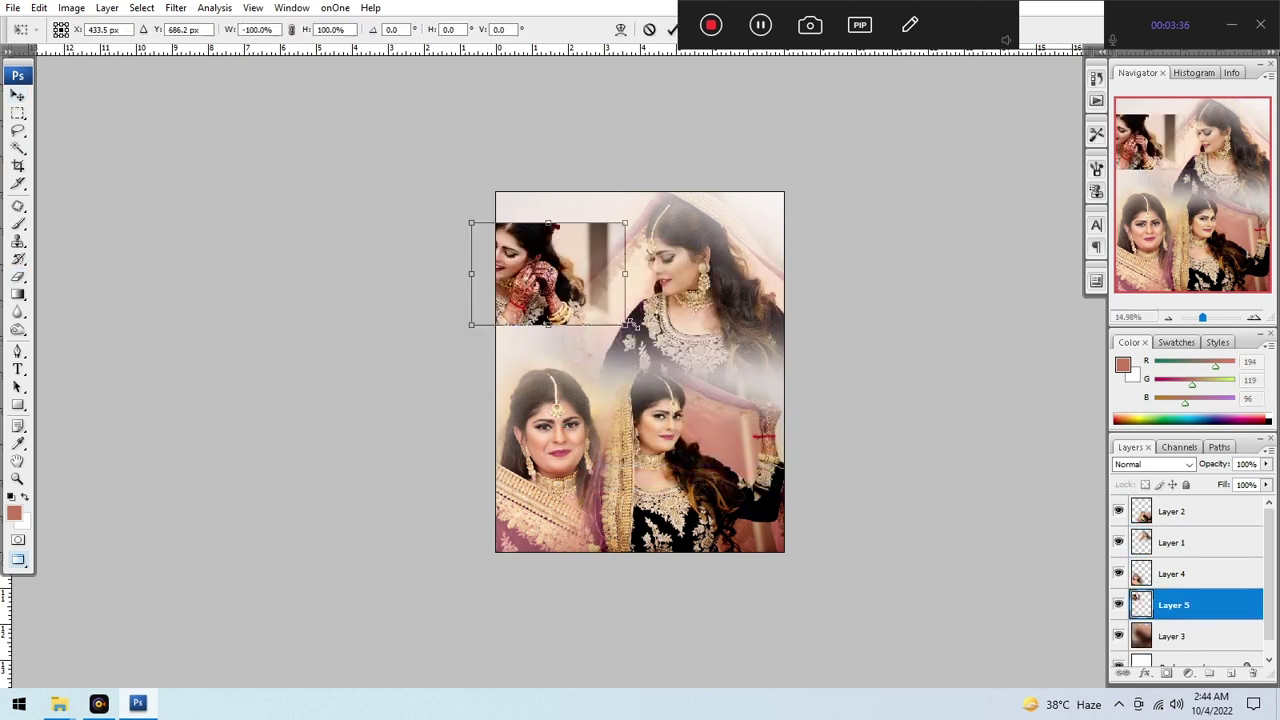
# Scale the flipped photo to about 193% and position it across the upper half of the page.
pyautogui.moveTo(626, 325); pyautogui.dragTo(703, 371)
pyautogui.moveTo(640, 273); pyautogui.dragTo(730, 289)
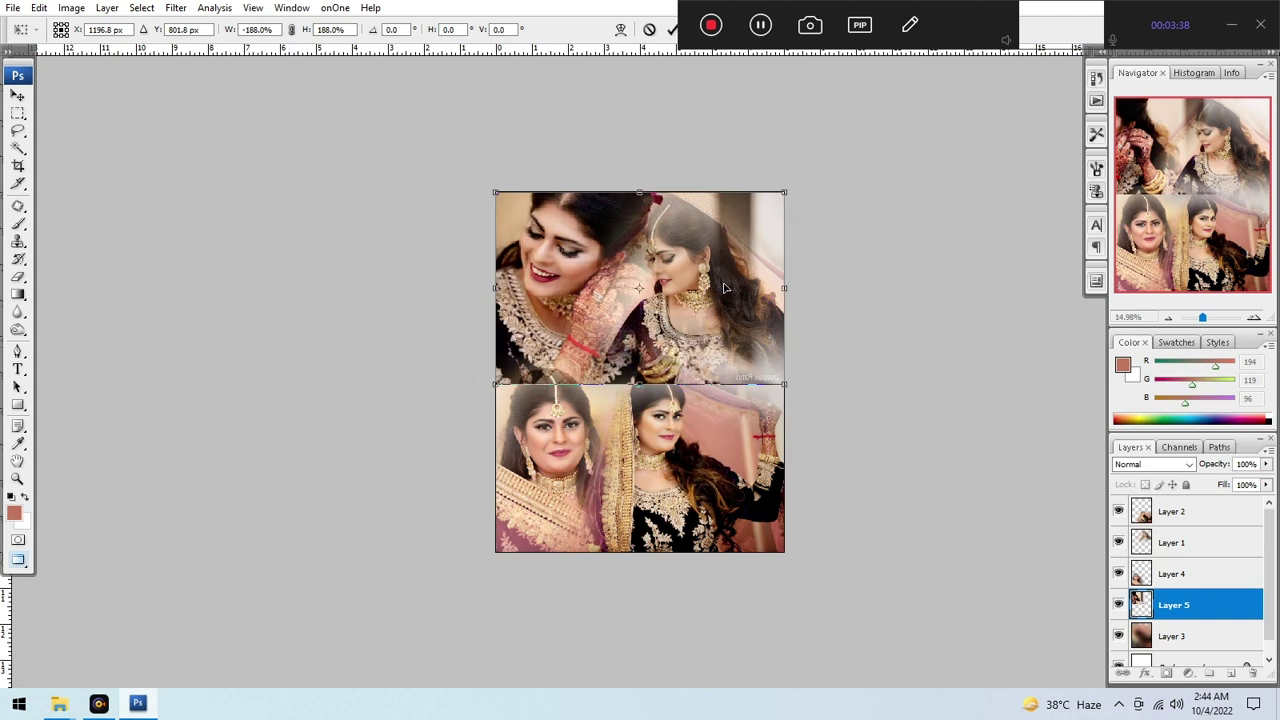
pyautogui.press('Return')
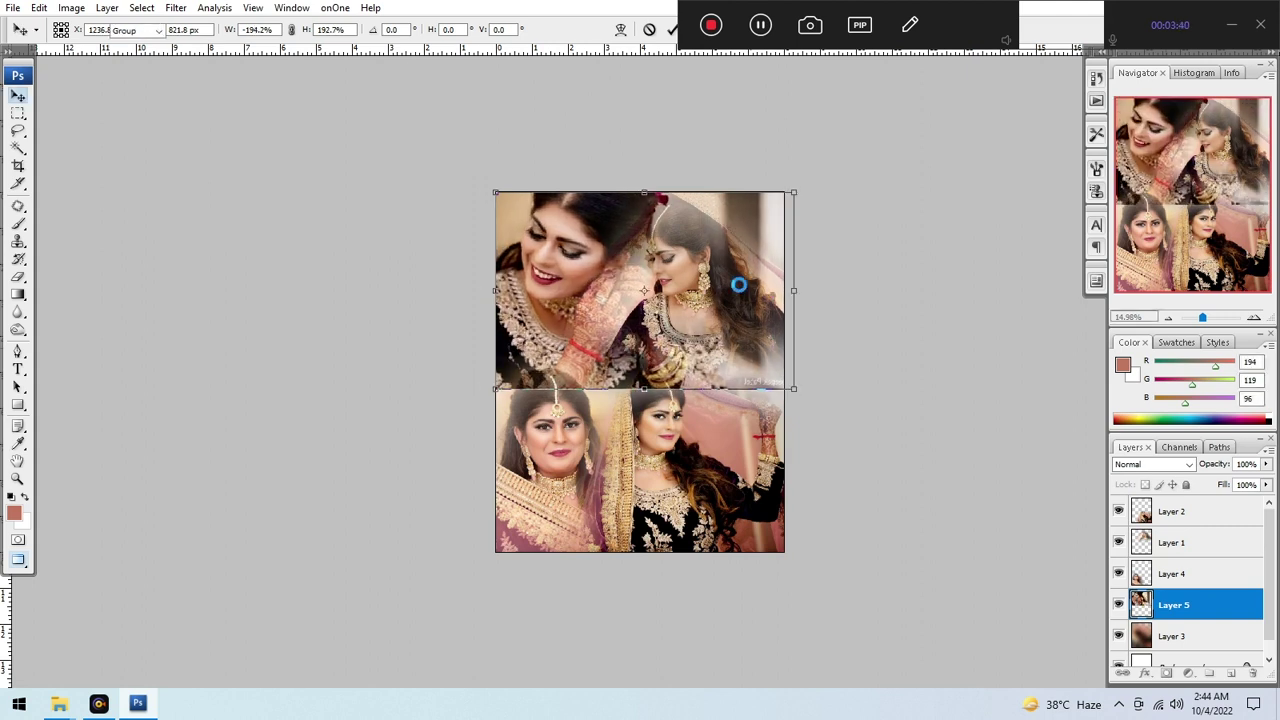
# Erase the right and bottom edges of the new photo with the soft eraser enlarged to 1900 pixels.
pyautogui.press('e')
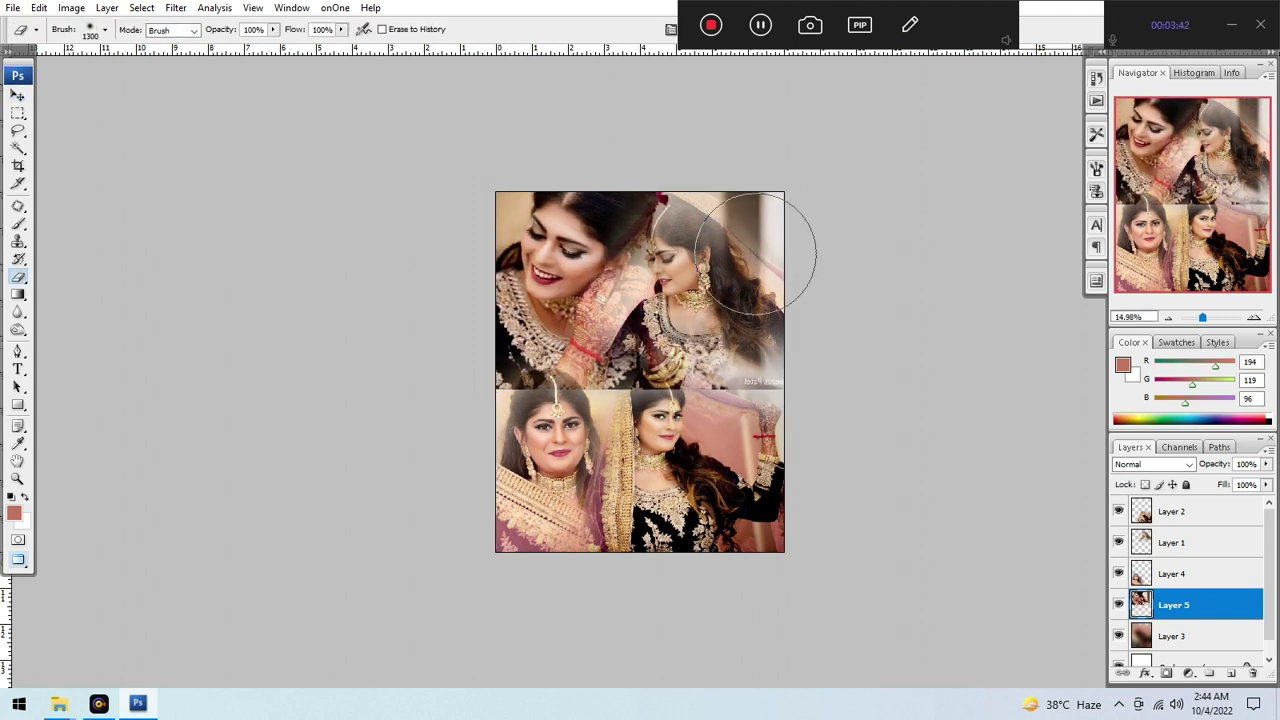
pyautogui.press(']')
pyautogui.press(']')
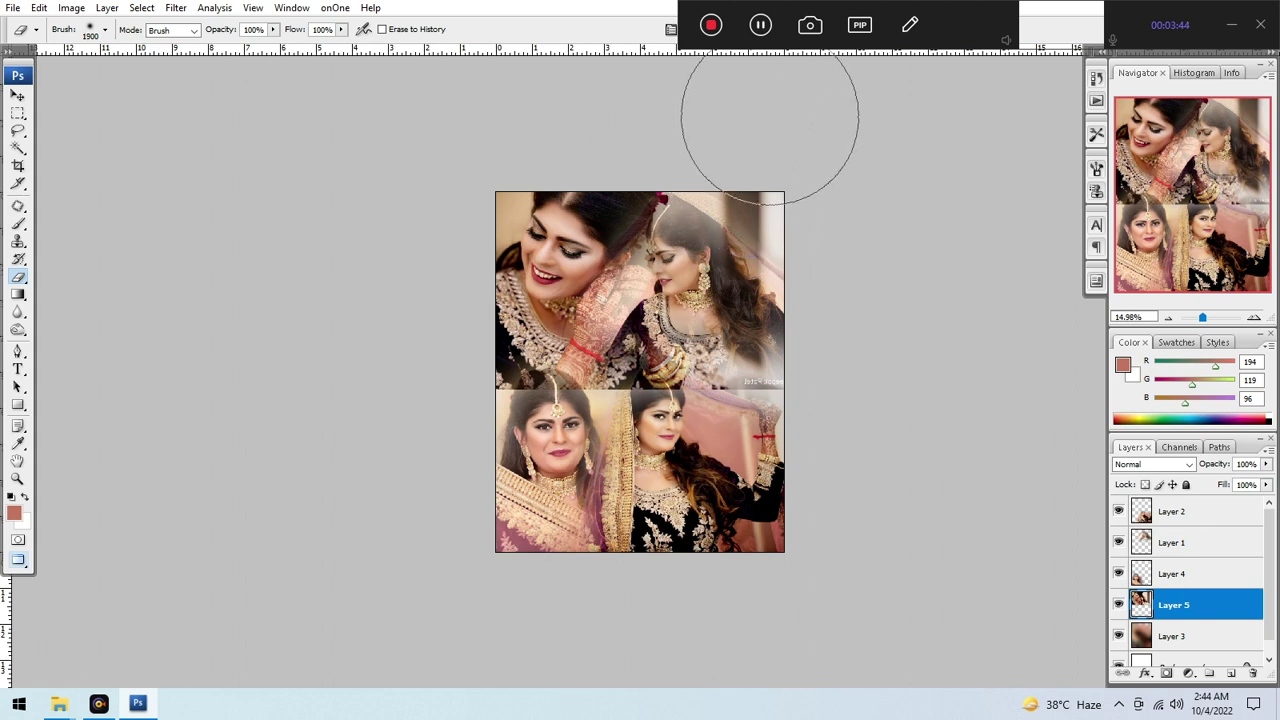
pyautogui.moveTo(770, 120)
pyautogui.mouseDown()
pyautogui.moveTo(777, 334)
pyautogui.moveTo(680, 400)
pyautogui.moveTo(420, 445)
pyautogui.moveTo(657, 543)
pyautogui.mouseUp()
pyautogui.press('v')
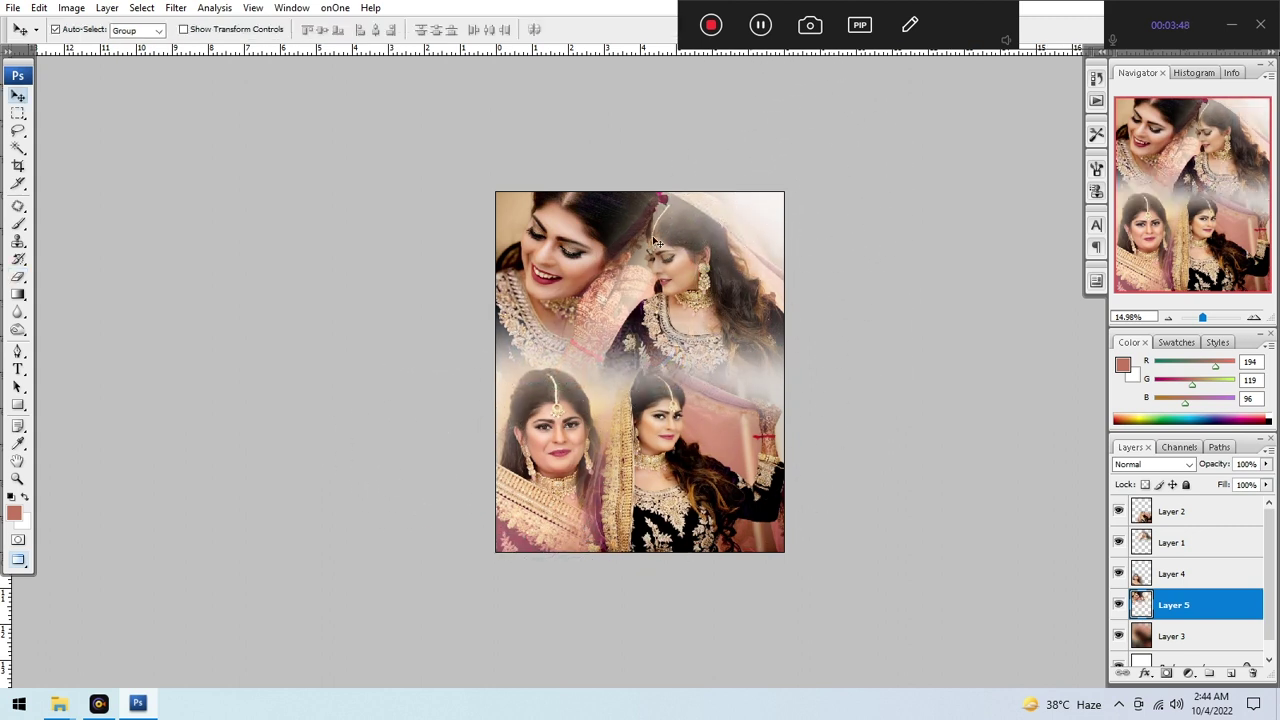
# Shift the new photo slightly left and softly erase what remains along its right side.
pyautogui.scroll(1, 617, 235)
pyautogui.moveTo(573, 235); pyautogui.dragTo(543, 238)
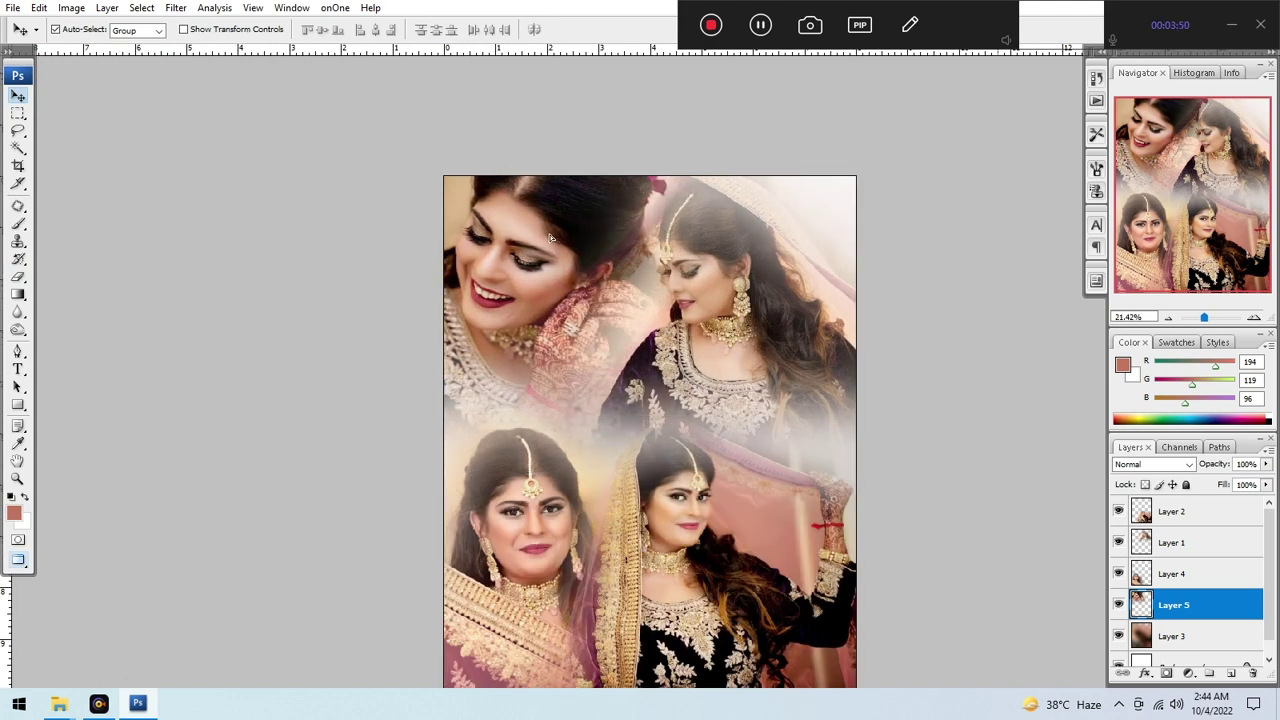
pyautogui.press('e')
pyautogui.moveTo(783, 257); pyautogui.dragTo(799, 217)
pyautogui.scroll(-1, 797, 353)
pyautogui.moveTo(722, 408)
pyautogui.mouseDown()
pyautogui.moveTo(646, 372)
pyautogui.moveTo(672, 372)
pyautogui.mouseUp()
# Crop the album page to its canvas bounds to trim the photo parts that extend beyond it.
pyautogui.press('c')
pyautogui.scroll(-1, 521, 310)
pyautogui.moveTo(347, 164); pyautogui.dragTo(875, 636)
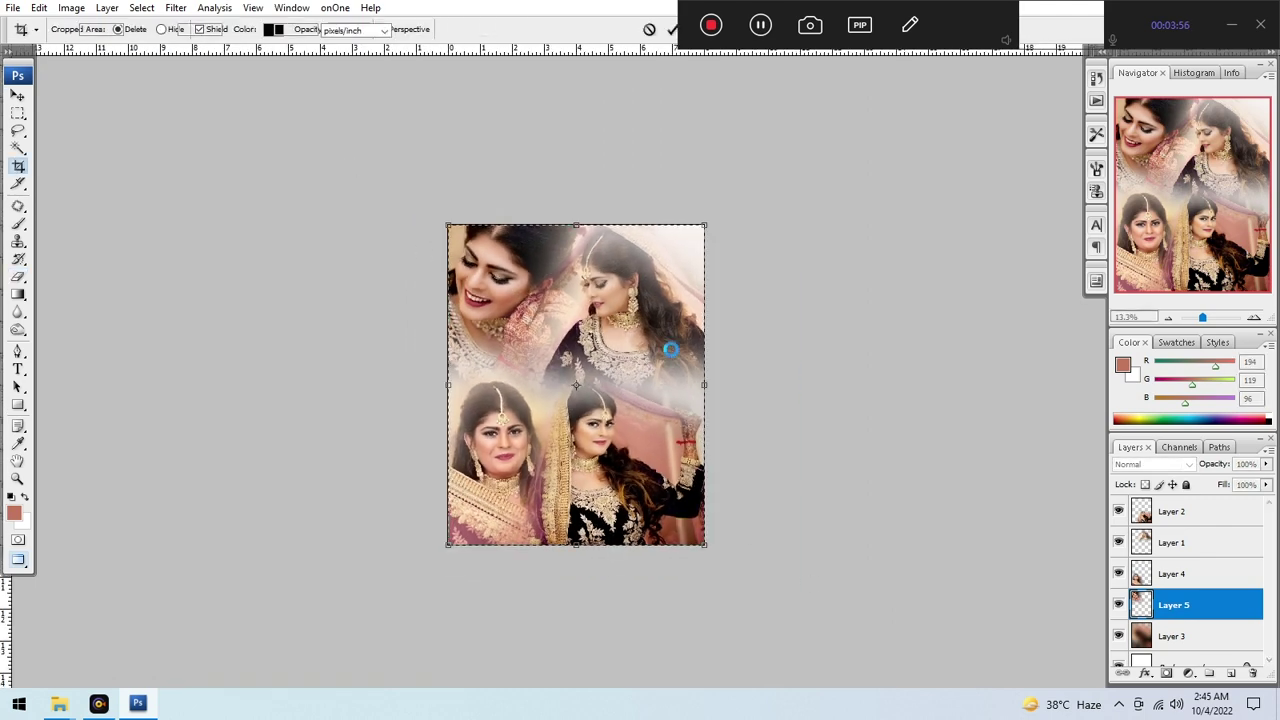
# Flip the blurred background on Layer 3 vertically.
pyautogui.scroll(2, 648, 260)
pyautogui.click(1162, 638)
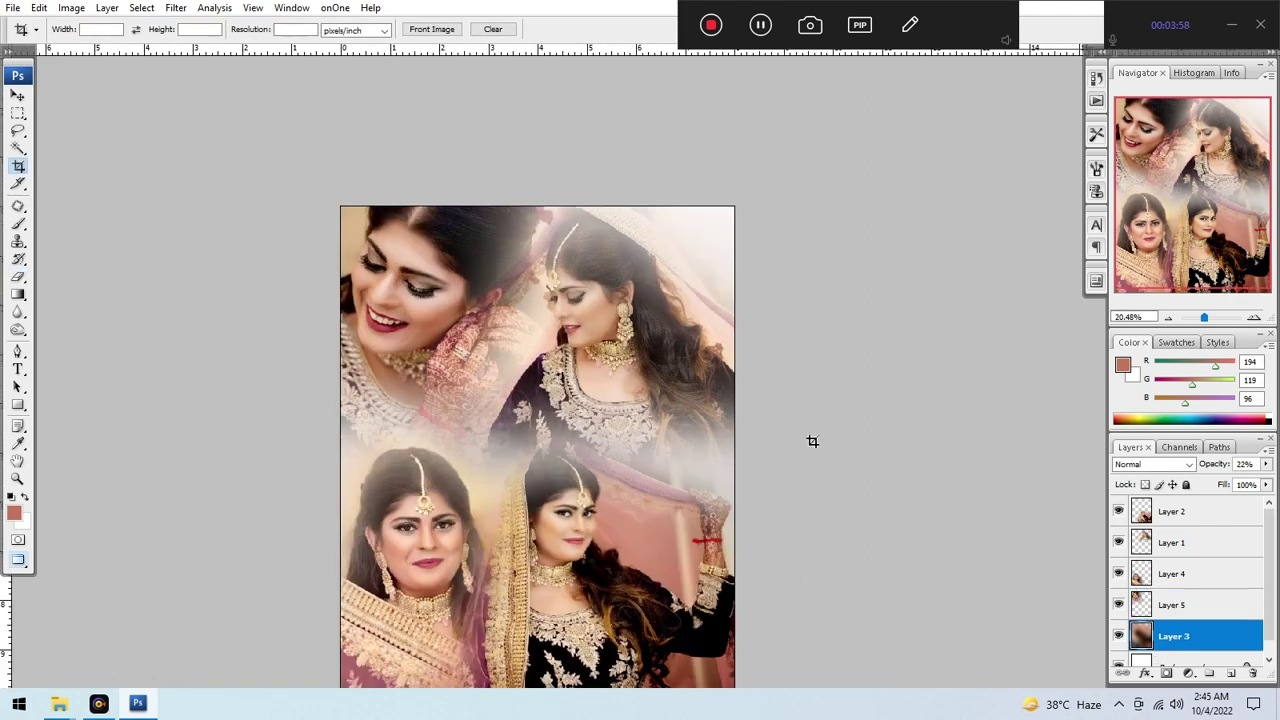
pyautogui.hotkey('ctrl', 't')
pyautogui.scroll(-2, 605, 311)
pyautogui.rightClick(610, 316)
pyautogui.click(660, 534)
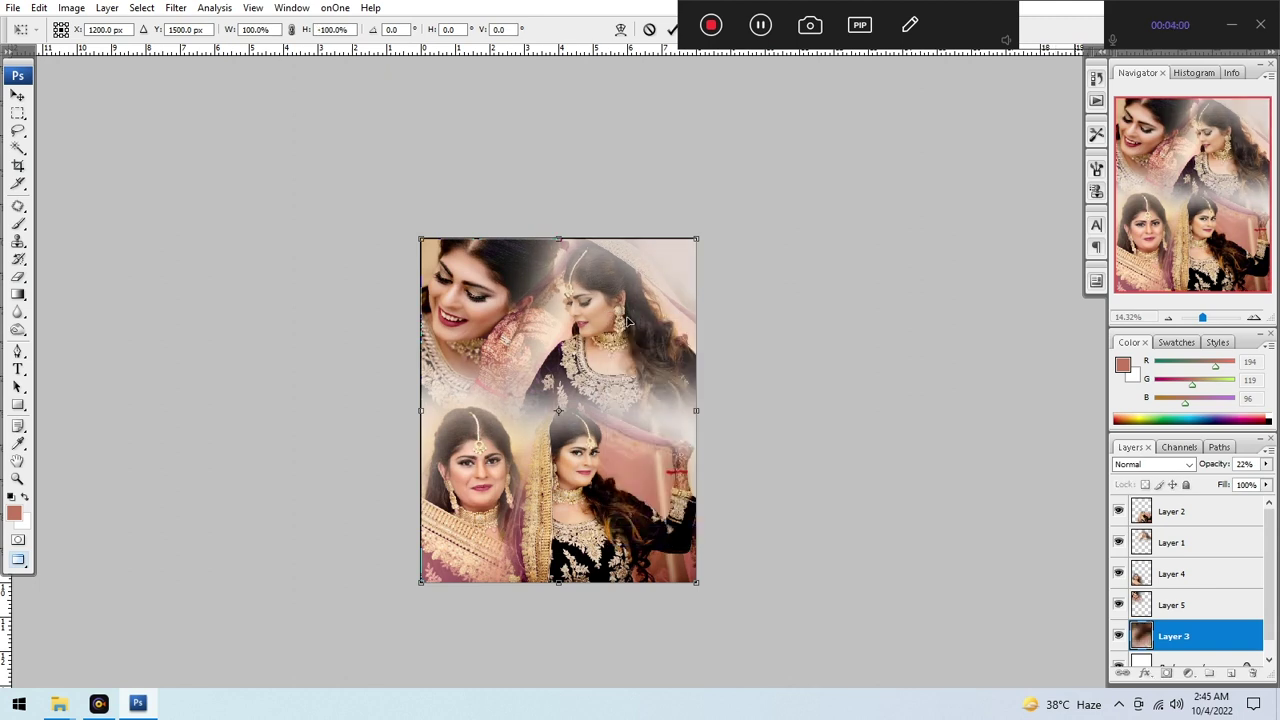
pyautogui.press('Return')
# Set the opacity of the blurred background on Layer 3 to 50%.
pyautogui.press('7')
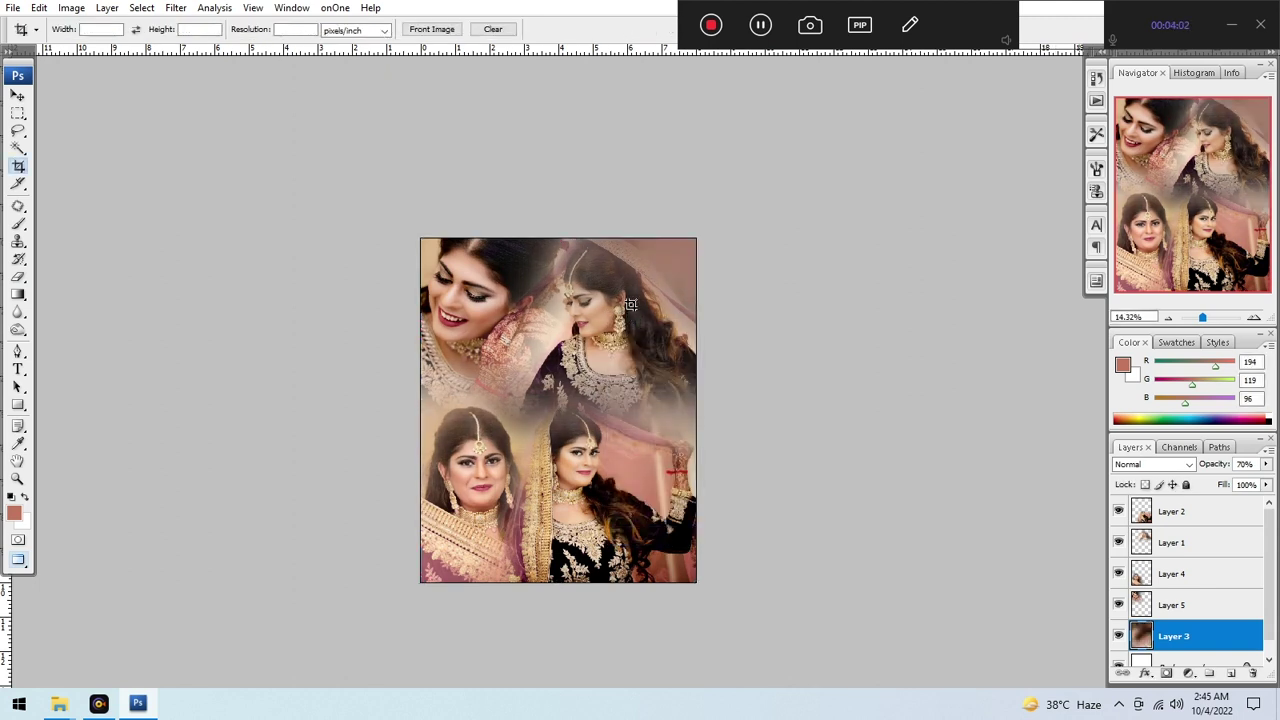
pyautogui.press('5')
pyautogui.scroll(2, 586, 283)
pyautogui.moveTo(588, 325)
pyautogui.mouseDown()
pyautogui.moveTo(653, 311)
pyautogui.moveTo(656, 274)
pyautogui.moveTo(609, 315)
pyautogui.mouseUp()
pyautogui.scroll(4, 679, 265)
pyautogui.scroll(-3, 679, 265)
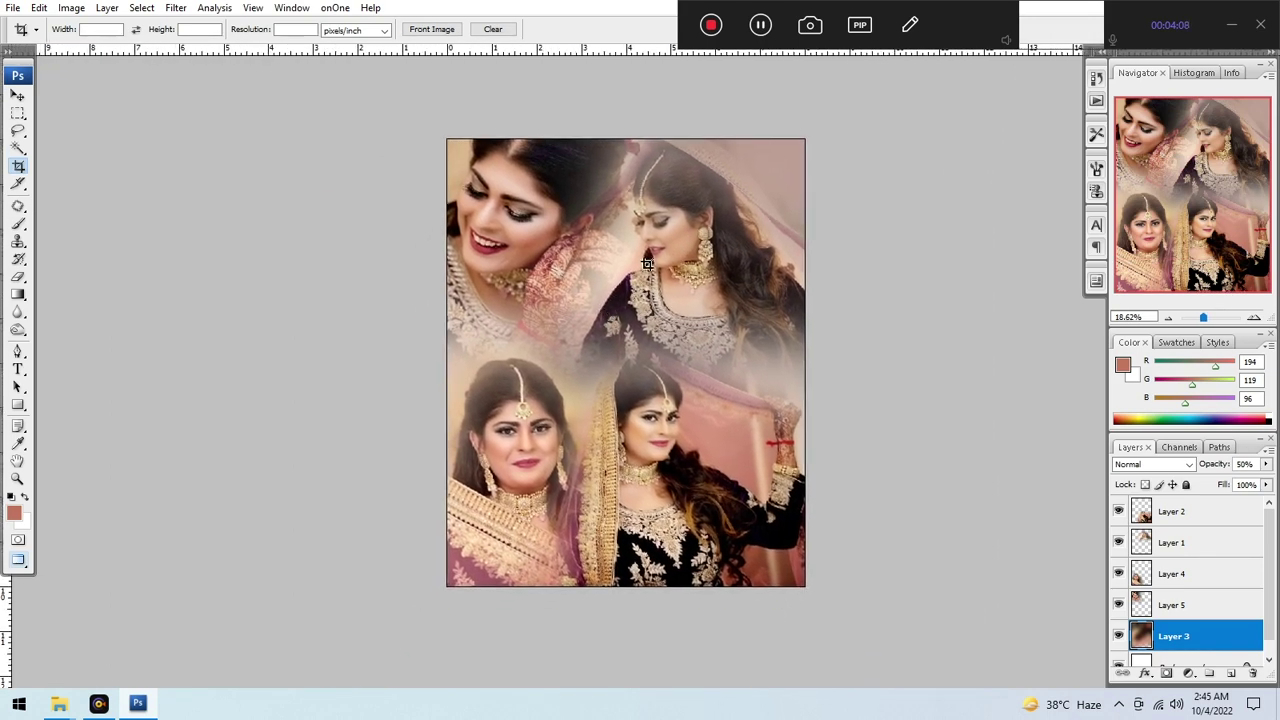
# Select the veiled bride photo on Layer 1 and fade its lower edge with the soft 1900-pixel eraser.
pyautogui.press('v')
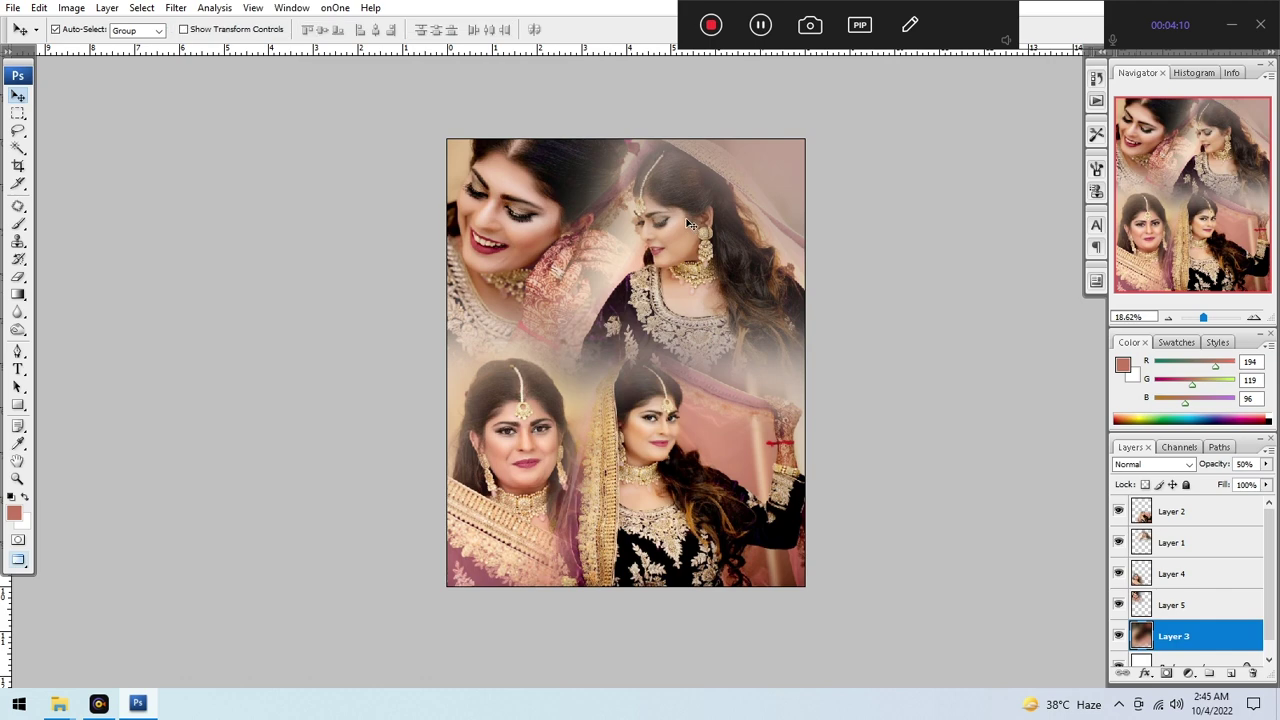
pyautogui.rightClick(688, 220)
pyautogui.click(710, 229)
pyautogui.press('e')
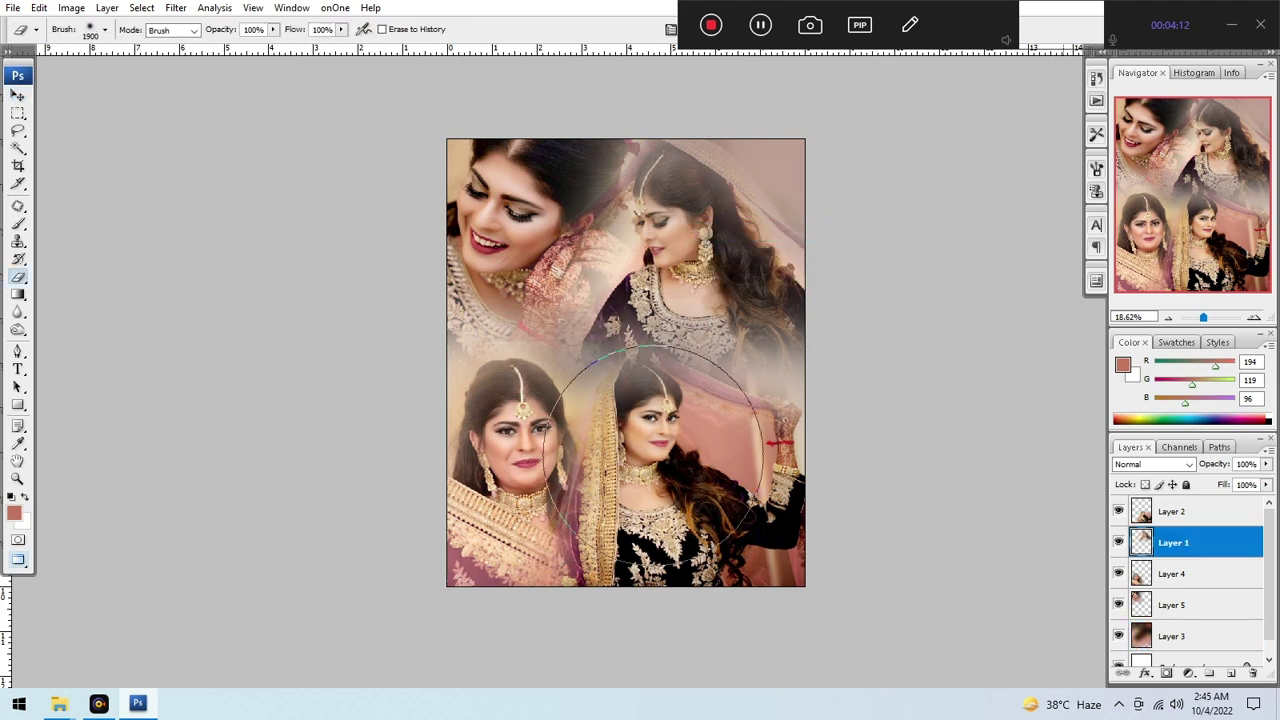
# Select the upper-left bride photo on Layer 5 and softly erase its lower edge into the background.
pyautogui.press('v')
pyautogui.rightClick(518, 218)
pyautogui.click(553, 222)
pyautogui.press('e')
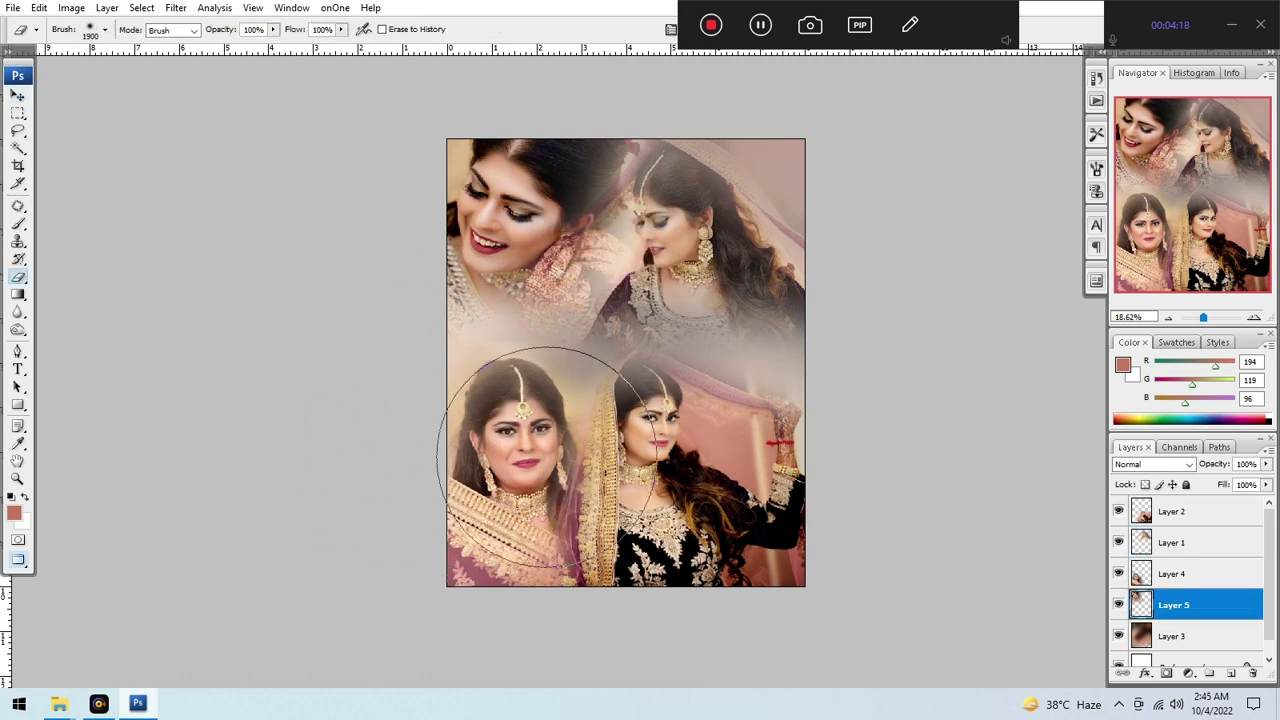
# Return to Layer 1 and erase more of the veiled bride's lower dress to even out the blend between the photo rows.
pyautogui.press('v')
pyautogui.rightClick(678, 243)
pyautogui.click(720, 263)
pyautogui.press('e')
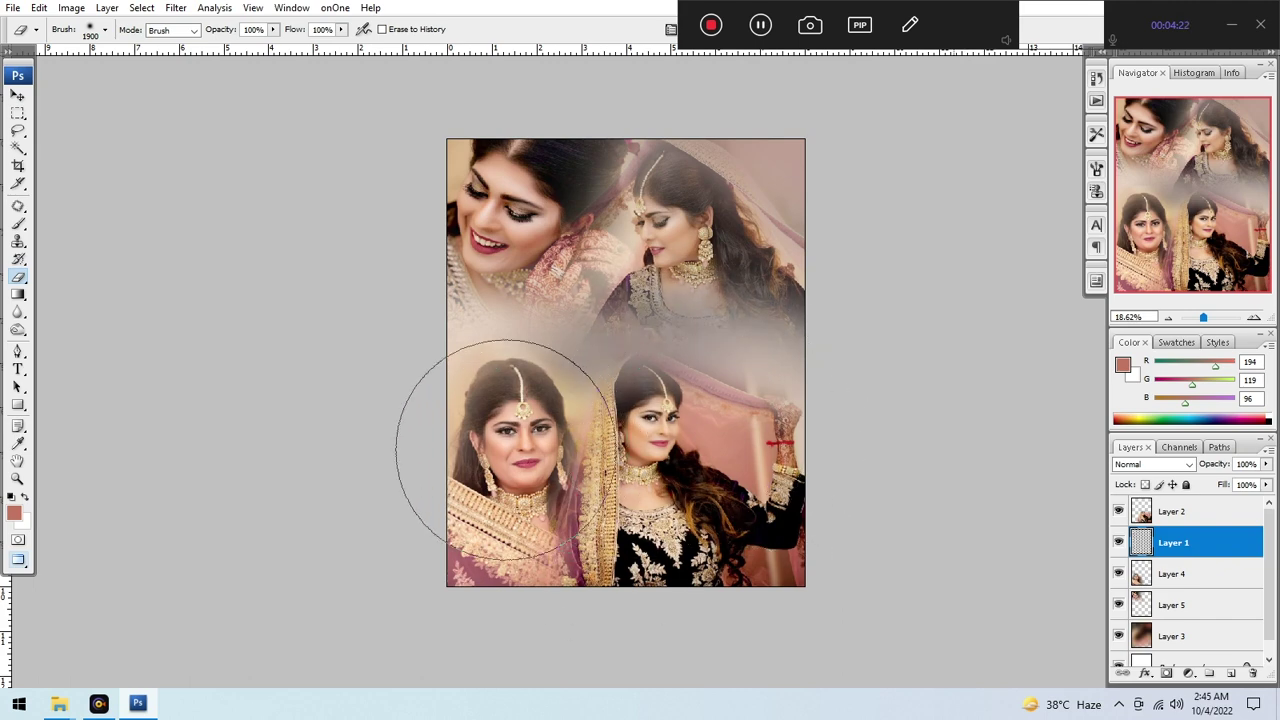
pyautogui.click(638, 358)
pyautogui.moveTo(677, 337); pyautogui.dragTo(679, 343)
# Add the text "Sweet Memories" in Blackoak Std at 70.38 pt above Layer 2, between the upper and lower photos.
pyautogui.click(1192, 518)
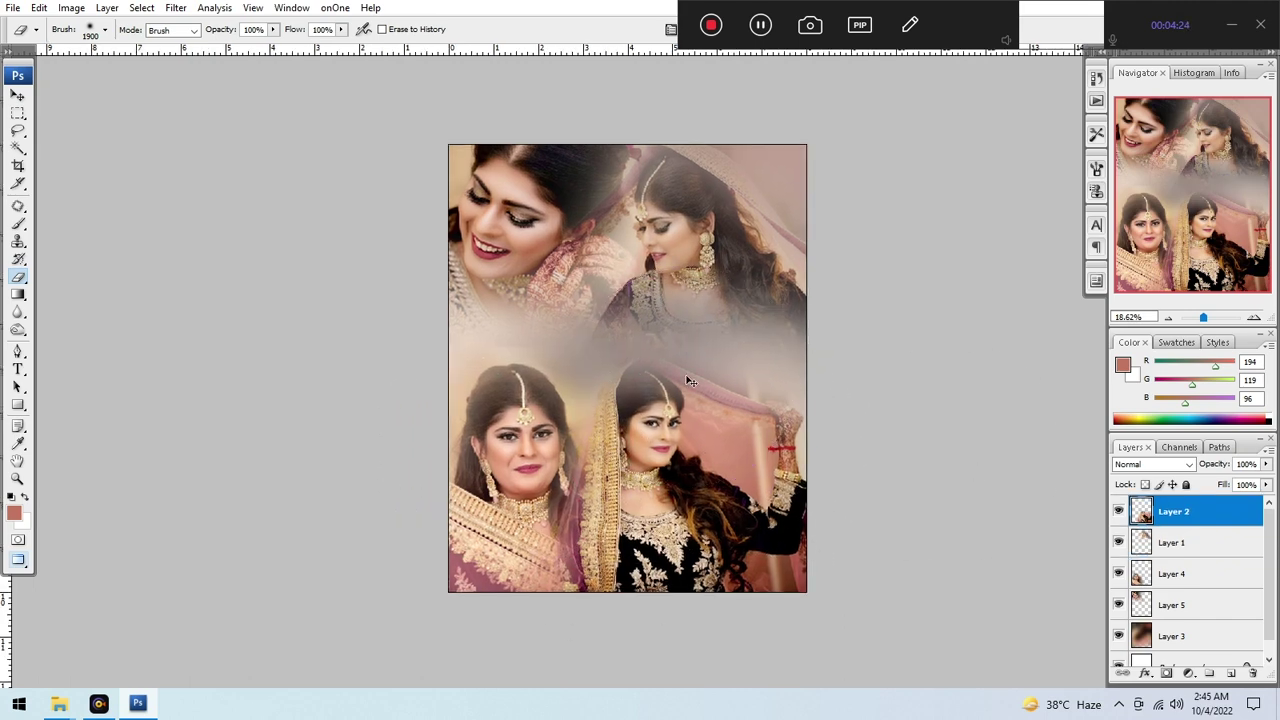
pyautogui.press('t')
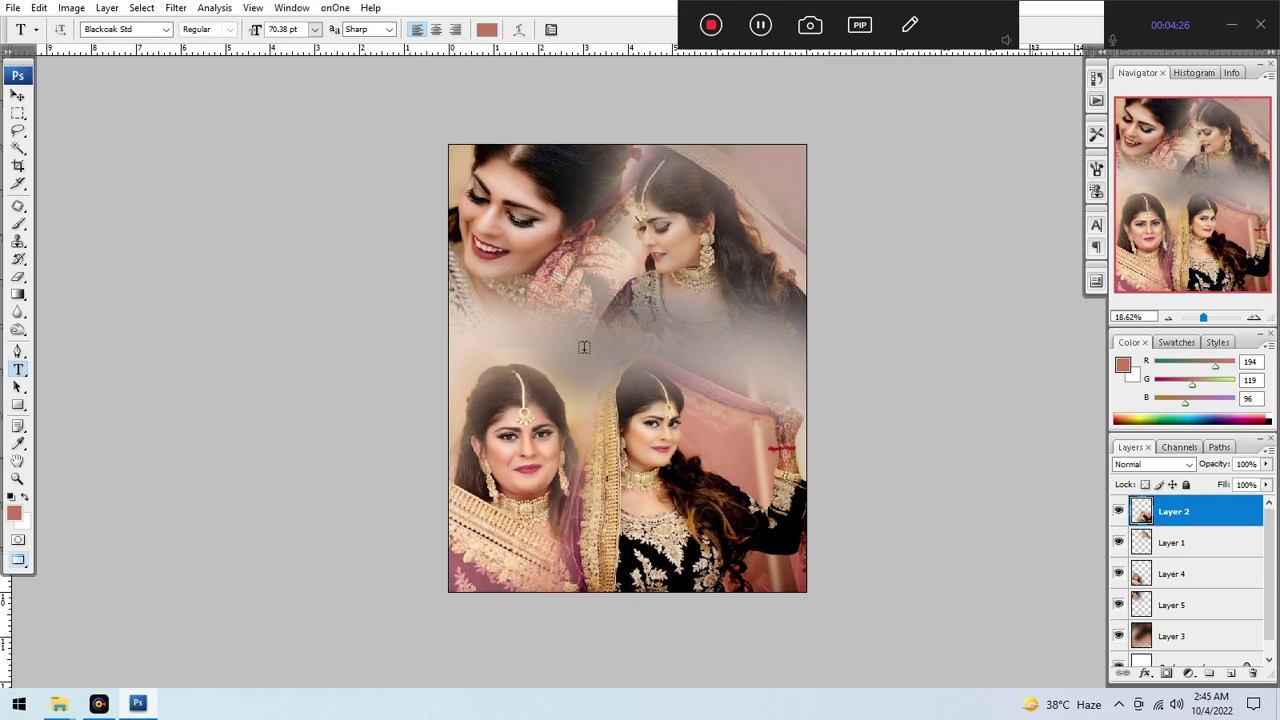
pyautogui.click(584, 347)
pyautogui.write('S')
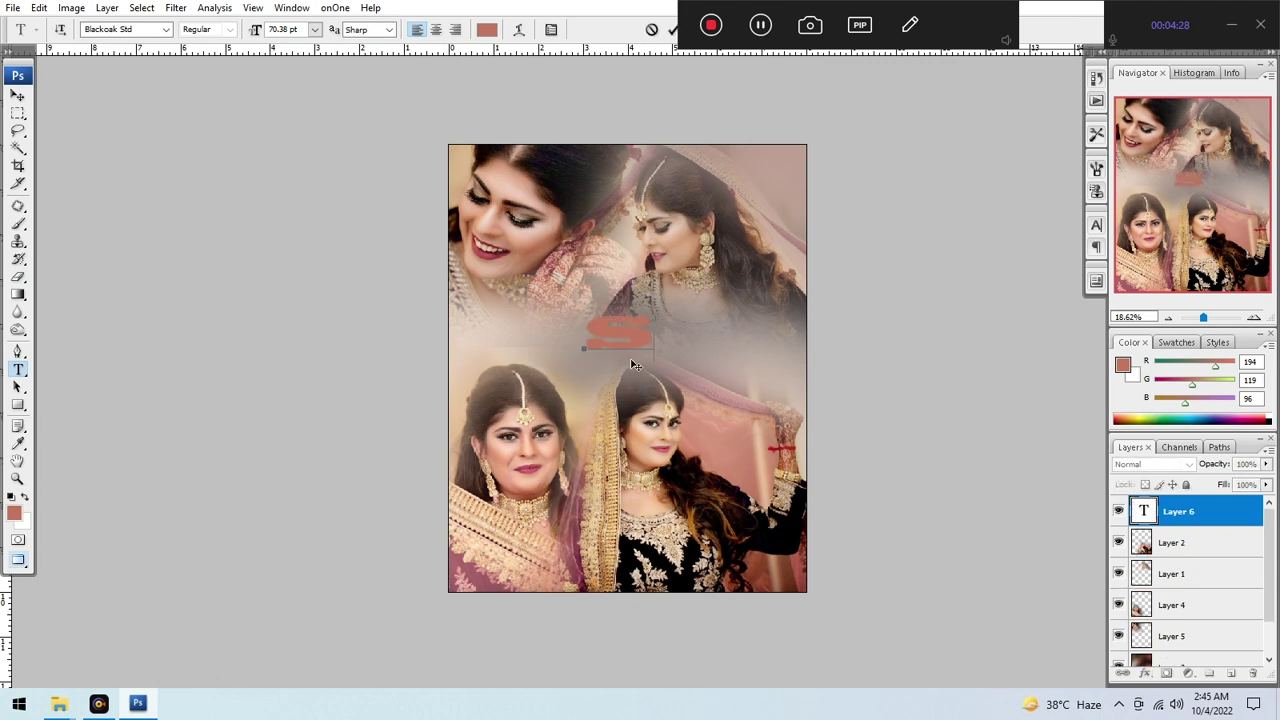
pyautogui.write('Wee')
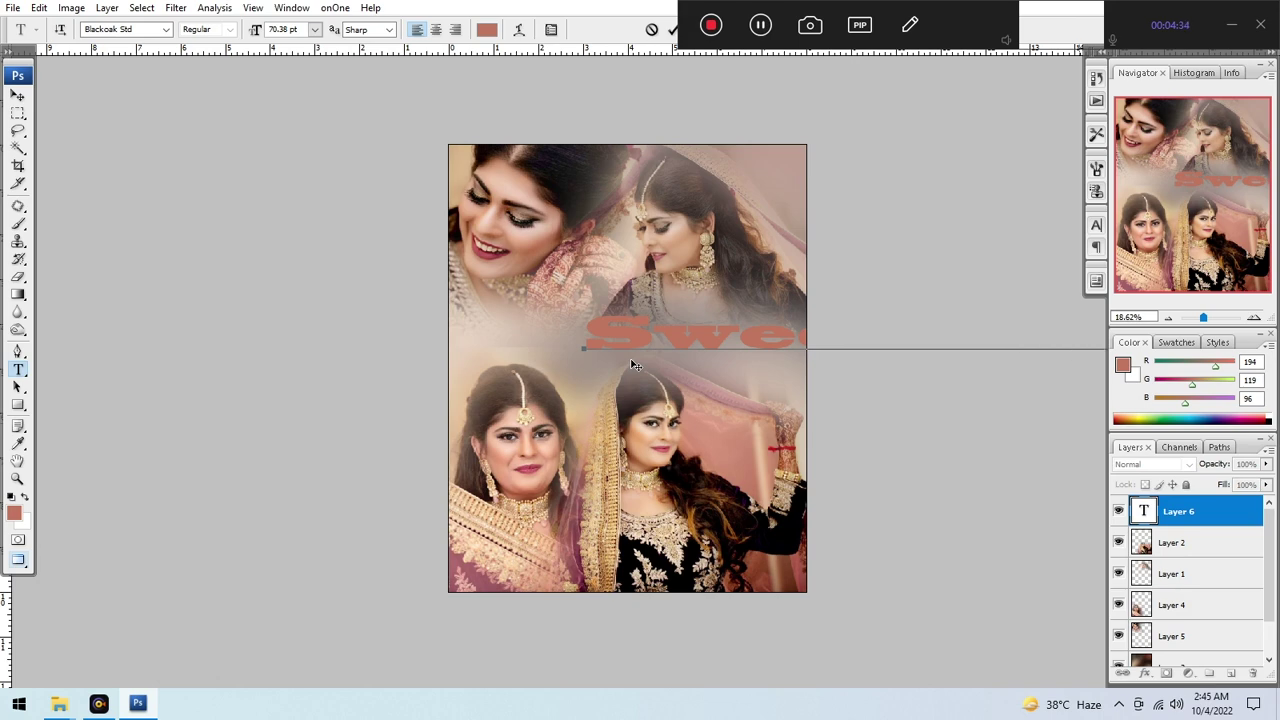
pyautogui.click(17, 95)
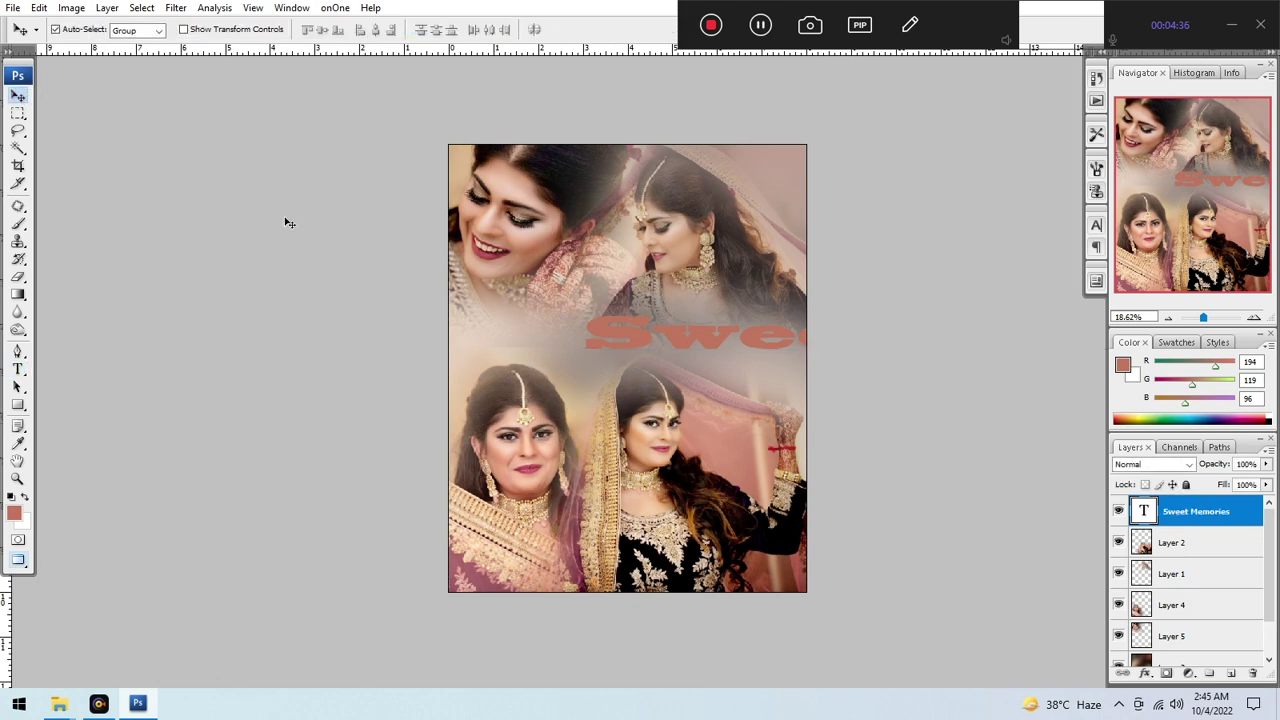
# Color the "Sweet Memories" text white and move it left and slightly up across the page.
pyautogui.hotkey('ctrl', 't')
pyautogui.press('Return')
pyautogui.moveTo(645, 322); pyautogui.dragTo(470, 318)
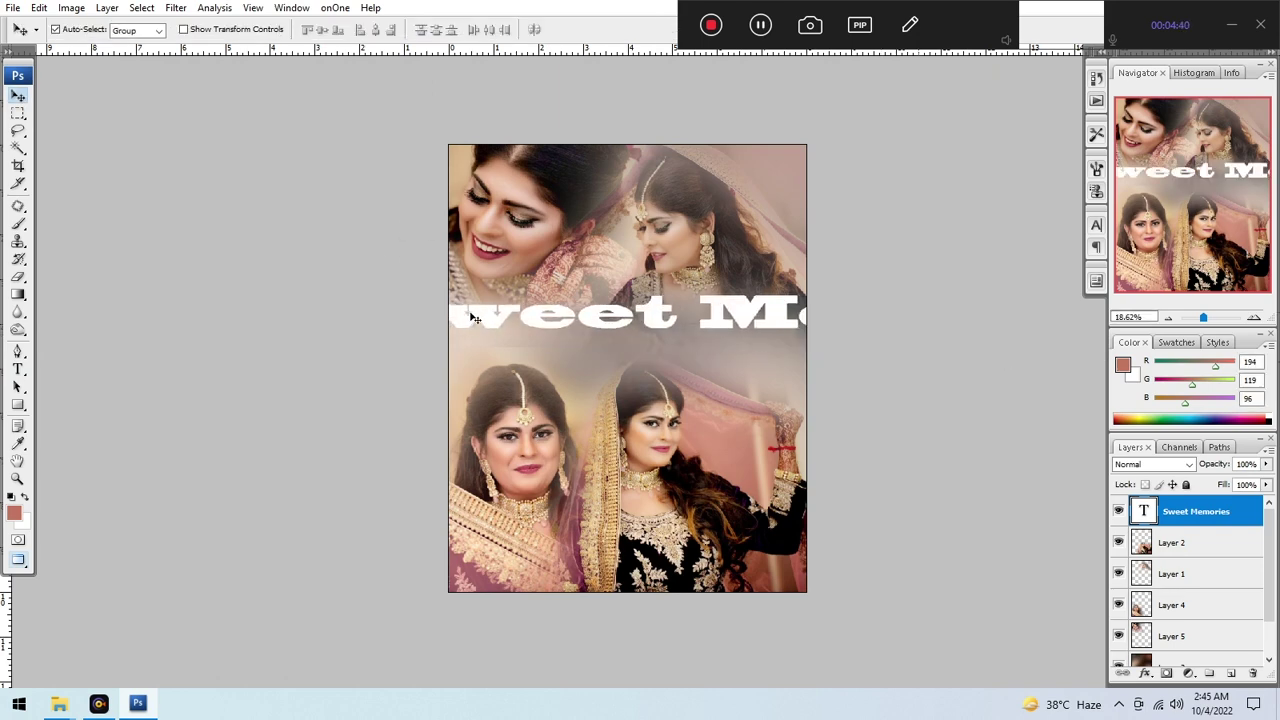
# Scale the "Sweet Memories" text to 32.8% and position it in the gap between the upper and lower photos.
pyautogui.hotkey('ctrl', 't')
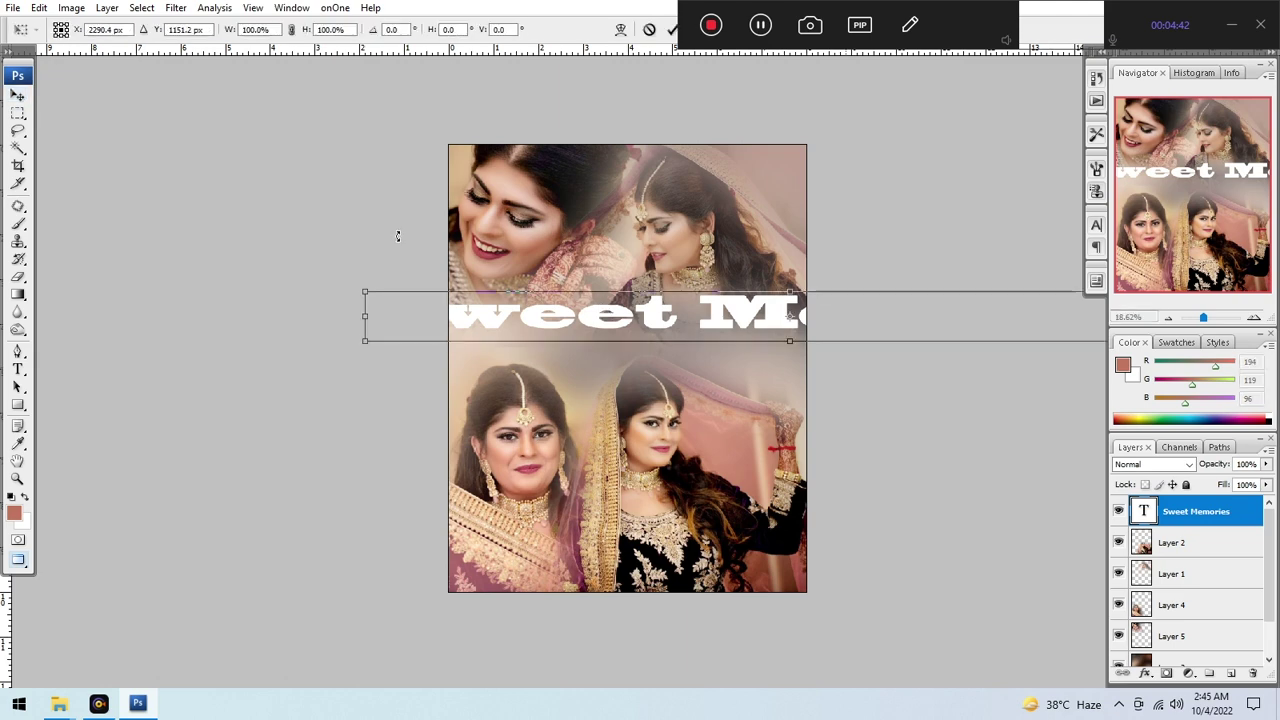
pyautogui.moveTo(363, 287); pyautogui.dragTo(648, 344)
pyautogui.moveTo(735, 316); pyautogui.dragTo(588, 343)
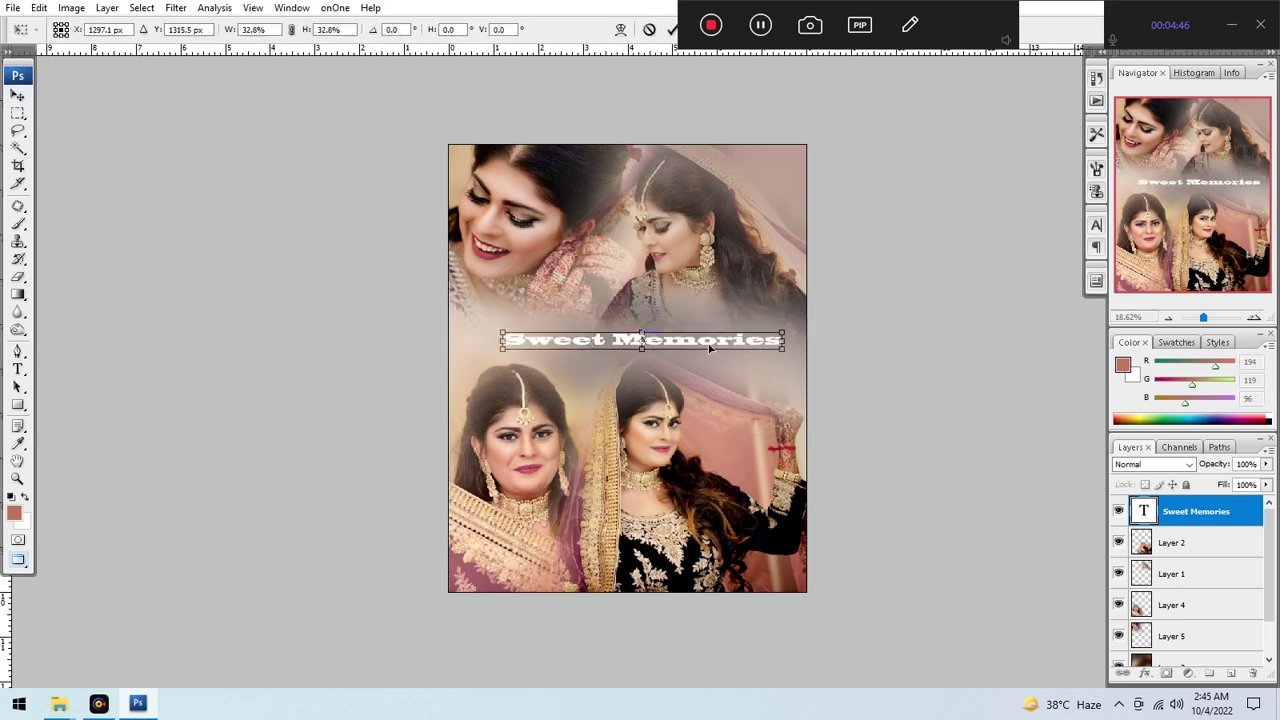
pyautogui.press('Return')
# Change the font of the "Sweet Memories" text to Embassy BT.
pyautogui.scroll(2, 650, 342)
pyautogui.press('t')
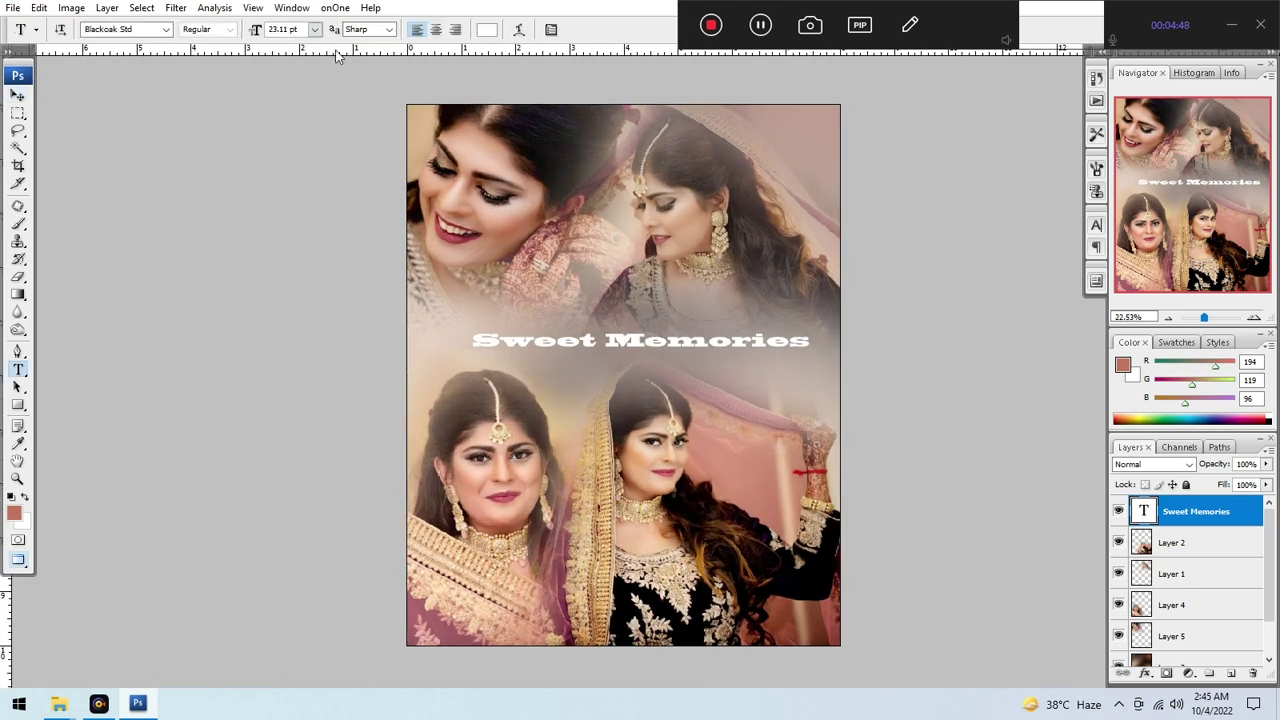
pyautogui.click(167, 29)
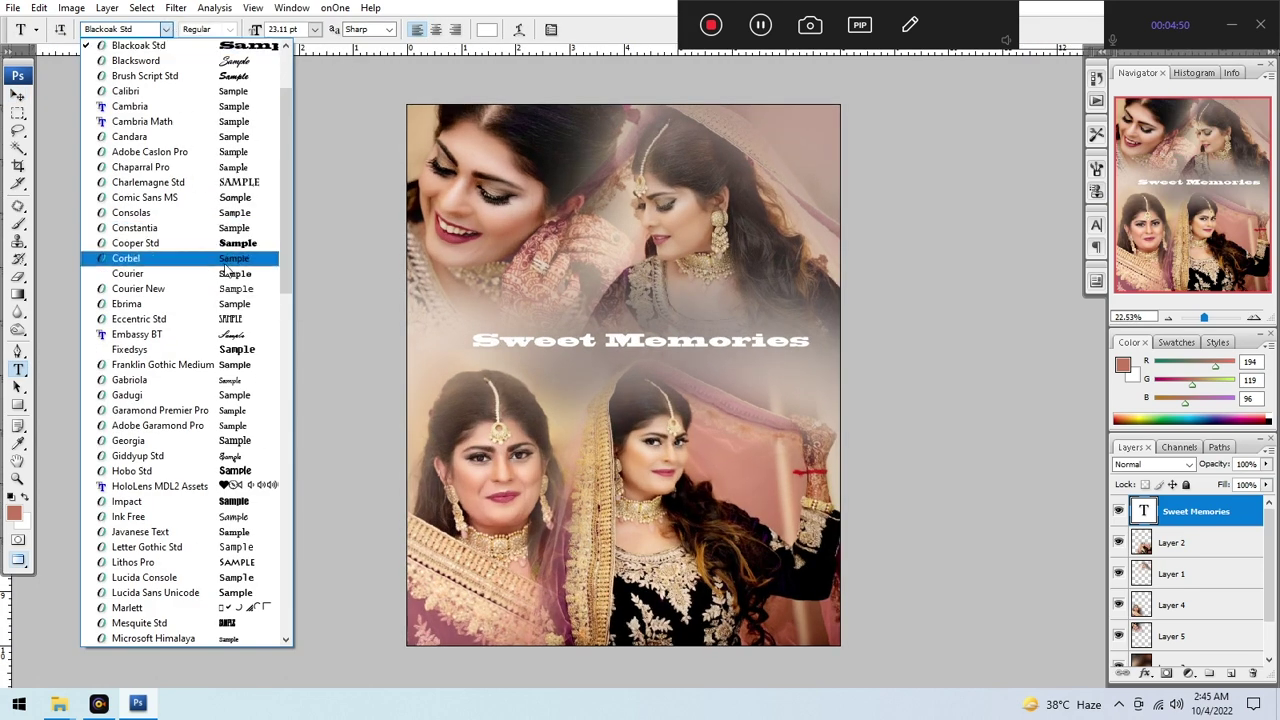
pyautogui.click(180, 334)
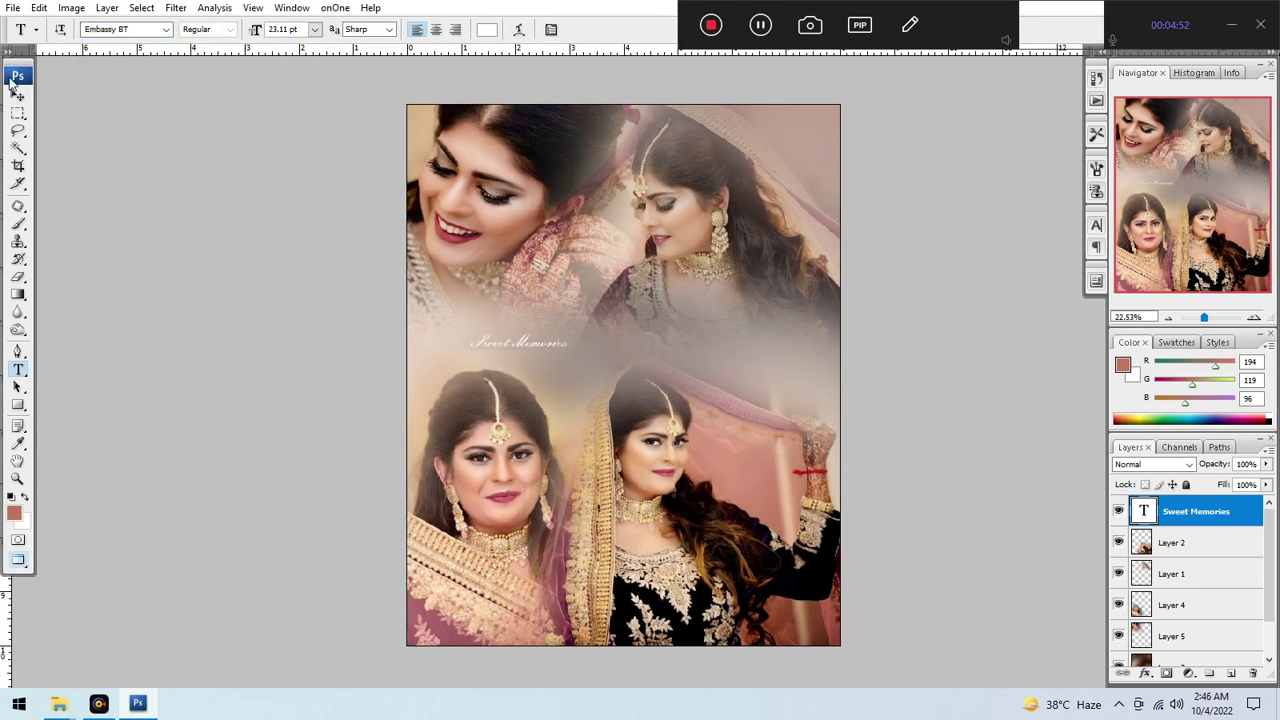
# Enlarge the "Sweet Memories" text to about twice its size, centered across the page between the upper and lower photos.
pyautogui.click(17, 95)
pyautogui.hotkey('ctrl', 't')
pyautogui.moveTo(568, 352); pyautogui.dragTo(676, 355)
pyautogui.press('Return')
pyautogui.scroll(1, 640, 355)
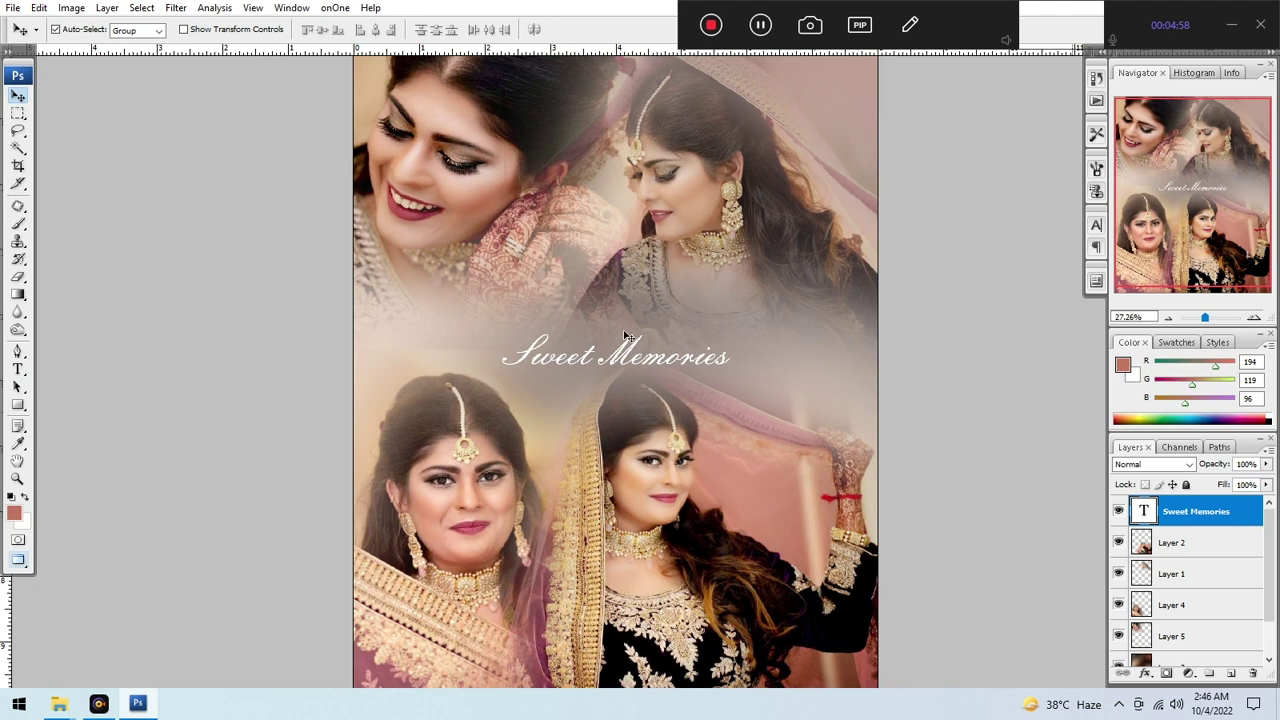
# Reset the foreground and background colors to default and fill the "Sweet Memories" text with black.
pyautogui.press('d')
pyautogui.hotkey('alt', 'BackSpace')
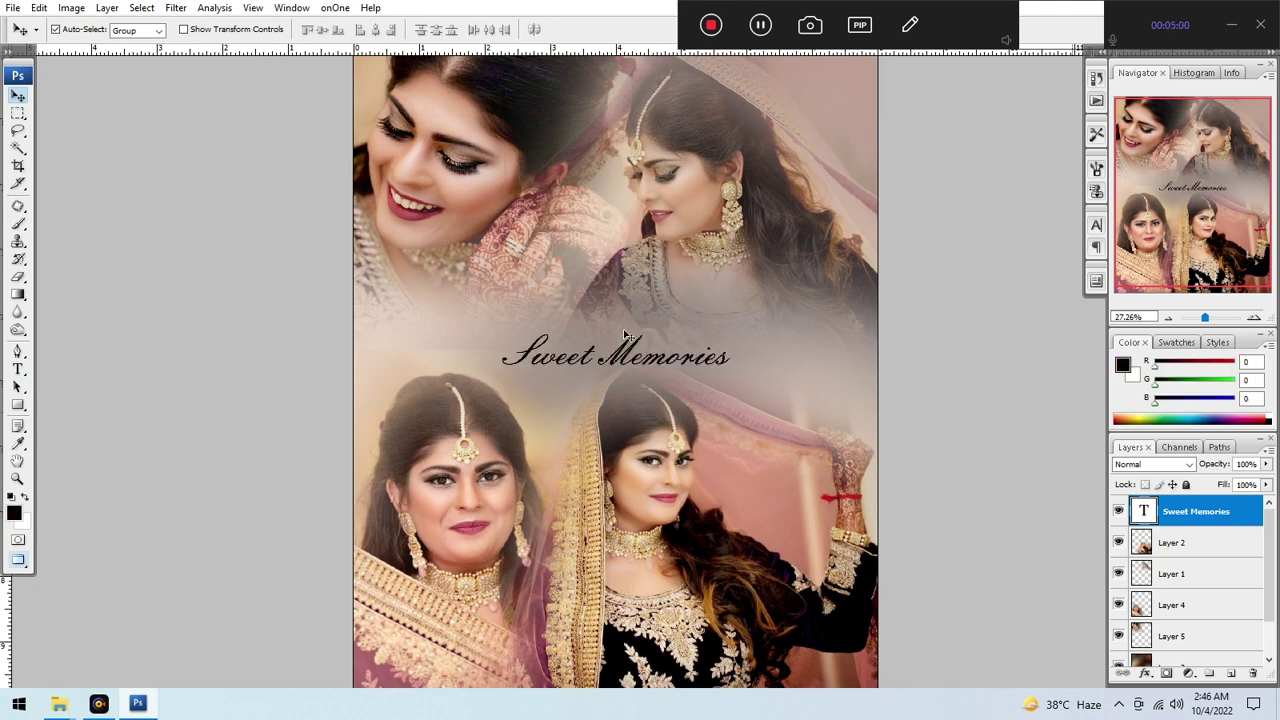
pyautogui.scroll(-1, 636, 323)
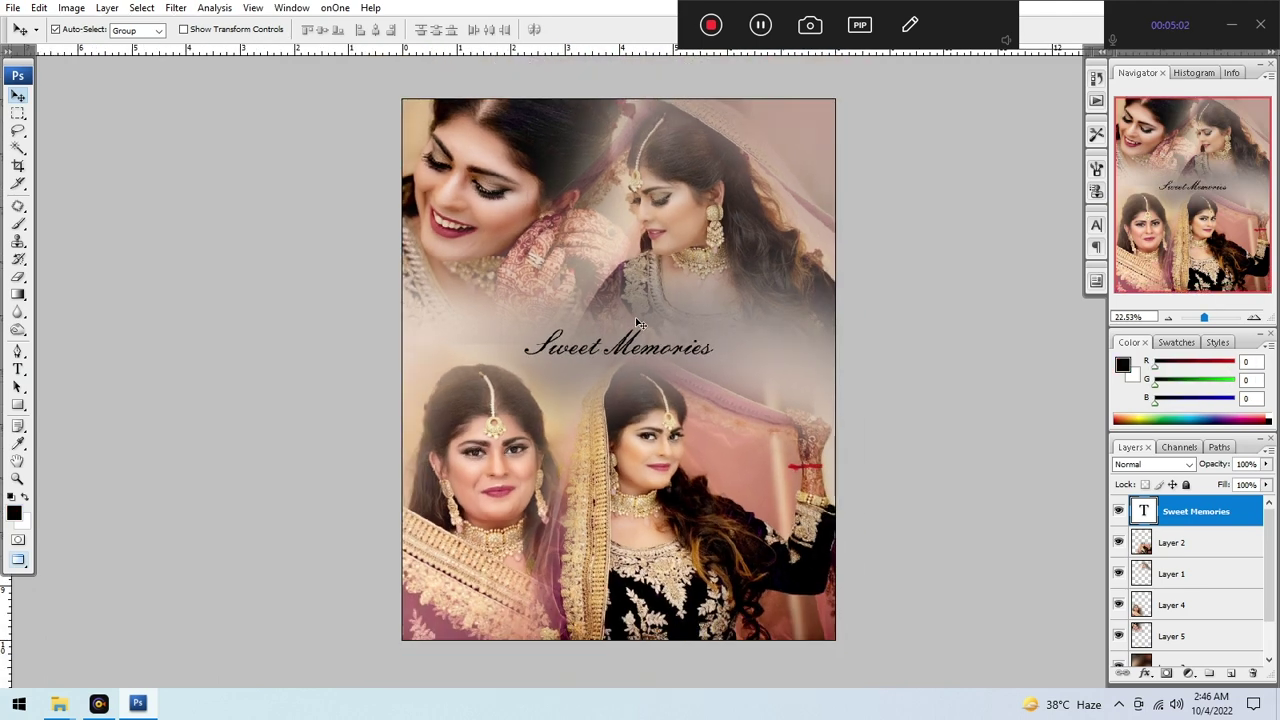
pyautogui.scroll(1, 640, 323)
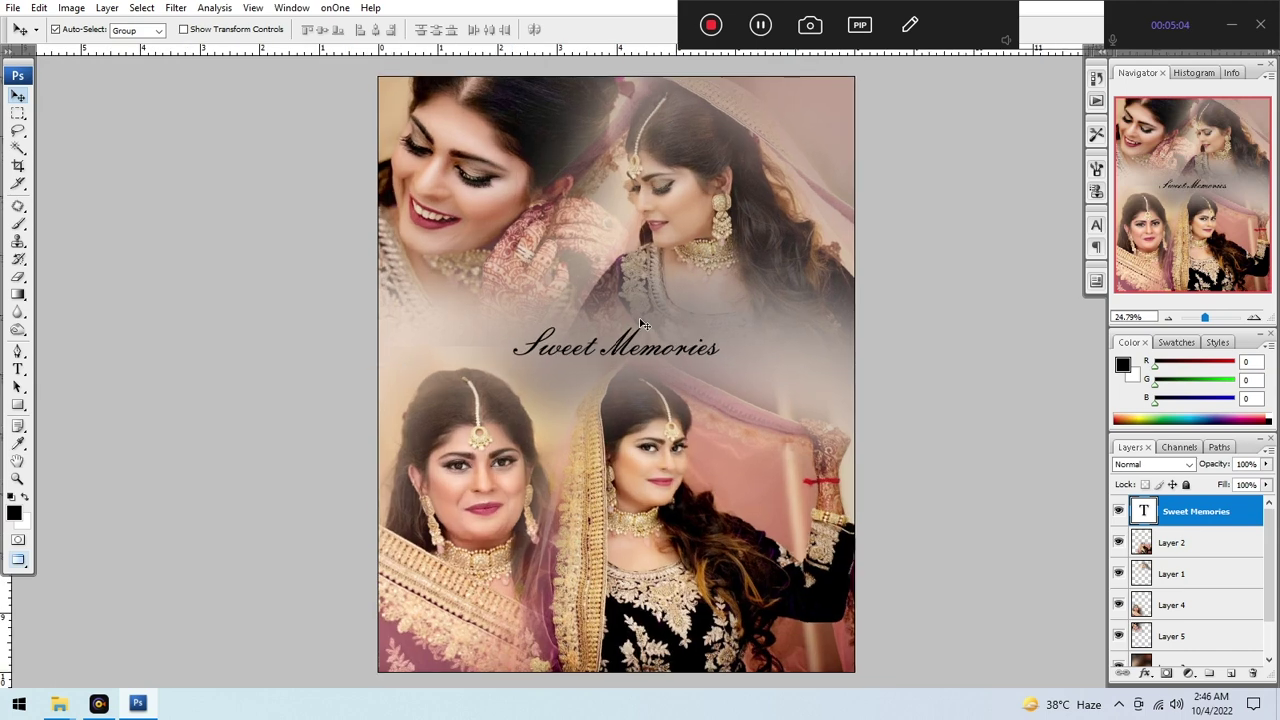
# Scale the "Sweet Memories" text to 79.2% about its center and color it white.
pyautogui.hotkey('ctrl', 't')
pyautogui.moveTo(722, 366); pyautogui.dragTo(698, 360)
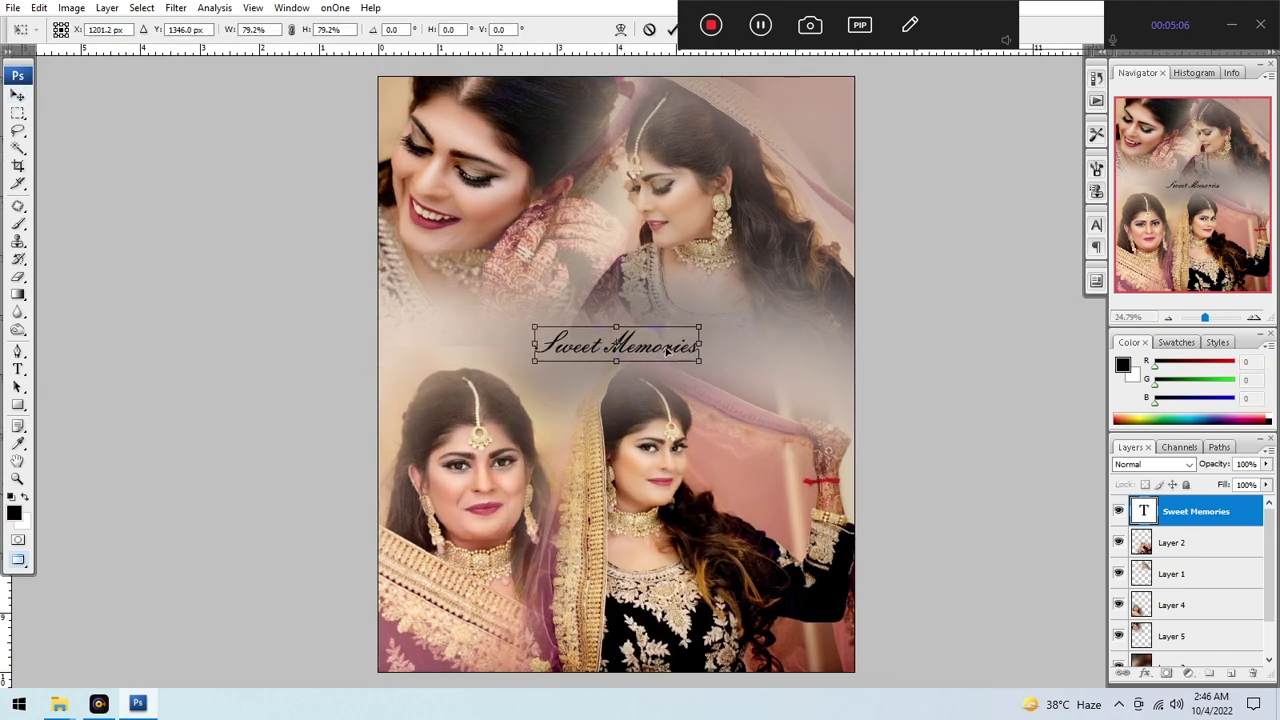
pyautogui.press('Return')
pyautogui.hotkey('ctrl', 'BackSpace')
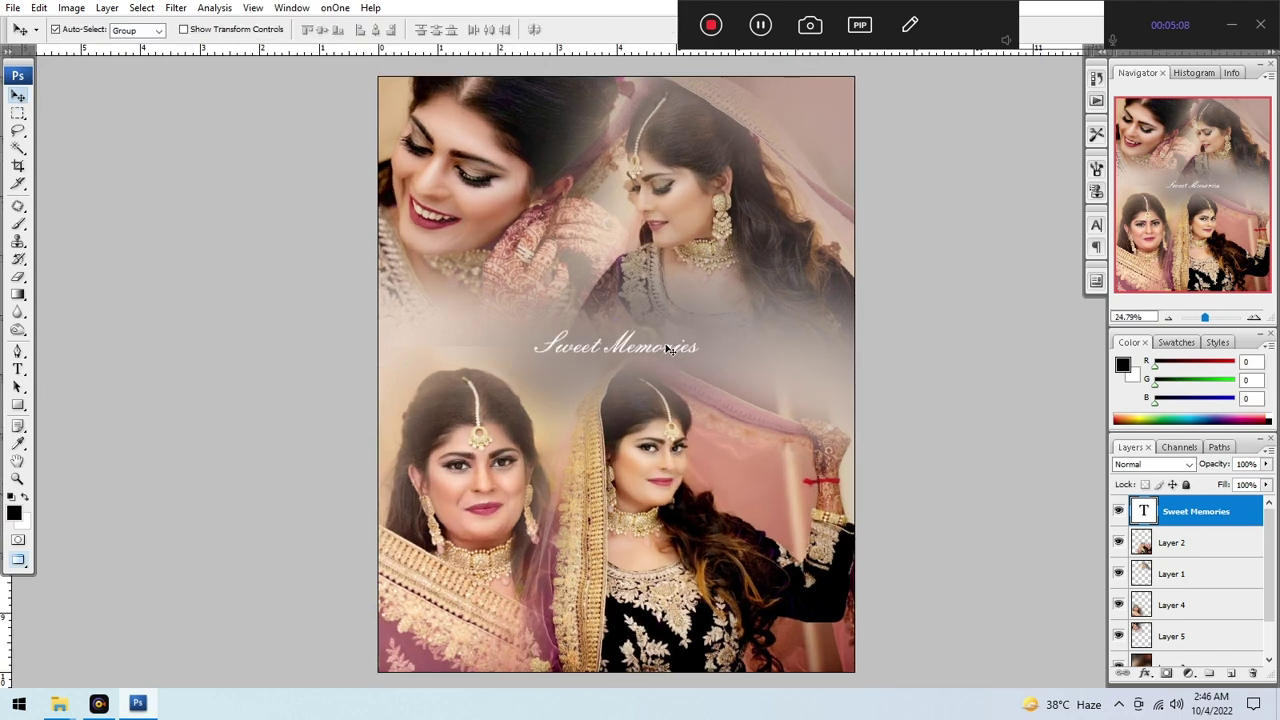
# Select Layer 4, the lower portrait beneath the title, and ready the Eraser with a brush size of 400.
pyautogui.click(452, 417)
pyautogui.scroll(2, 468, 393)
pyautogui.press('e')
pyautogui.scroll(3, 460, 400)
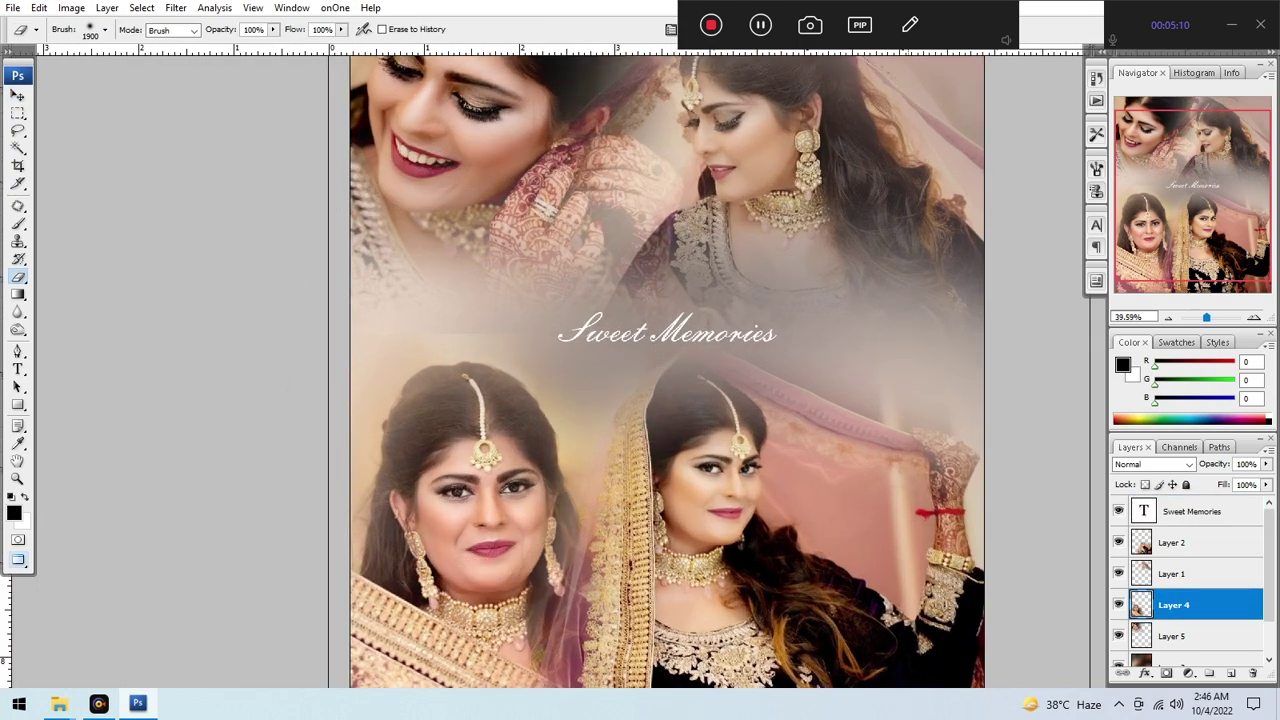
pyautogui.press('[')
pyautogui.press('[')
pyautogui.press('[')
pyautogui.press('[')
pyautogui.press('[')
pyautogui.press('[')
pyautogui.press('[')
pyautogui.press('[')
pyautogui.press('[')
pyautogui.press('[')
pyautogui.press('[')
pyautogui.press('[')
pyautogui.press('[')
pyautogui.press('[')
pyautogui.scroll(3, 391, 290)
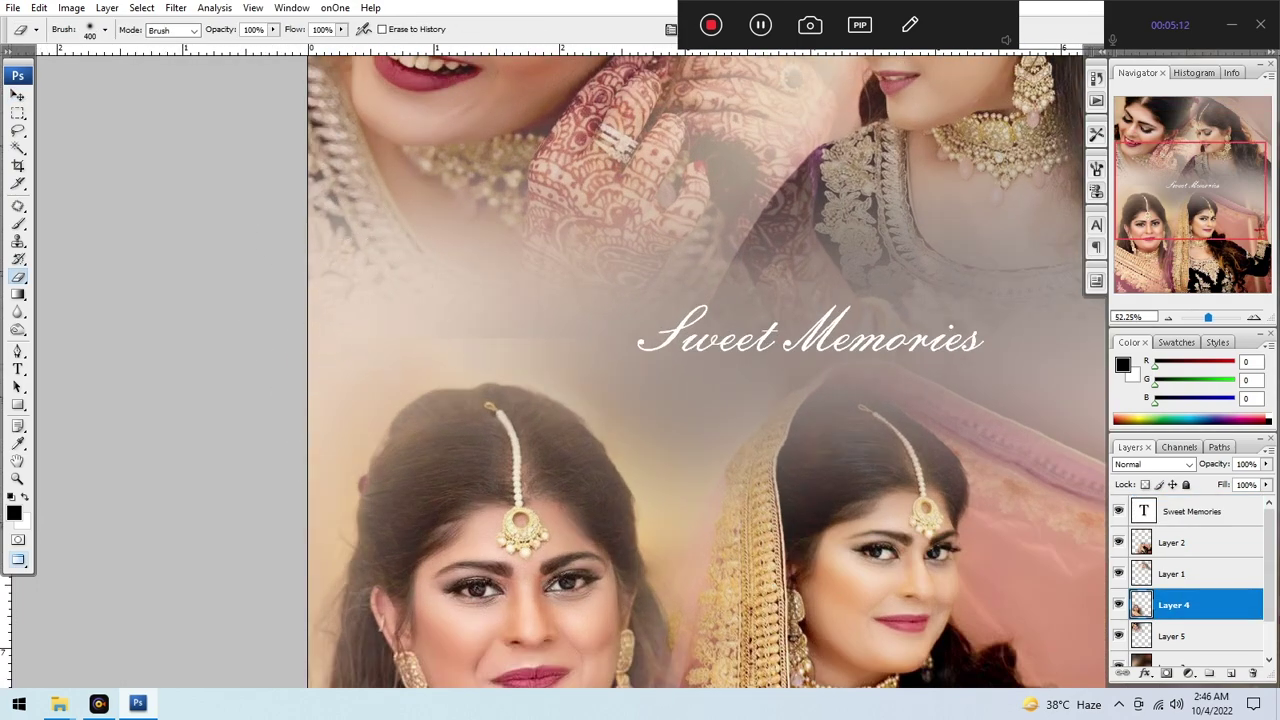
pyautogui.scroll(-10, 396, 306)
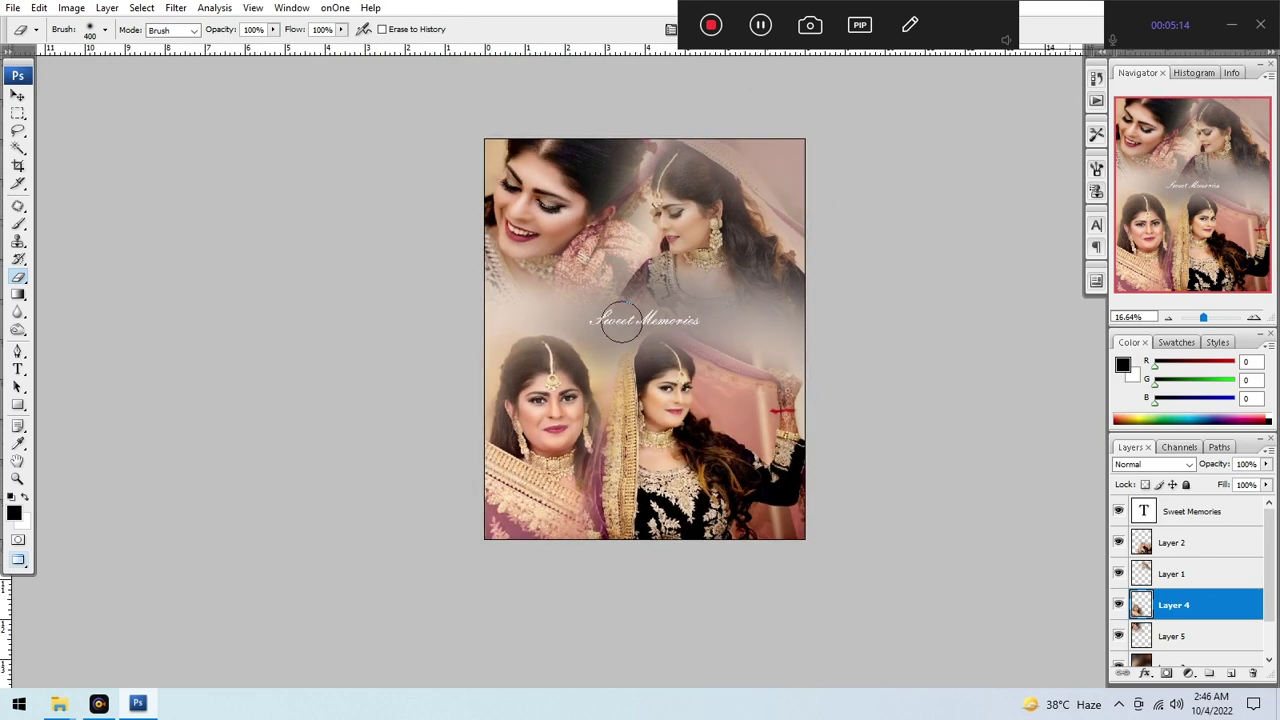
pyautogui.scroll(1, 676, 266)
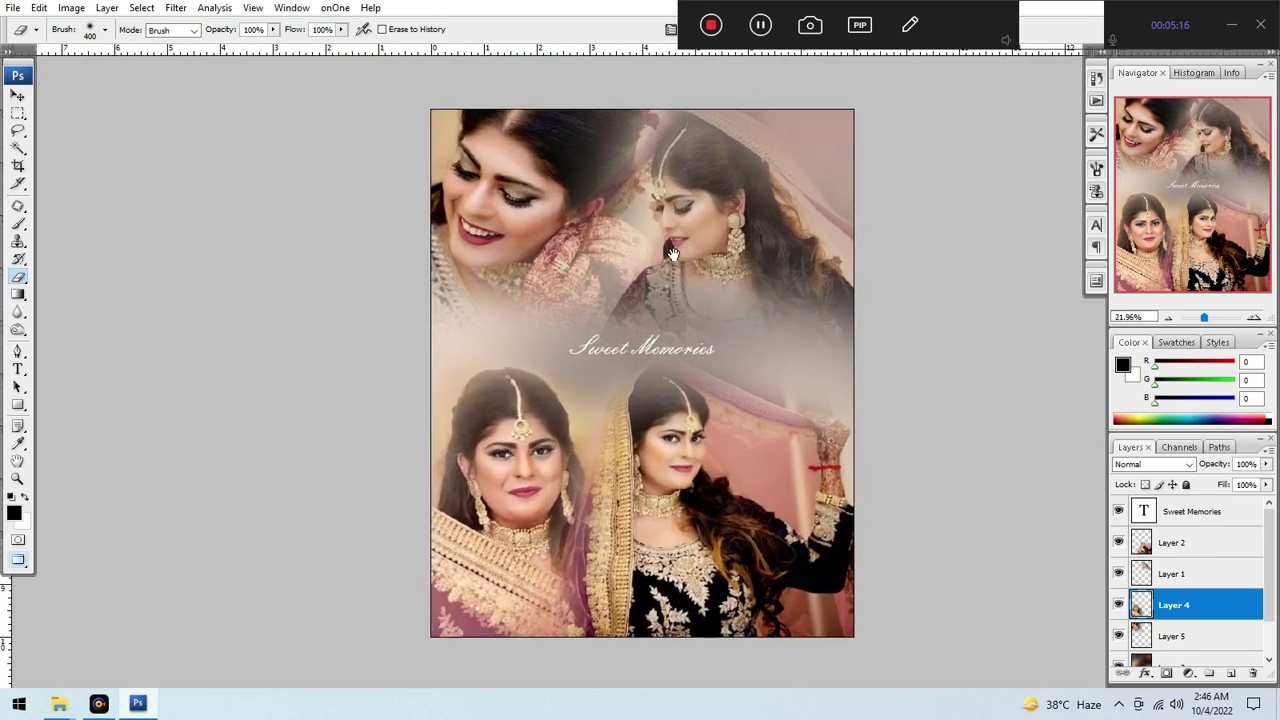
pyautogui.scroll(-1, 675, 255)
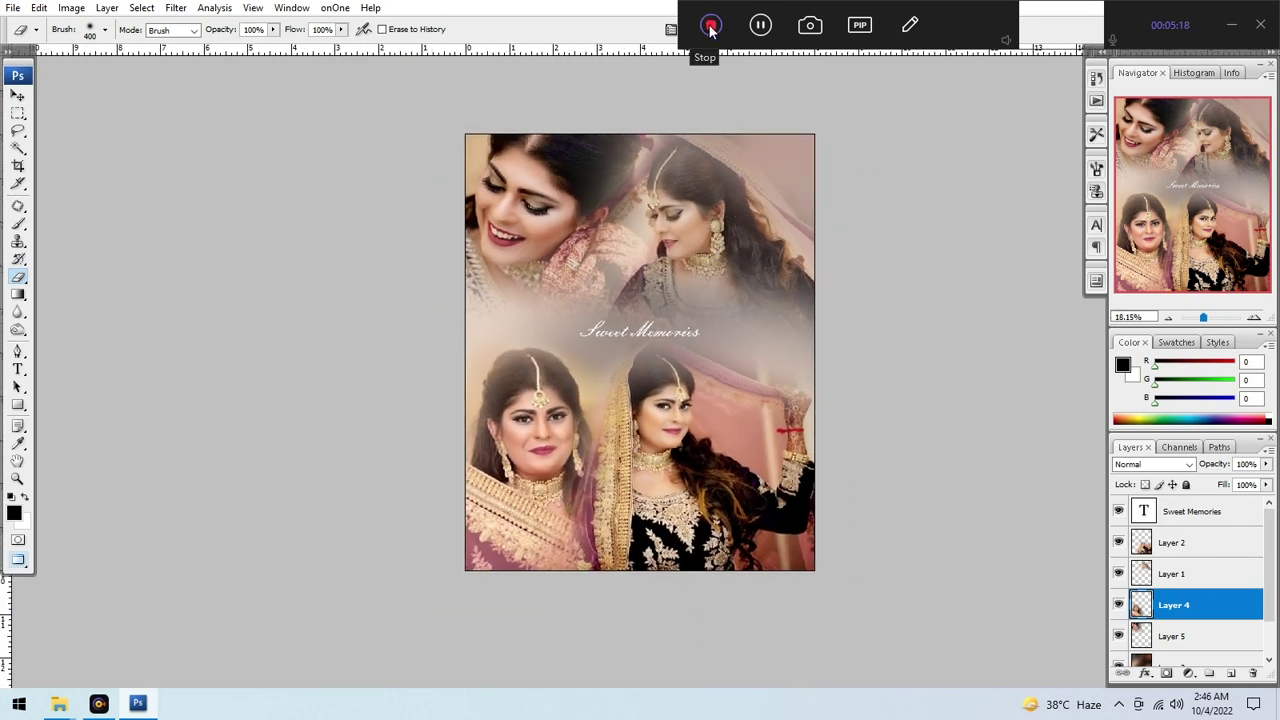
pyautogui.scroll(3, 680, 236)
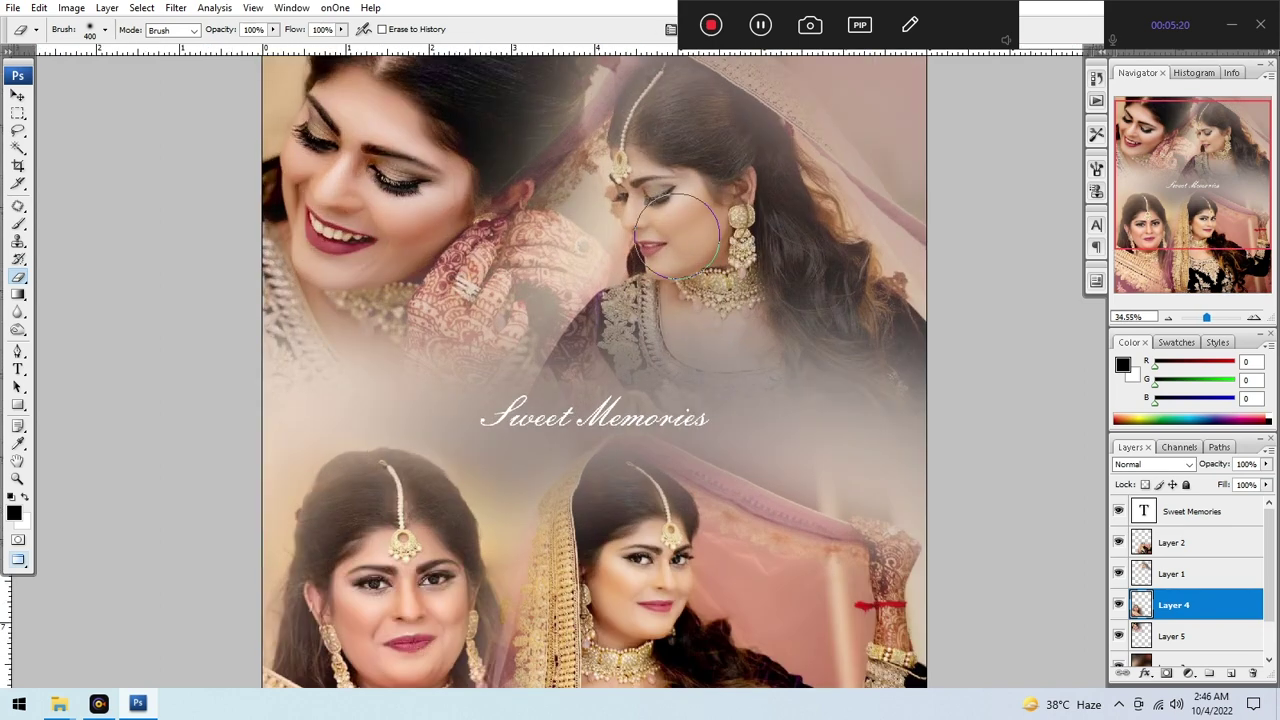
pyautogui.scroll(-2, 676, 228)
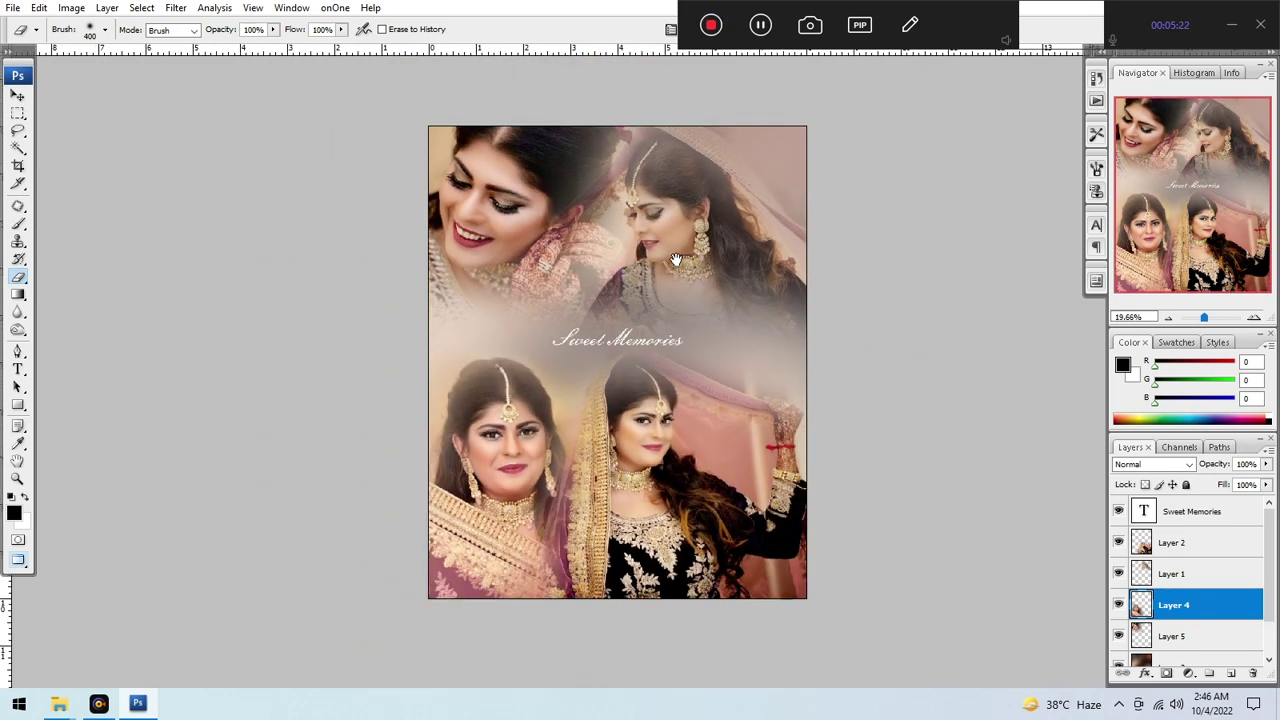